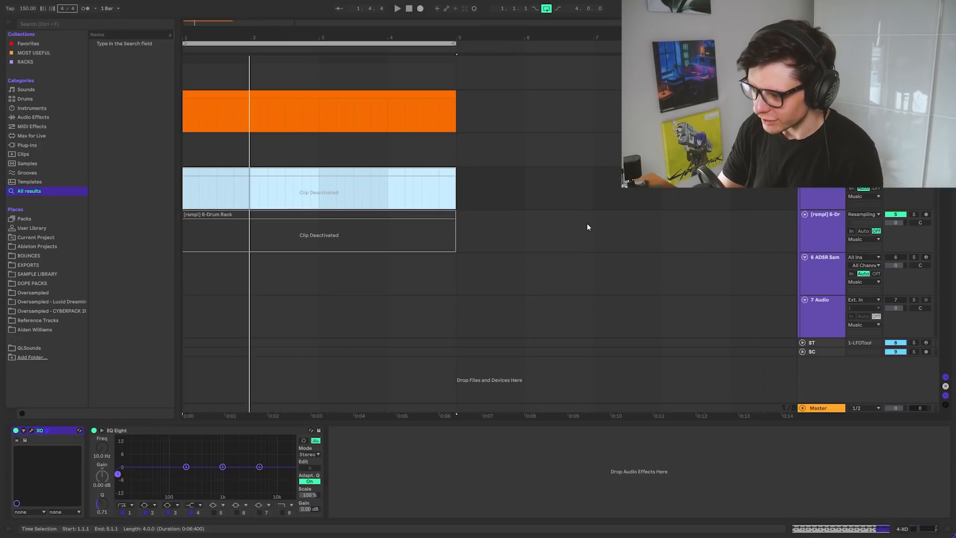
# - Load the Massive X plug-in on the MIDI track below the deactivated drum rack clips
pyautogui.click(645, 277)
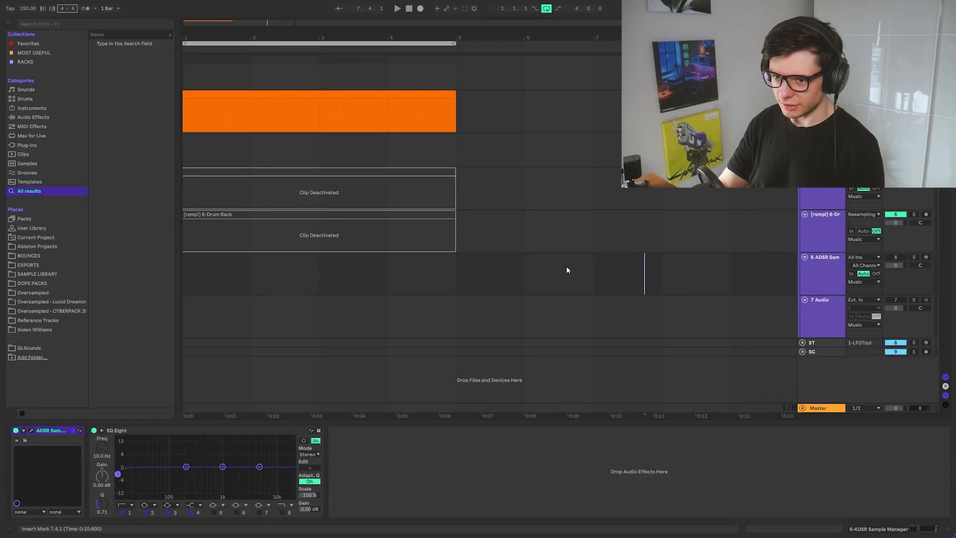
pyautogui.hotkey('ctrl', 'f')
pyautogui.write('Massive X.vst')
pyautogui.press('Return')
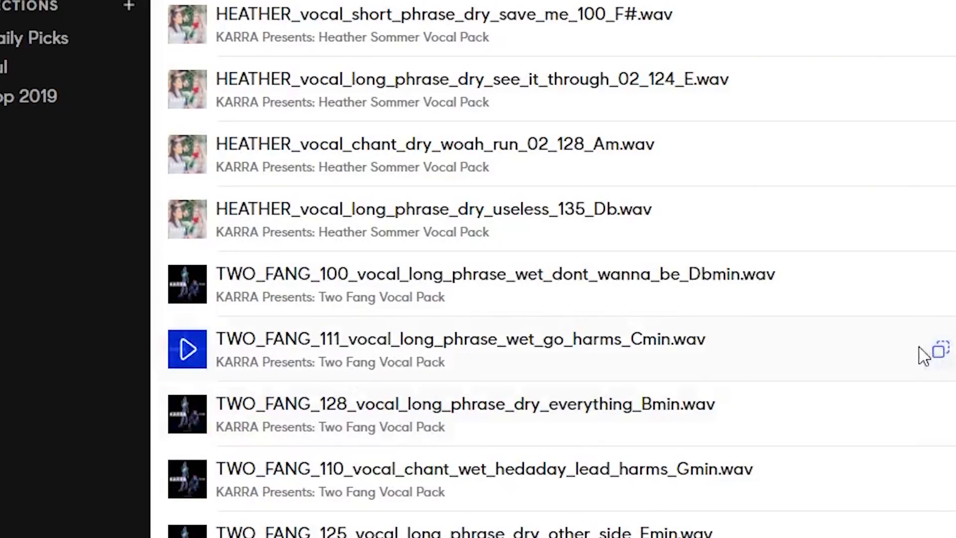
# - Get the TWO_FANG_111_vocal_long_phrase_wet_go_harms_Cmin.wav sample and open its clip on the audio track
pyautogui.click(922, 354)
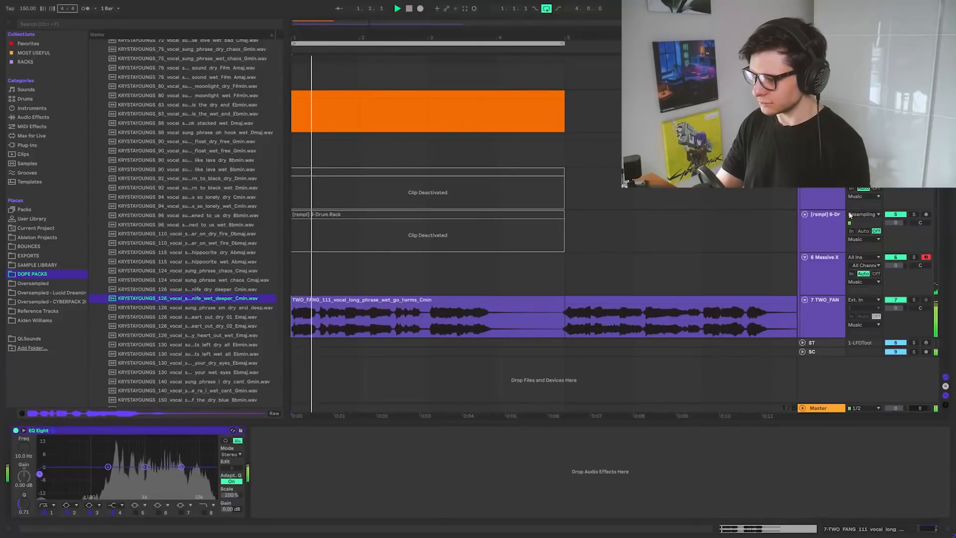
pyautogui.doubleClick(536, 300)
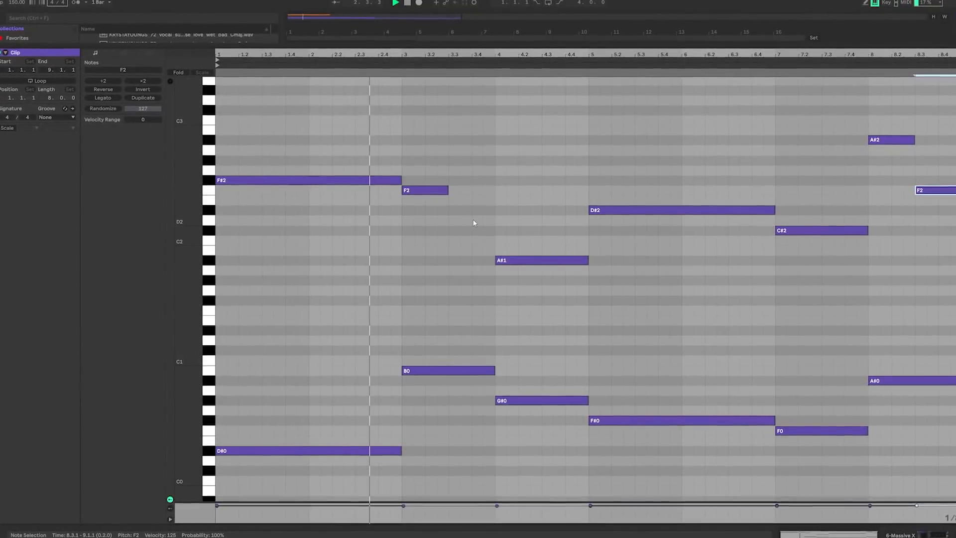
# - Lengthen the F2 note at bar 3 of the Massive X clip so it reaches bar 4
pyautogui.moveTo(448, 190); pyautogui.dragTo(493, 198)
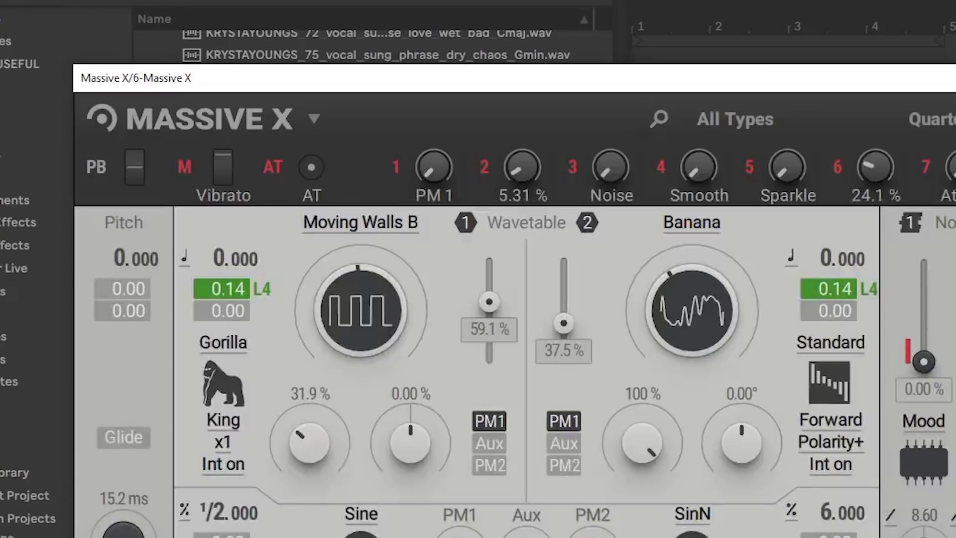
pyautogui.click(314, 118)
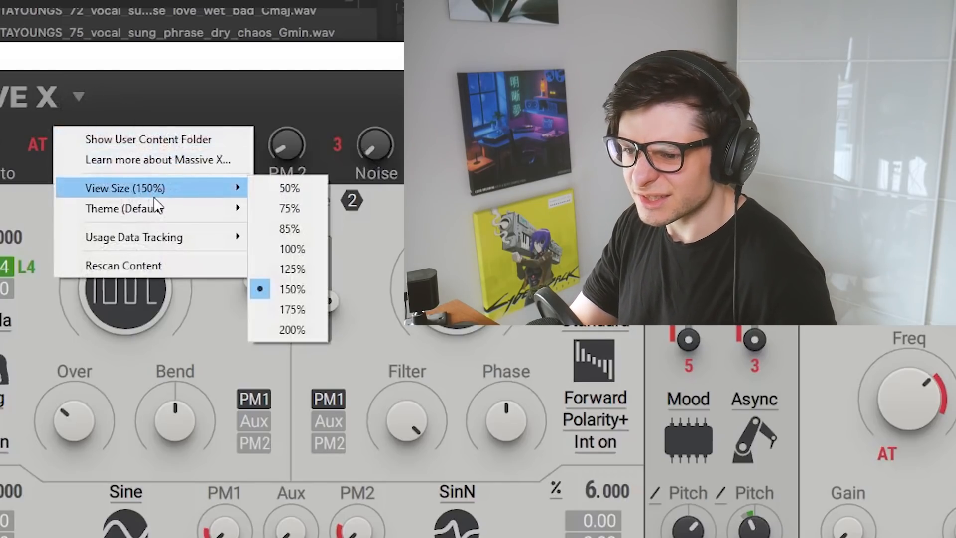
pyautogui.moveTo(165, 213)
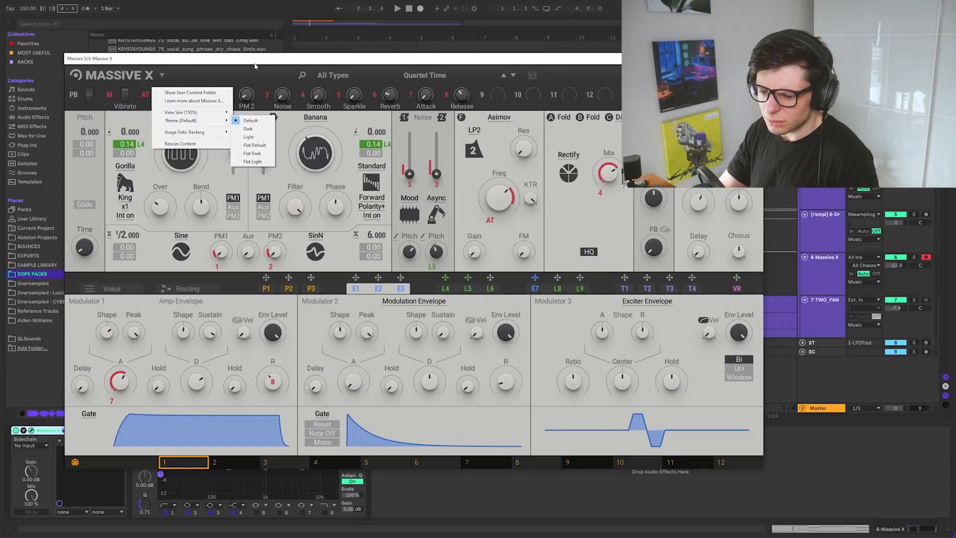
pyautogui.click(256, 65)
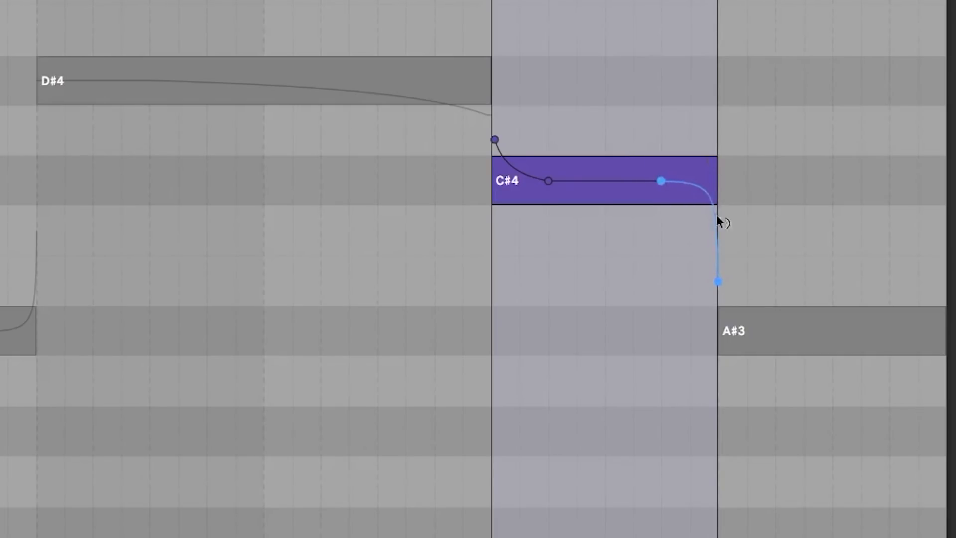
# - Select the A#3 note for pitch-bend editing and adjust the soothe2 depth on the Vital track
pyautogui.click(791, 333)
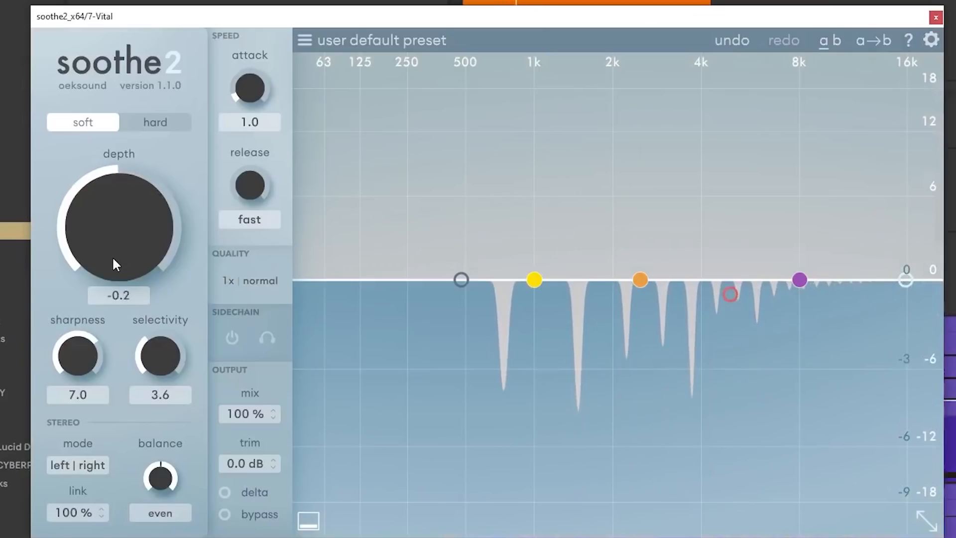
pyautogui.moveTo(112, 256); pyautogui.dragTo(105, 248)
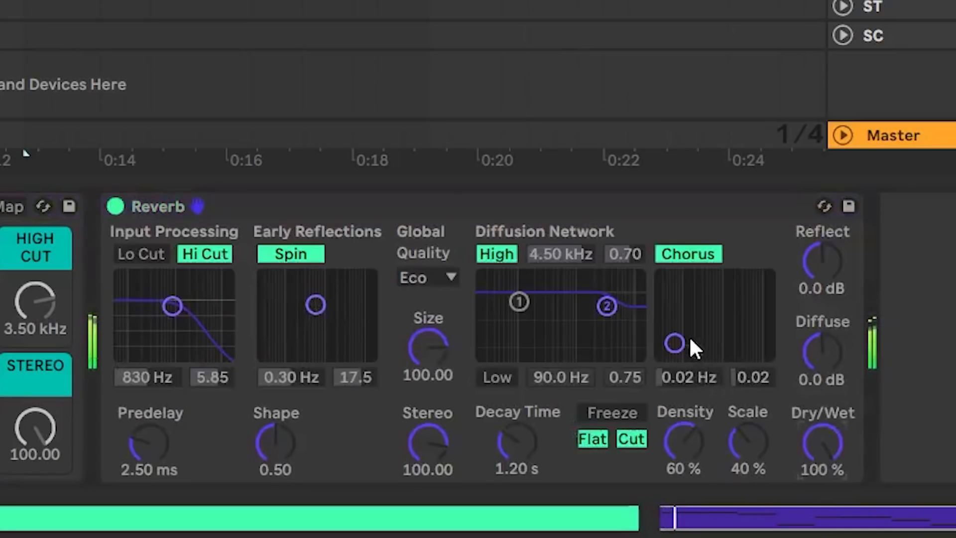
# - Set the Reverb's chorus to 2.14 Hz and 1.01 and place the Reverb before THE ULTIMATE SPACE rack
pyautogui.moveTo(691, 342); pyautogui.dragTo(698, 327)
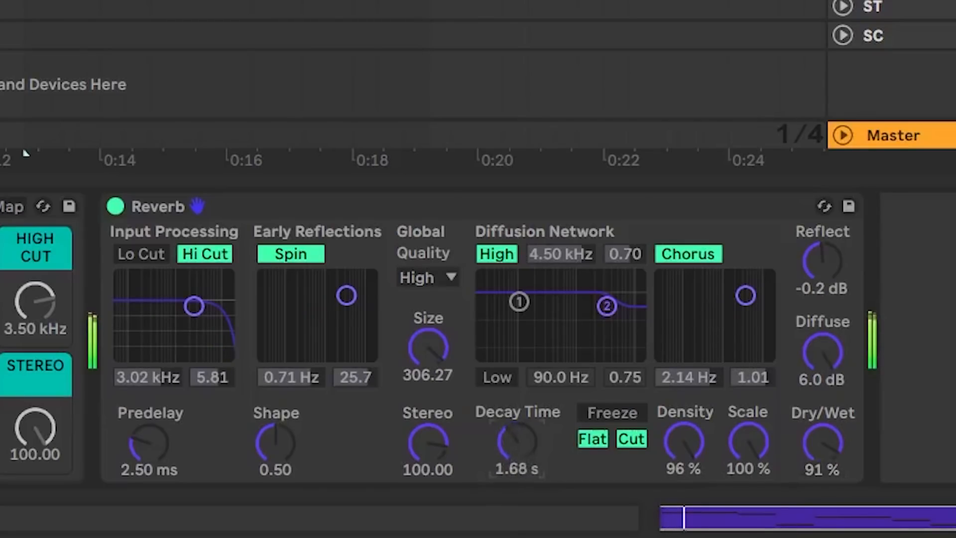
pyautogui.moveTo(219, 214); pyautogui.dragTo(0, 212)
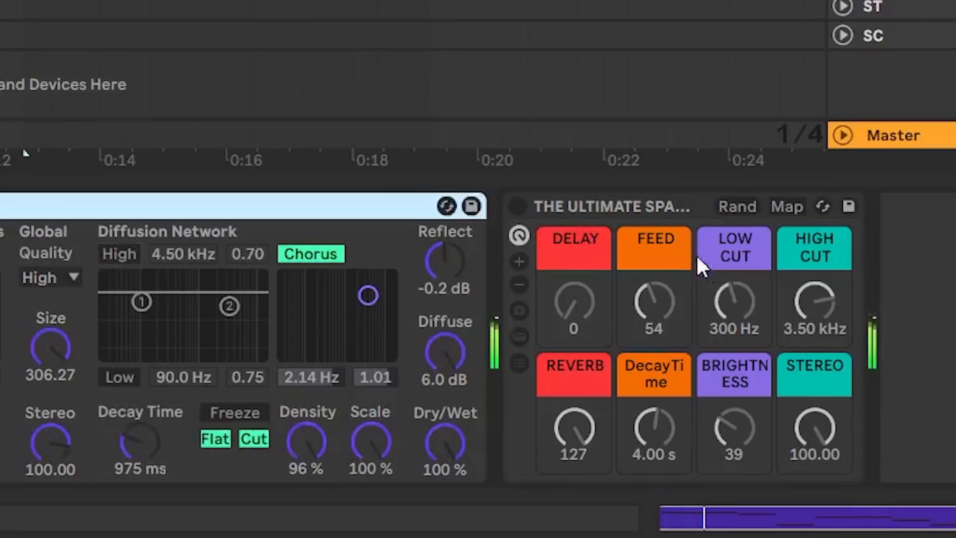
# - Turn on THE ULTIMATE SPACE rack, set its Brightness macro to 45 and adjust its Reverb macro
pyautogui.click(605, 211)
pyautogui.click(735, 429)
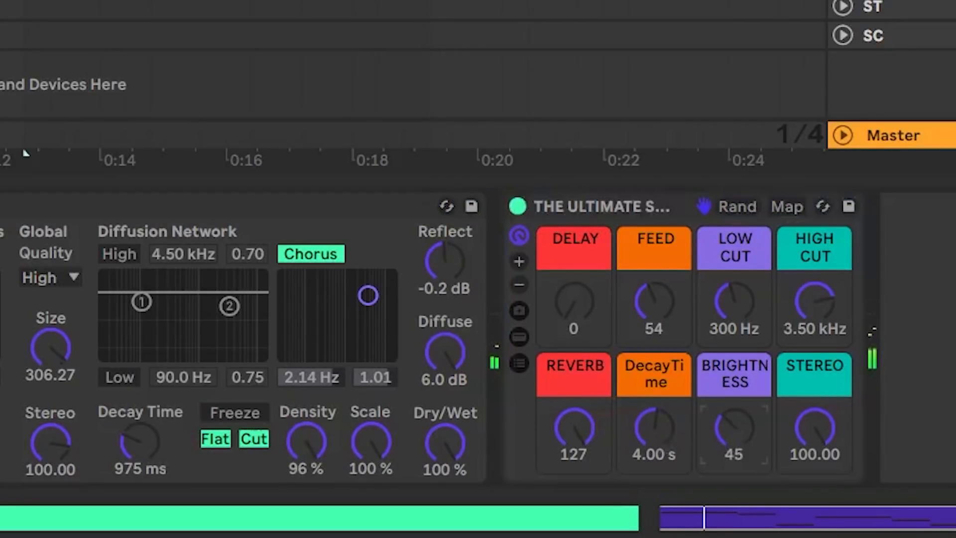
pyautogui.moveTo(575, 429); pyautogui.dragTo(574, 401)
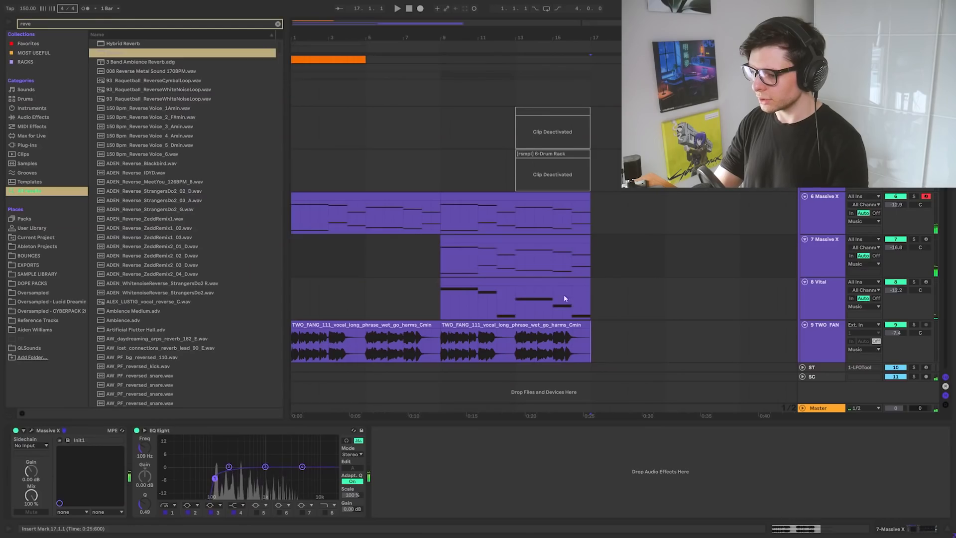
# - Insert 16 bars of silence at the start of the arrangement to shift the existing clips to bar 17
pyautogui.moveTo(590, 343); pyautogui.dragTo(156, 220)
pyautogui.hotkey('ctrl', 'i')
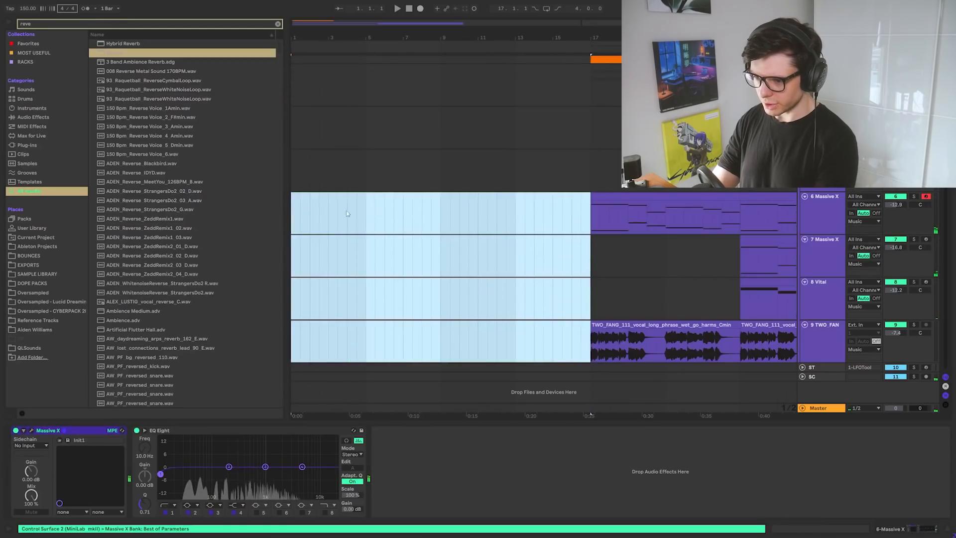
# - Copy the Massive X clip from bar 17 to bar 1 and reduce its notes to one sustained low note
pyautogui.click(459, 212)
pyautogui.moveTo(644, 206); pyautogui.dragTo(342, 206)
pyautogui.doubleClick(371, 219)
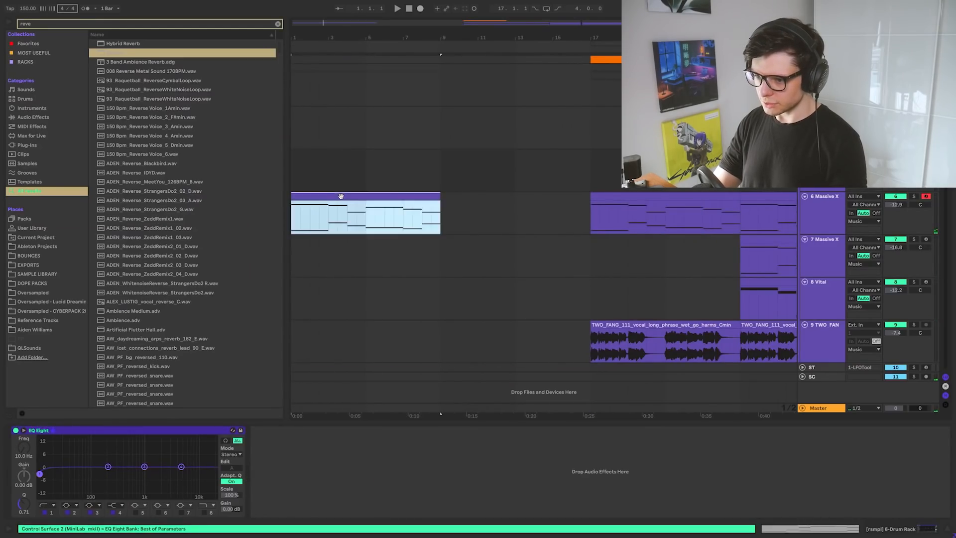
pyautogui.hotkey('ctrl', 'alt', 'e')
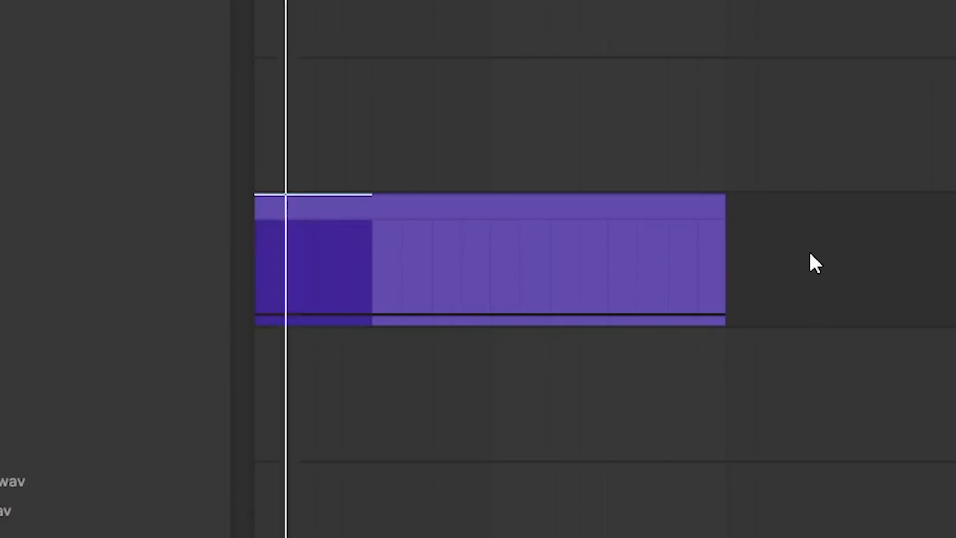
pyautogui.click(815, 262)
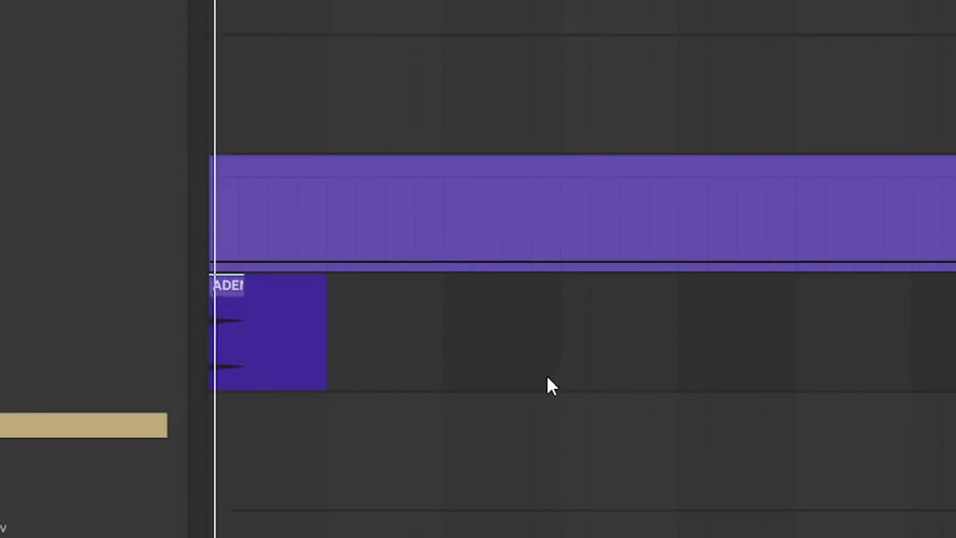
# - Load THE ULTIMATE SPACE rack on the ADEN_Reverse_ZeddRemix2_01_D track and set its Delay macro to 0
pyautogui.moveTo(505, 354); pyautogui.dragTo(214, 214)
pyautogui.hotkey('ctrl', 'f')
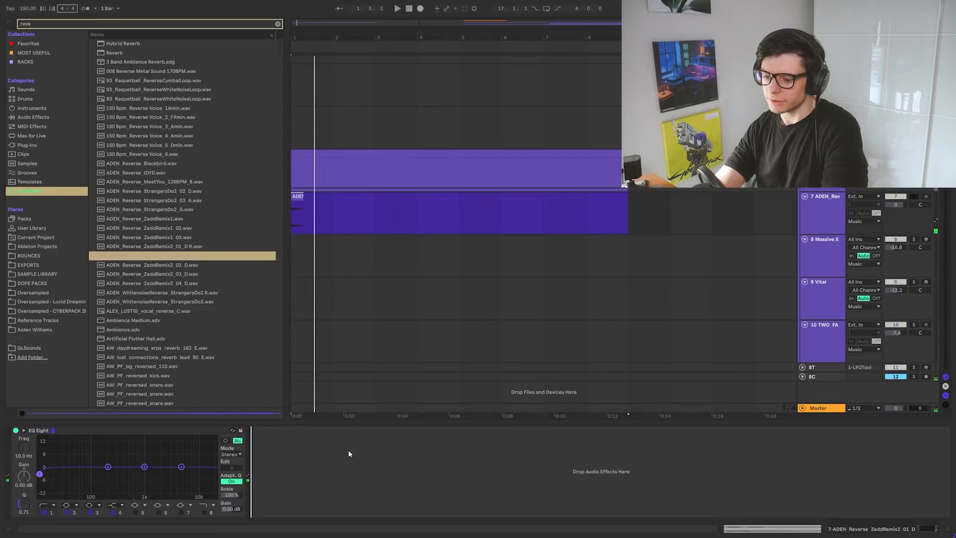
pyautogui.write('THE ULTIMATE SPACE')
pyautogui.press('Down')
pyautogui.press('Return')
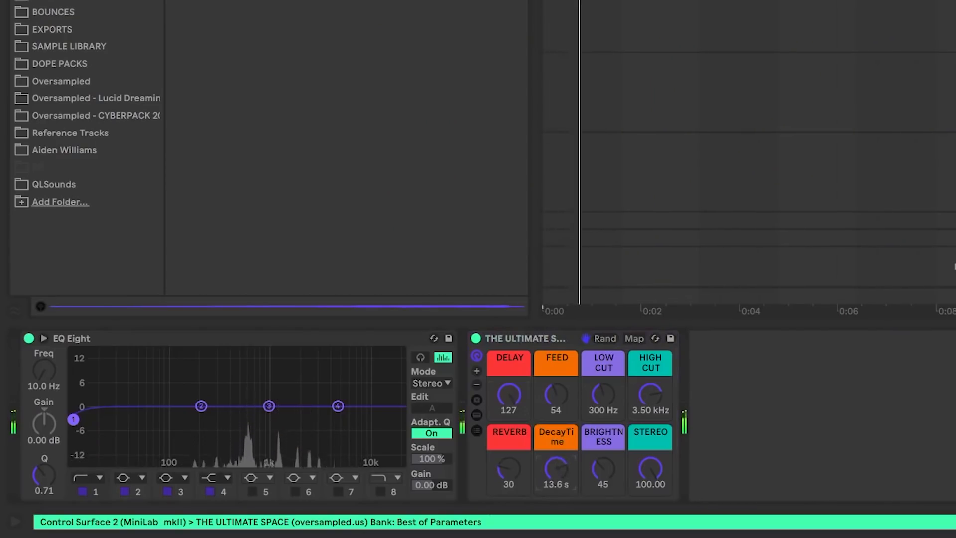
pyautogui.moveTo(515, 408); pyautogui.dragTo(515, 446)
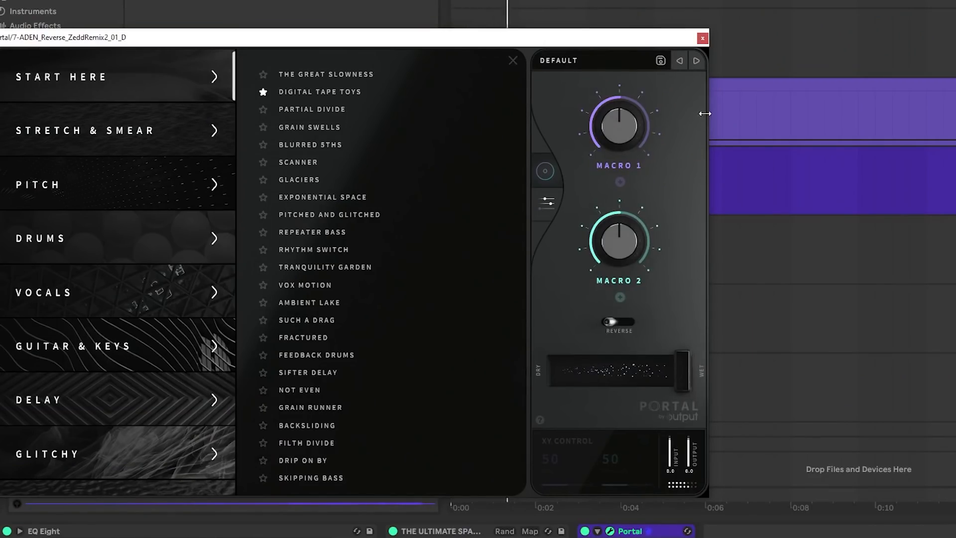
# - Duplicate the Portal effect twice on the ADEN_Reverse track to make a chain of three instances
pyautogui.click(703, 39)
pyautogui.click(658, 531)
pyautogui.hotkey('ctrl', 'd')
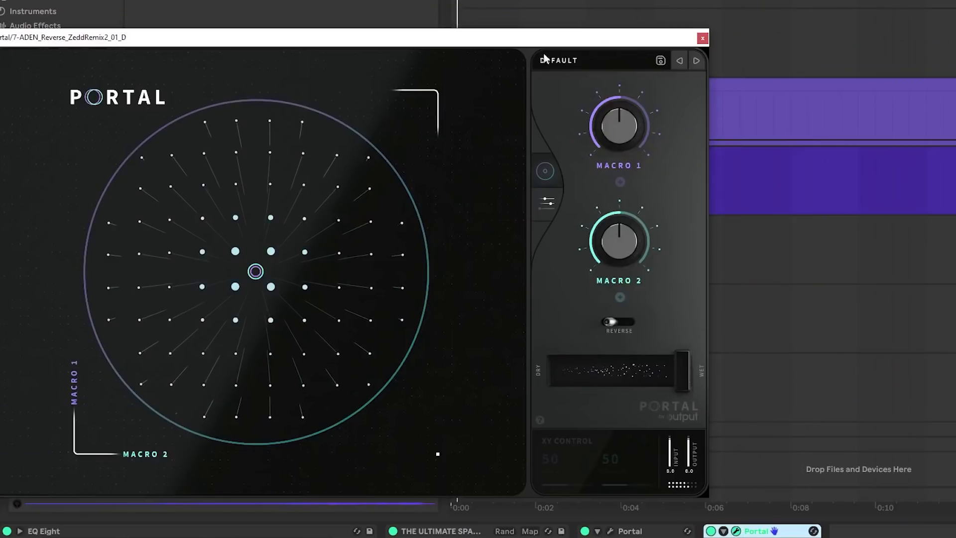
pyautogui.click(547, 59)
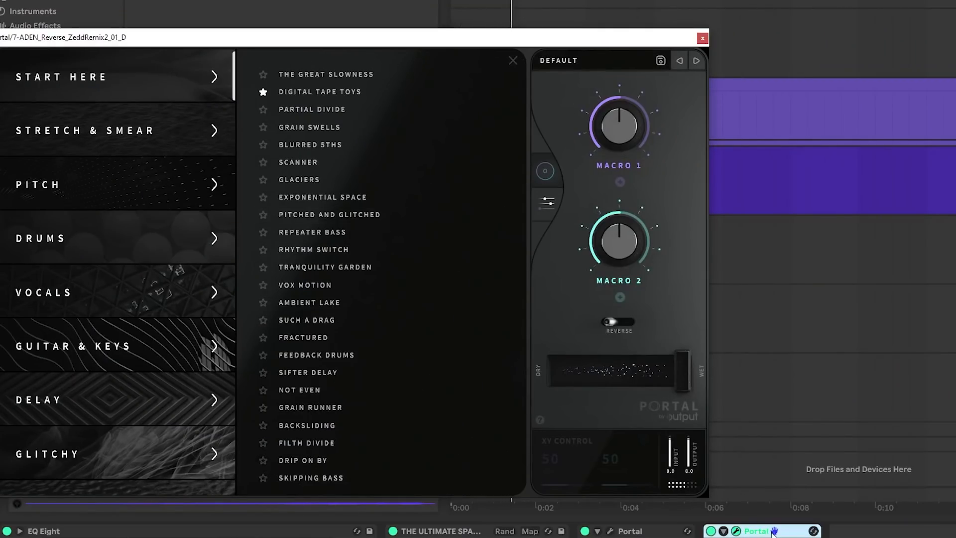
pyautogui.hotkey('ctrl', 'd')
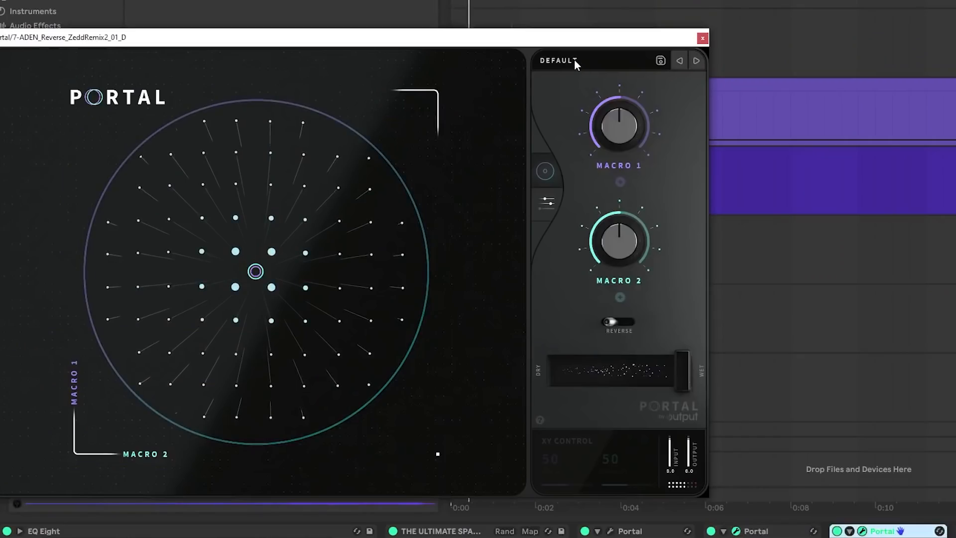
# - Try the Tranquility Garden preset in Portal, load the vocal preset Tongue Tied, and close the preset browser
pyautogui.click(369, 140)
pyautogui.click(392, 241)
pyautogui.click(322, 269)
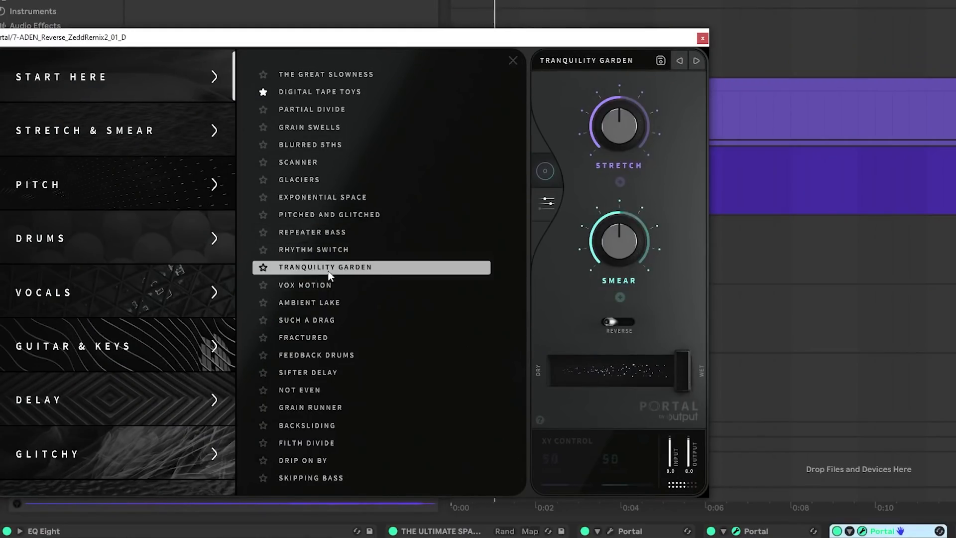
pyautogui.click(363, 326)
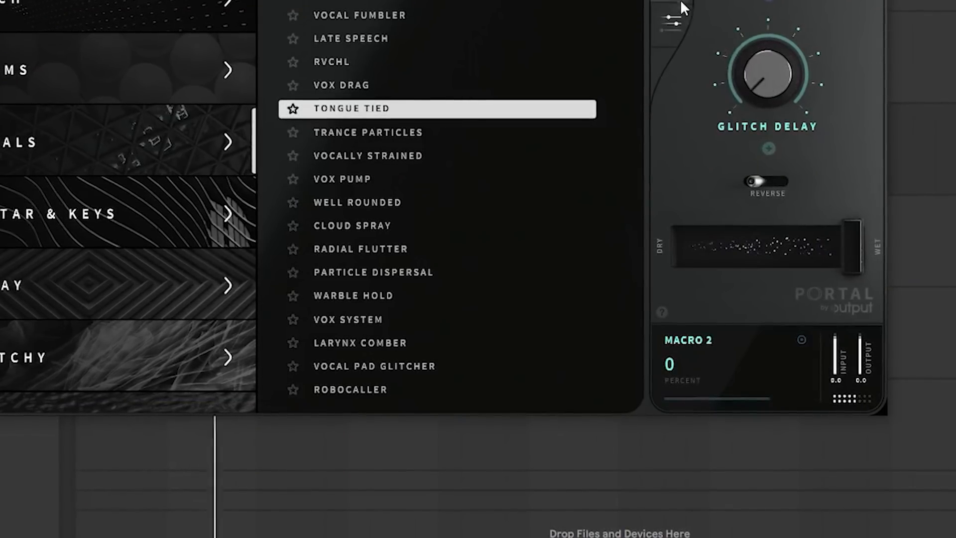
pyautogui.click(352, 225)
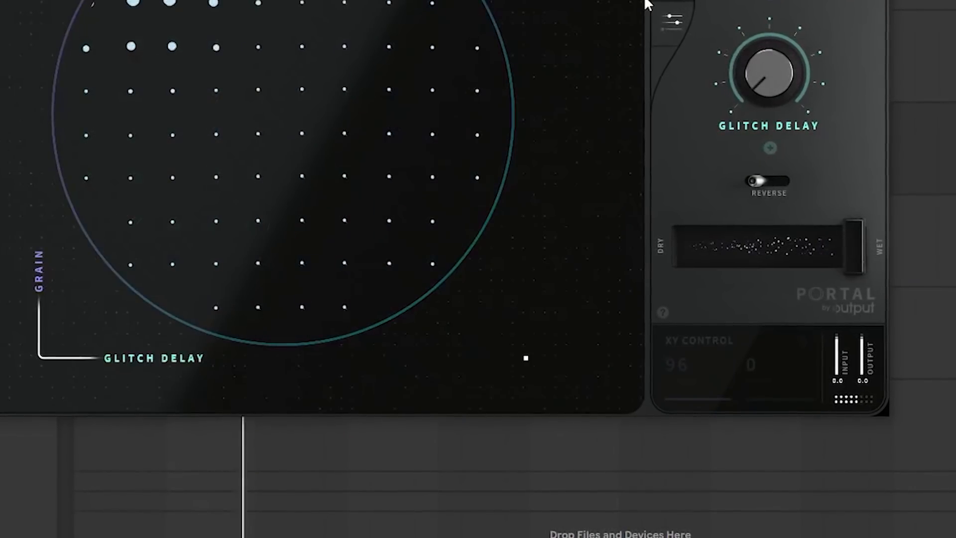
pyautogui.click(673, 30)
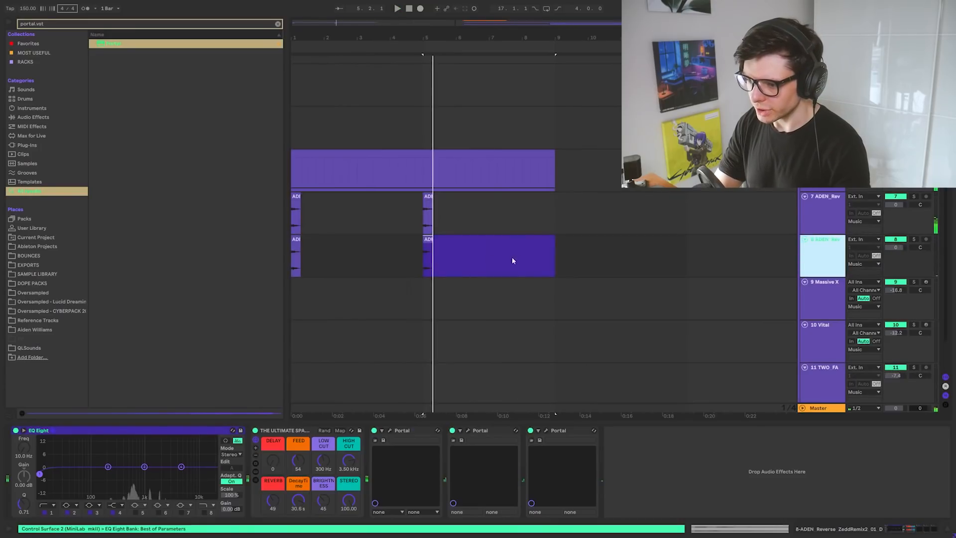
# - Clear the duplicated track 8, place a slice of the TWO_FANG vocal at bar 1 and trim it to two beats
pyautogui.click(397, 266)
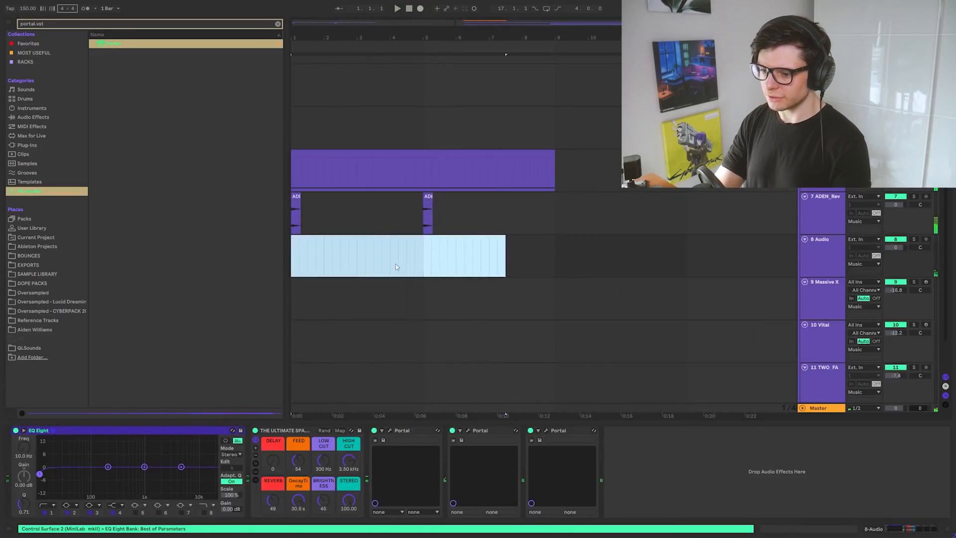
pyautogui.rightClick(295, 198)
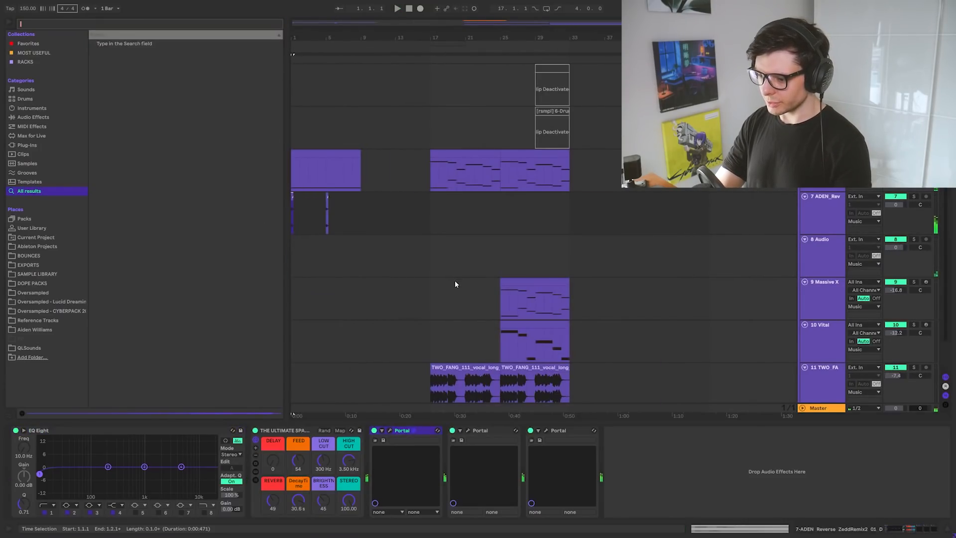
pyautogui.scroll(-2, 455, 282)
pyautogui.moveTo(450, 351); pyautogui.dragTo(460, 354)
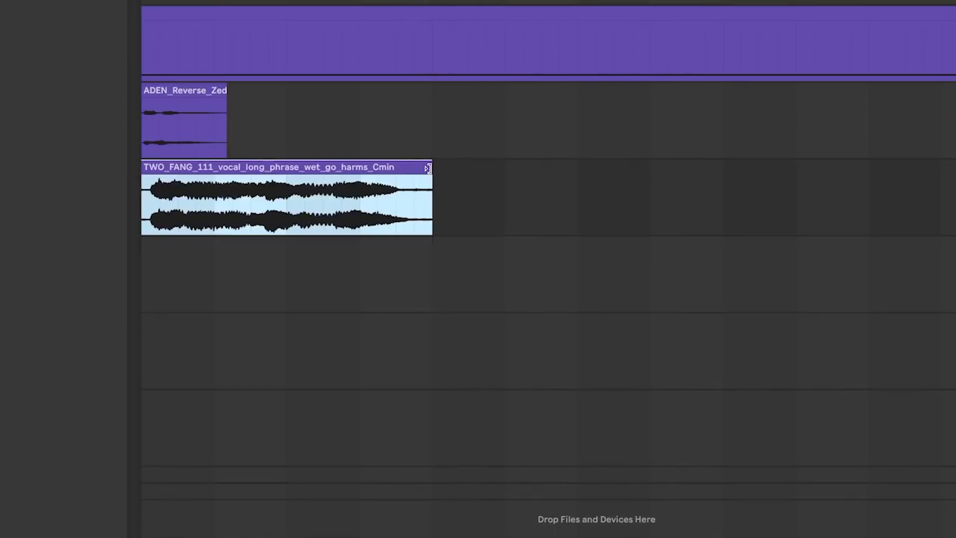
pyautogui.moveTo(428, 168); pyautogui.dragTo(286, 169)
pyautogui.click(232, 177)
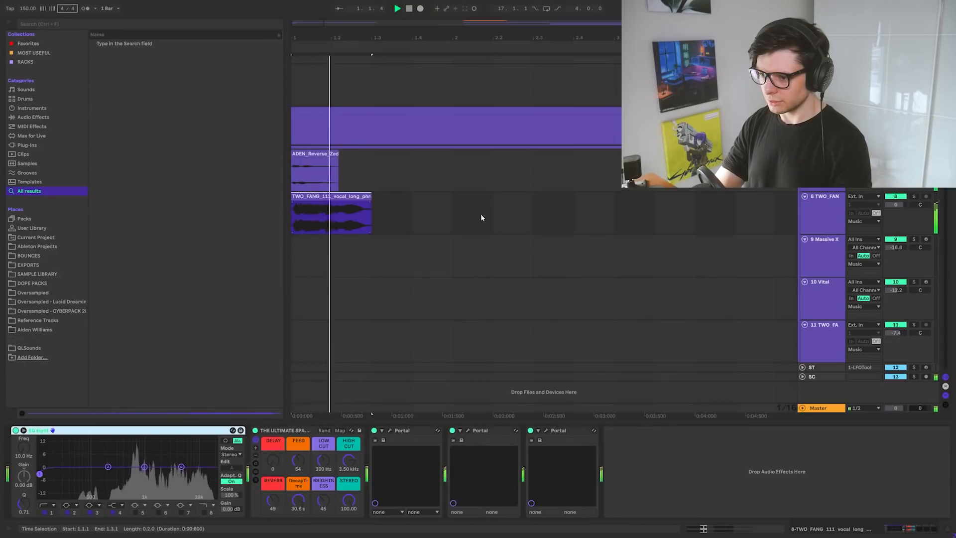
# - Adjust the volume of track 8 and select the range holding its repeated vocal chops up to bar 9
pyautogui.moveTo(896, 204); pyautogui.dragTo(896, 207)
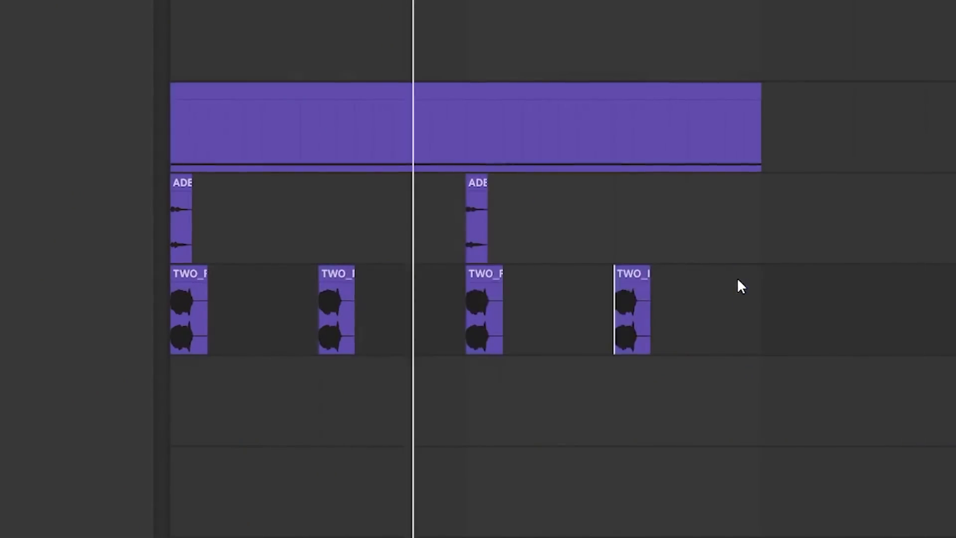
pyautogui.click(727, 289)
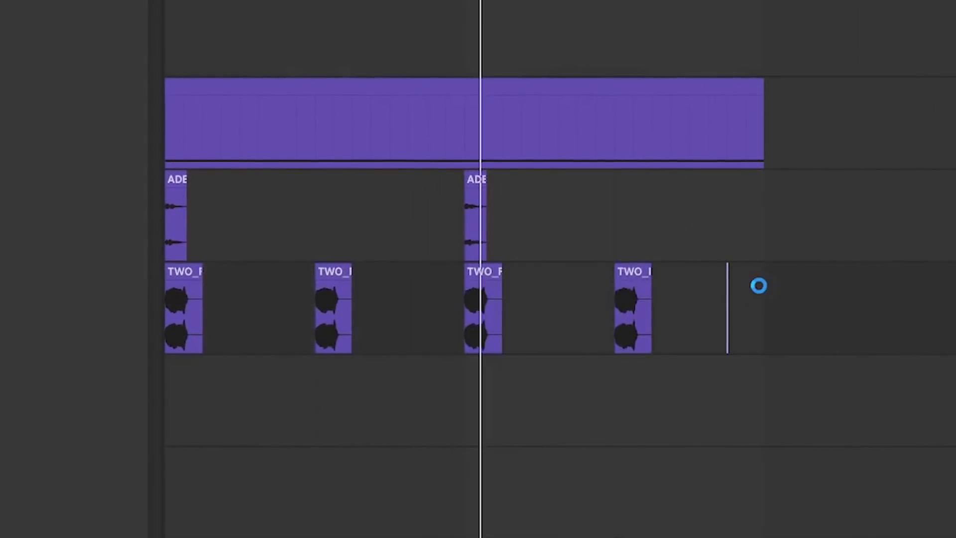
pyautogui.click(761, 284)
pyautogui.moveTo(761, 294)
pyautogui.mouseDown()
pyautogui.moveTo(374, 278)
pyautogui.moveTo(241, 284)
pyautogui.mouseUp()
pyautogui.click(230, 284)
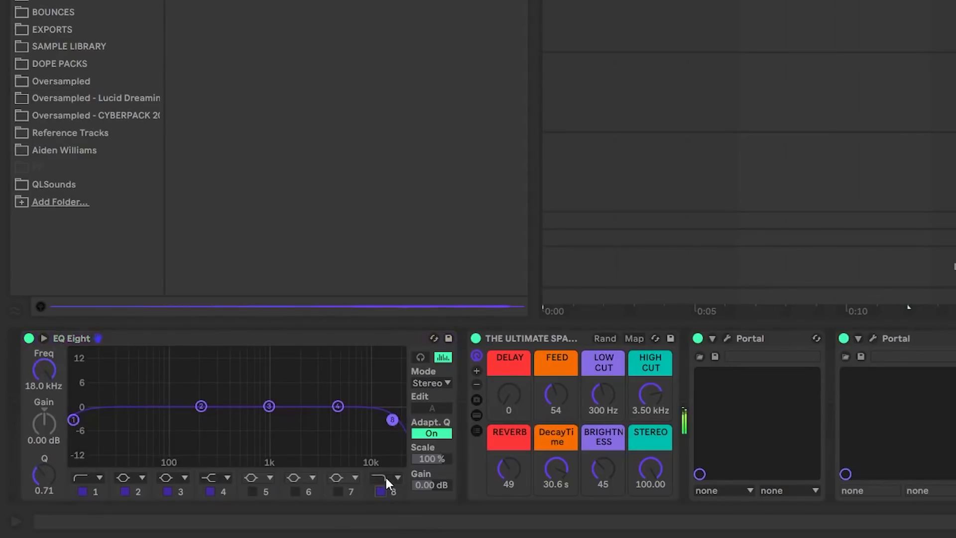
# - Move the drum pattern clip on the XO track to bar 1, activate it and play it back
pyautogui.press('space')
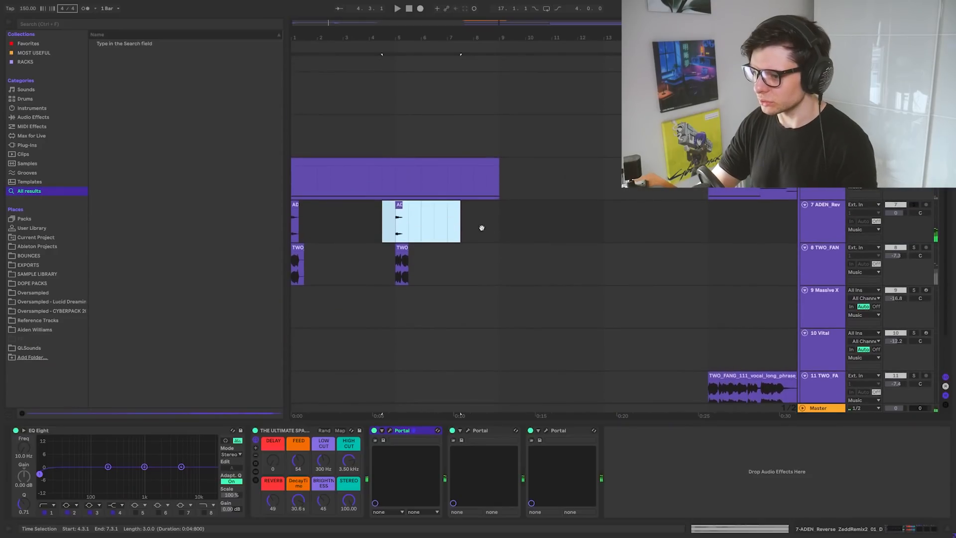
pyautogui.scroll(2, 540, 271)
pyautogui.press('-')
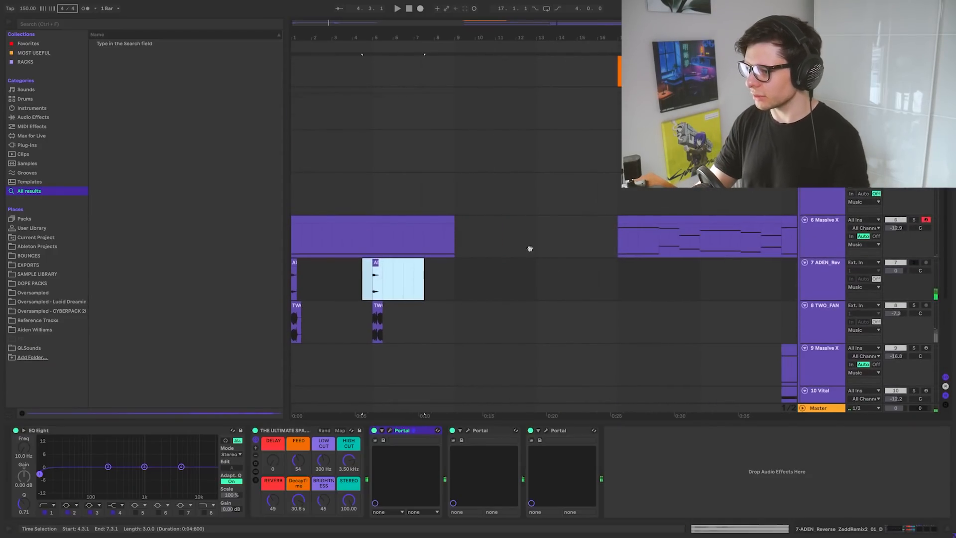
pyautogui.scroll(2, 560, 288)
pyautogui.press('-')
pyautogui.click(649, 223)
pyautogui.moveTo(663, 180); pyautogui.dragTo(332, 192)
pyautogui.press('0')
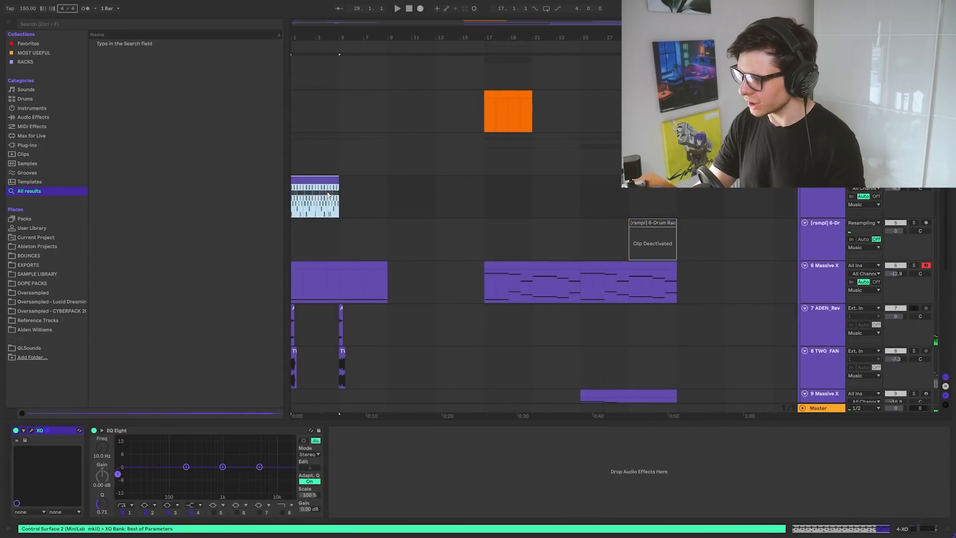
pyautogui.press('z')
pyautogui.press('space')
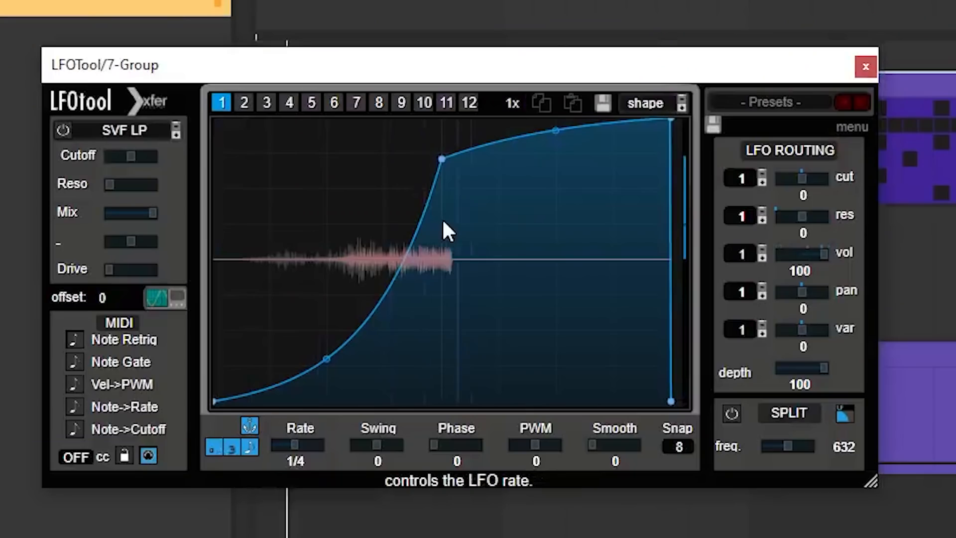
# - Raise the middle breakpoint of the LFOTool volume curve slightly
pyautogui.moveTo(442, 158)
pyautogui.mouseDown()
pyautogui.moveTo(427, 149)
pyautogui.moveTo(444, 151)
pyautogui.mouseUp()
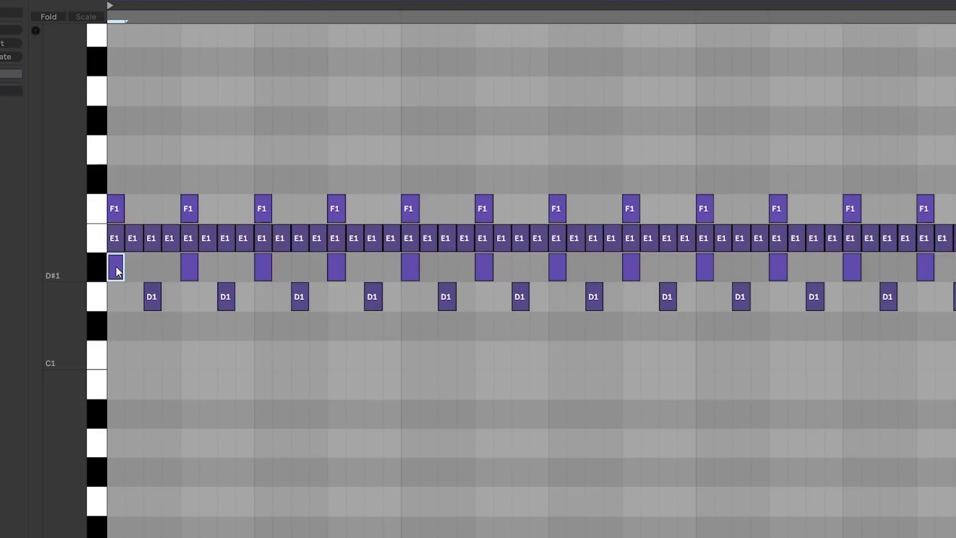
# - Rewrite the D#1 row as three consecutive notes after each F1 hit and repeat them through the clip
pyautogui.moveTo(115, 267); pyautogui.dragTo(133, 267)
pyautogui.hotkey('ctrl', 'd')
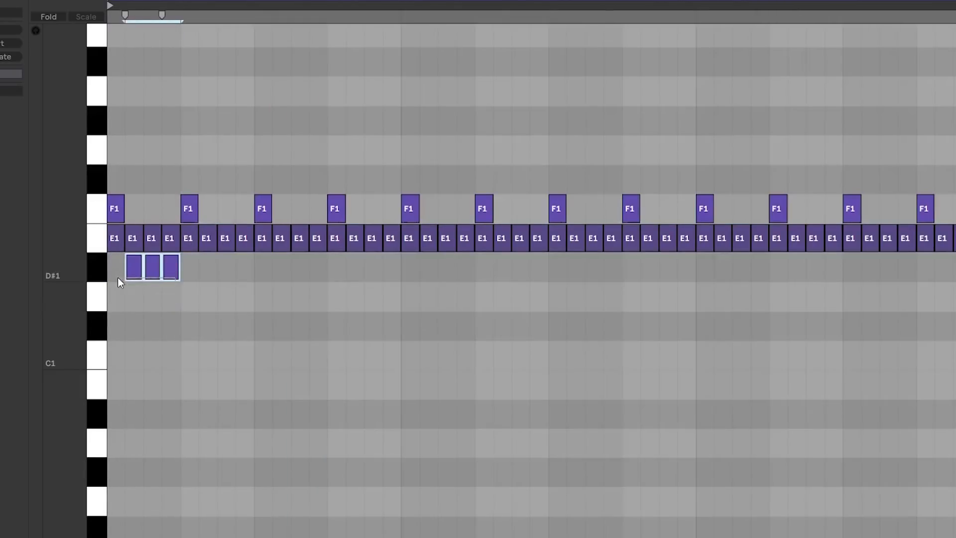
pyautogui.hotkey('ctrl', 'd')
pyautogui.hotkey('ctrl', 'd')
pyautogui.hotkey('ctrl', 'd')
pyautogui.hotkey('ctrl', 'd')
pyautogui.hotkey('ctrl', 'd')
pyautogui.hotkey('ctrl', 'd')
pyautogui.hotkey('ctrl', 'd')
pyautogui.hotkey('ctrl', 'd')
pyautogui.hotkey('ctrl', 'd')
pyautogui.hotkey('ctrl', 'd')
pyautogui.hotkey('ctrl', 'd')
pyautogui.click(118, 269)
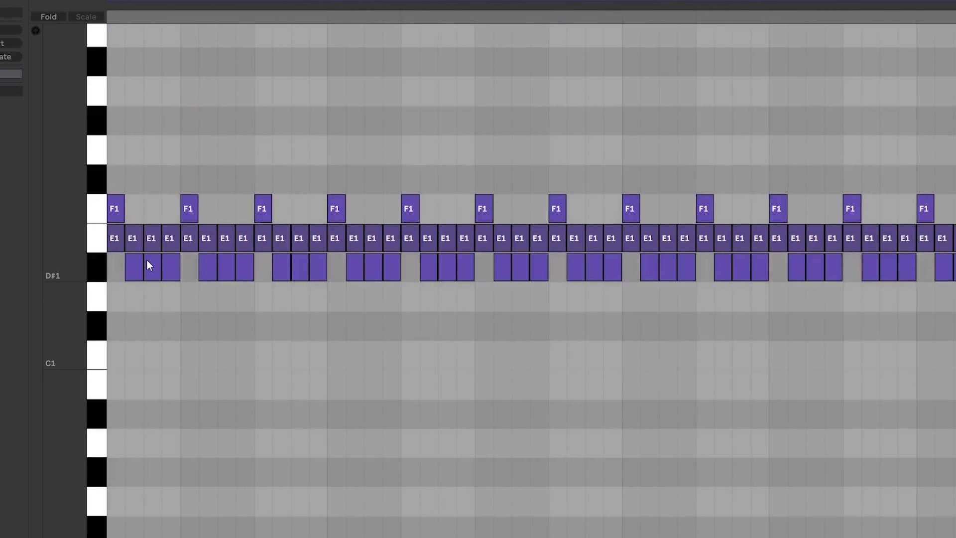
pyautogui.press('space')
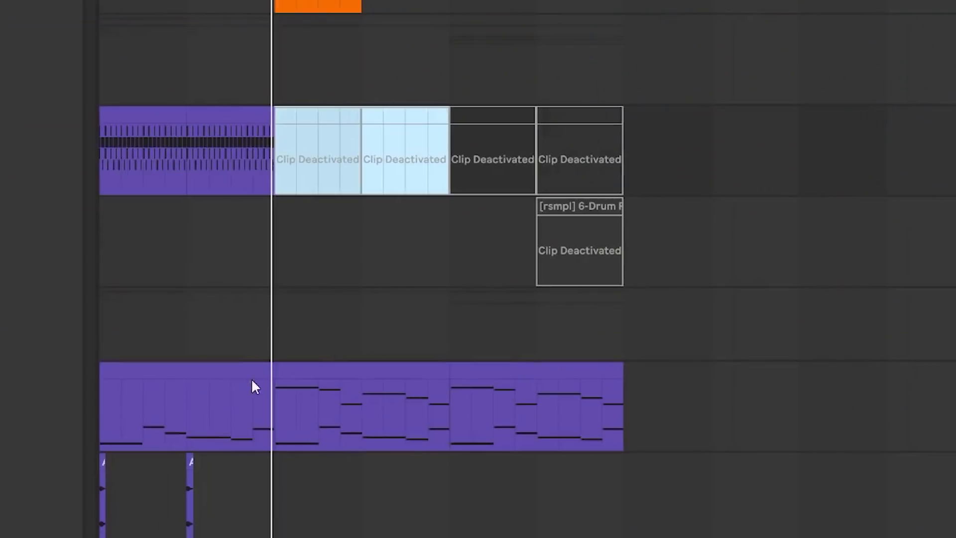
# - Move the clips of the opening eight bars to the end of the arrangement and delete the emptied time
pyautogui.click(262, 372)
pyautogui.keyDown('shift'); pyautogui.click(143, 116); pyautogui.keyUp('shift')
pyautogui.press('u')
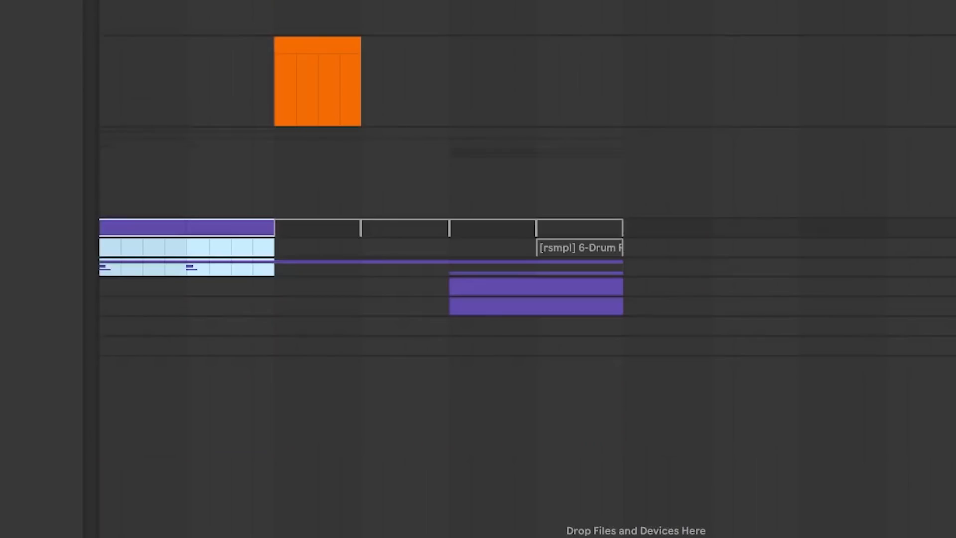
pyautogui.click(312, 230)
pyautogui.moveTo(267, 275); pyautogui.dragTo(29, 230)
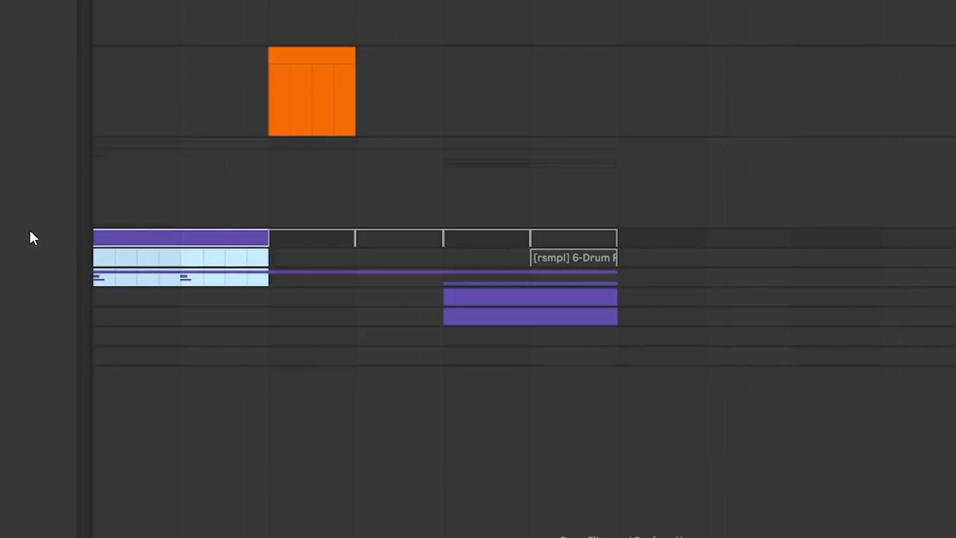
pyautogui.press('Delete')
pyautogui.moveTo(684, 239); pyautogui.dragTo(607, 238)
pyautogui.hotkey('ctrl', 'v')
pyautogui.moveTo(264, 284); pyautogui.dragTo(2, 263)
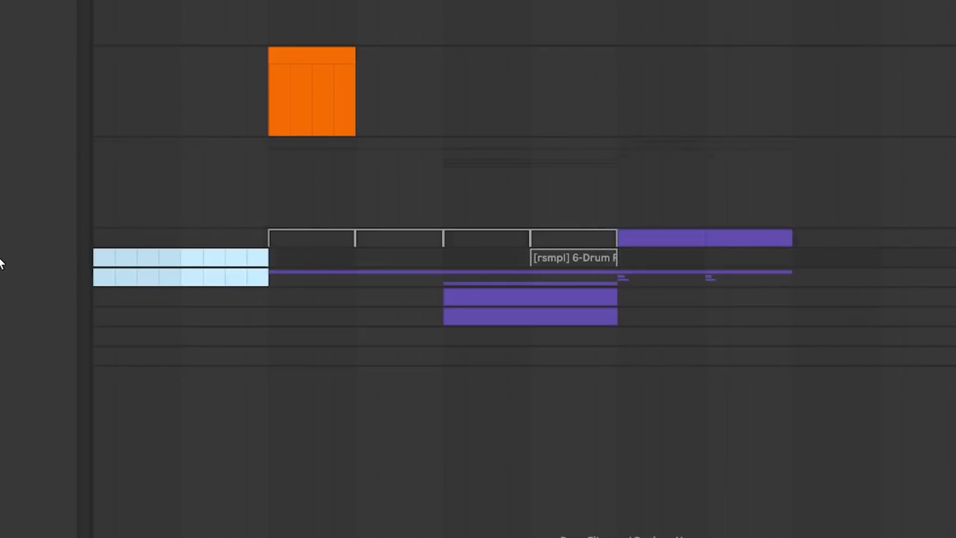
pyautogui.hotkey('ctrl', 'shift', 'Delete')
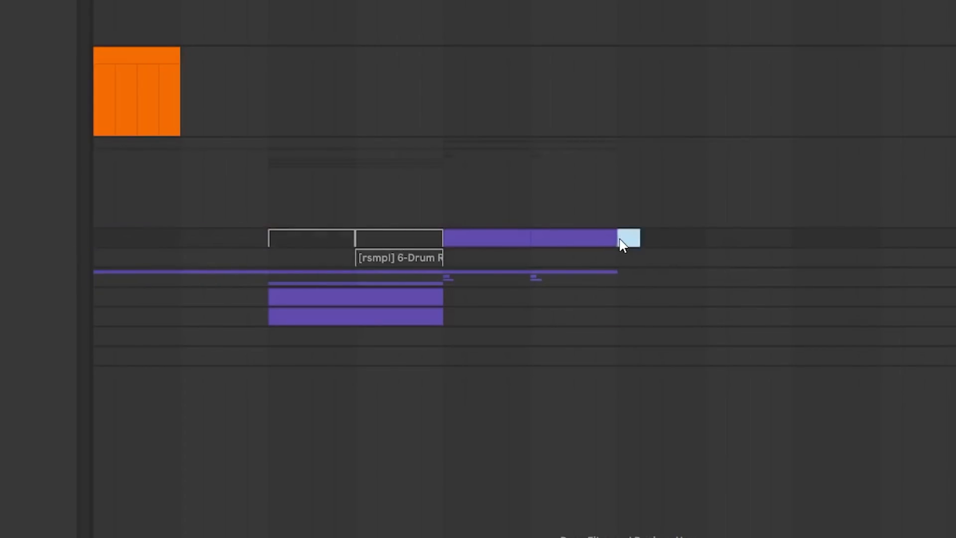
# - Activate the [rsmpl] 6-Drum Rack clip for the section at bar 17 and duplicate the section's clips to extend it
pyautogui.click(679, 240)
pyautogui.keyDown('shift'); pyautogui.click(737, 239); pyautogui.keyUp('shift')
pyautogui.press('0')
pyautogui.hotkey('alt', 'u')
pyautogui.click(706, 476)
pyautogui.click(551, 351)
pyautogui.hotkey('ctrl', 'd')
pyautogui.moveTo(482, 471); pyautogui.dragTo(615, 520)
pyautogui.hotkey('ctrl', 'd')
pyautogui.scroll(-5, 579, 431)
pyautogui.hscroll(2, 368, 304)
pyautogui.click(365, 298)
pyautogui.press('space')
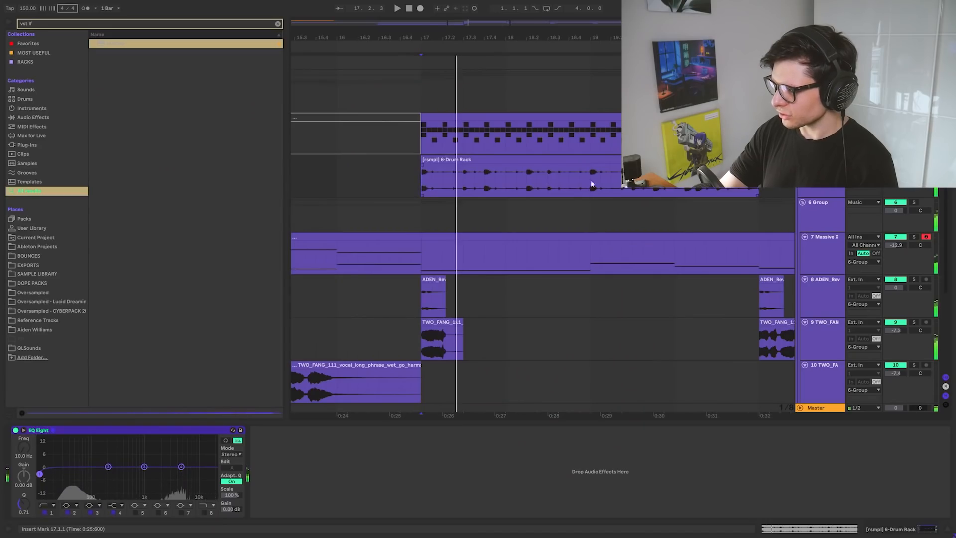
# - Play the [rsmpl] 6-Drum Rack clip from bar 17 and select its portion from 17.1.3 to 17.3.2
pyautogui.click(519, 159)
pyautogui.scroll(2, 434, 173)
pyautogui.press('space')
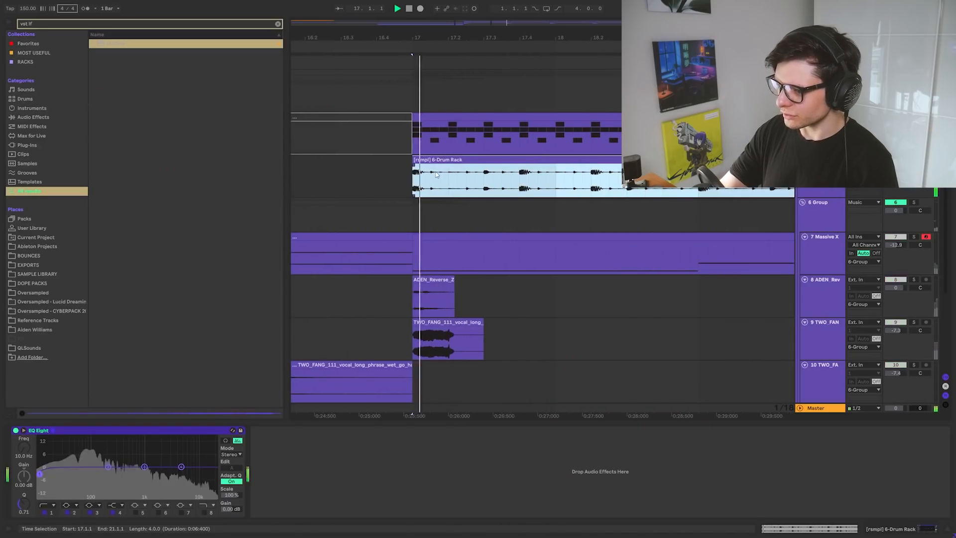
pyautogui.click(431, 178)
pyautogui.scroll(1, 429, 178)
pyautogui.moveTo(441, 178); pyautogui.dragTo(479, 178)
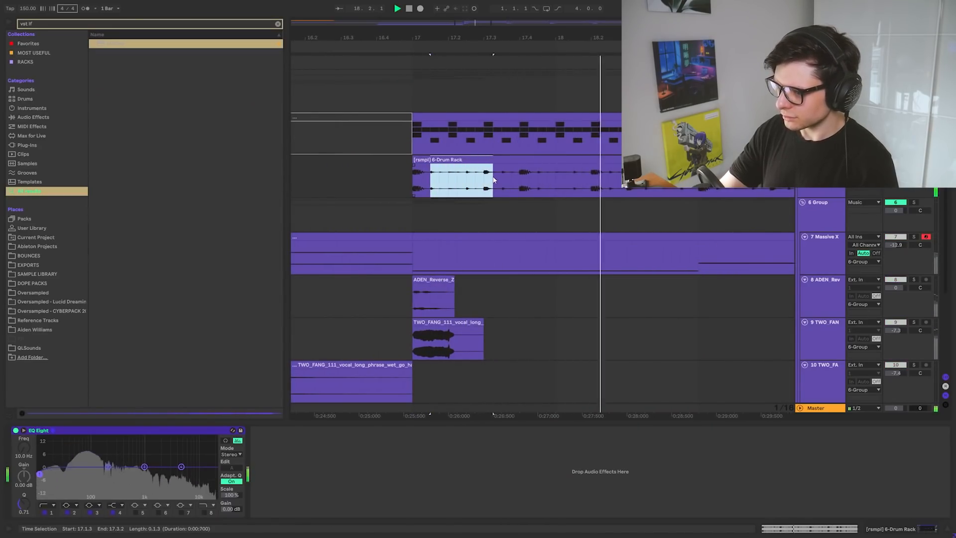
pyautogui.click(423, 175)
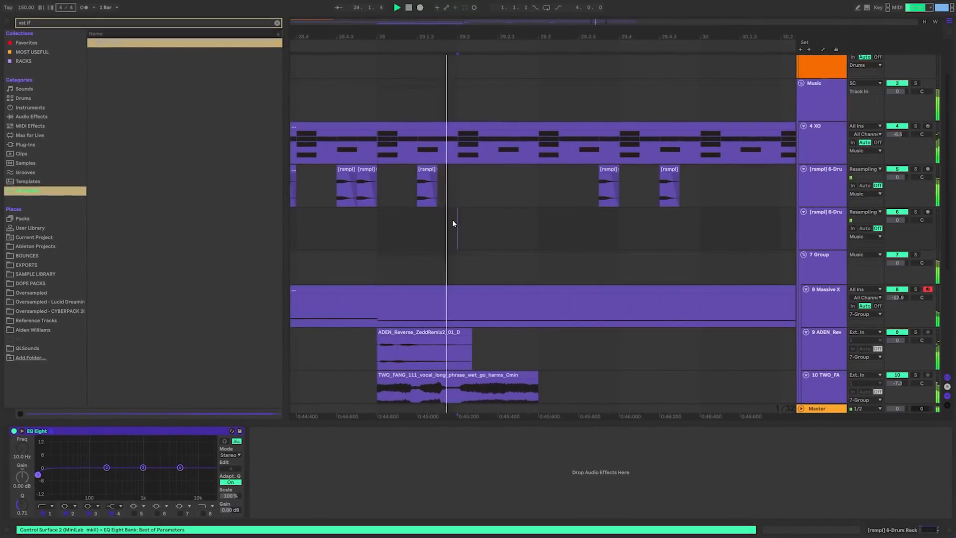
# - Duplicate the one-beat block of resampled drum chops at bar 29 twice and delete a surplus range further along
pyautogui.moveTo(453, 223); pyautogui.dragTo(378, 192)
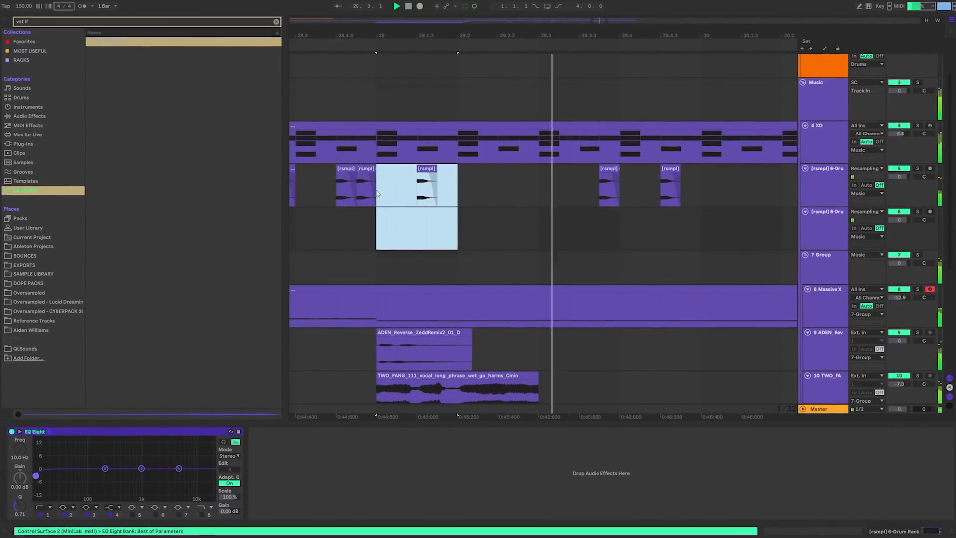
pyautogui.hotkey('ctrl', 'd')
pyautogui.hotkey('ctrl', 'd')
pyautogui.scroll(-3, 557, 199)
pyautogui.click(558, 195)
pyautogui.moveTo(558, 215); pyautogui.dragTo(428, 208)
pyautogui.scroll(-3, 430, 208)
pyautogui.moveTo(760, 184); pyautogui.dragTo(431, 191)
pyautogui.press('Delete')
pyautogui.click(369, 214)
pyautogui.press('space')
pyautogui.press('space')
pyautogui.scroll(4, 396, 202)
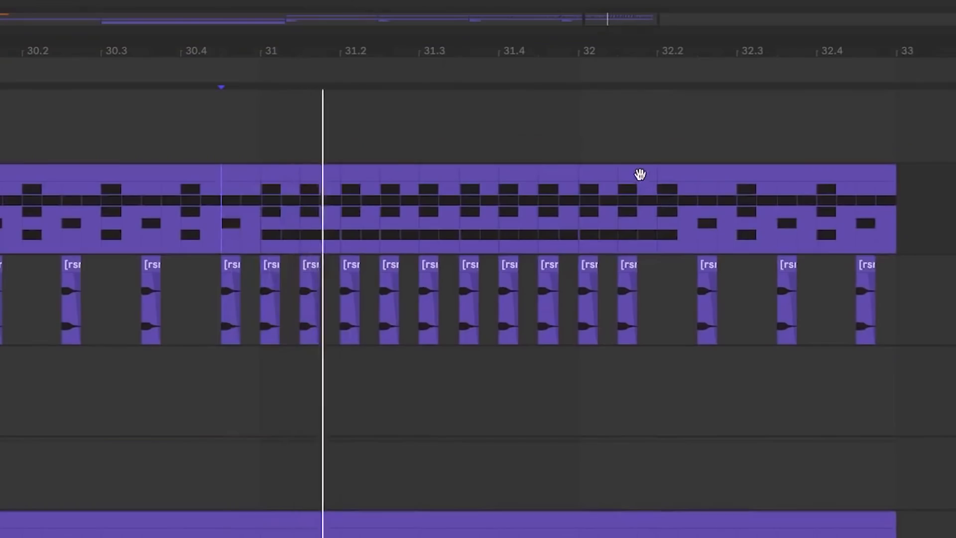
# - Duplicate the chops on both resampled drum tracks into a denser build-up ending at 32.3
pyautogui.click(639, 175)
pyautogui.hotkey('ctrl', 'd')
pyautogui.hotkey('ctrl', 'd')
pyautogui.hotkey('ctrl', 'd')
pyautogui.hotkey('ctrl', 'd')
pyautogui.hotkey('ctrl', 'd')
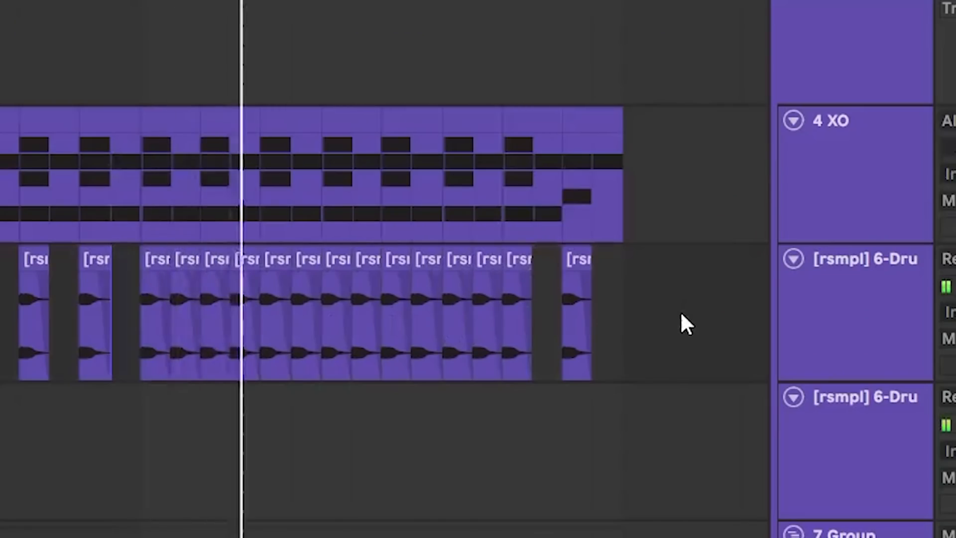
pyautogui.moveTo(681, 311); pyautogui.dragTo(393, 211)
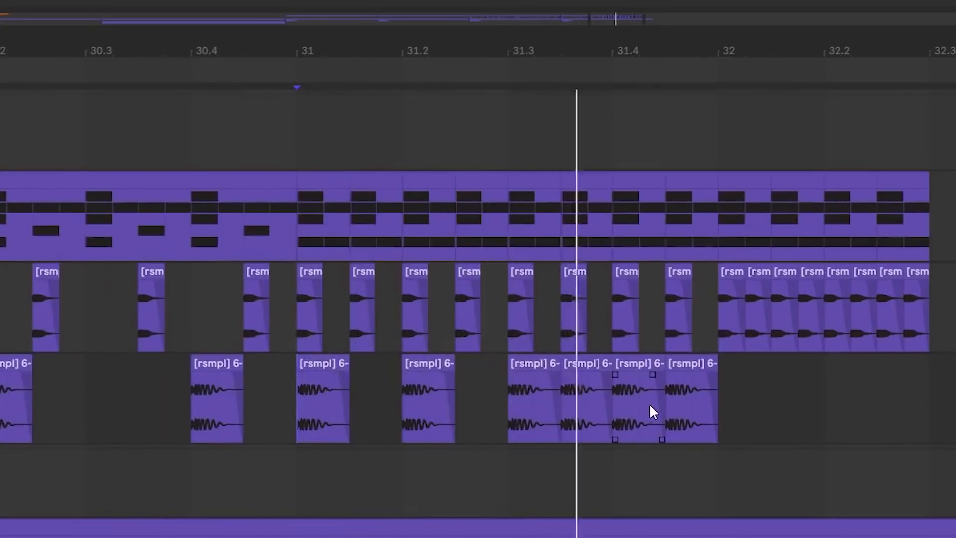
pyautogui.click(693, 366)
pyautogui.hotkey('ctrl', 'd')
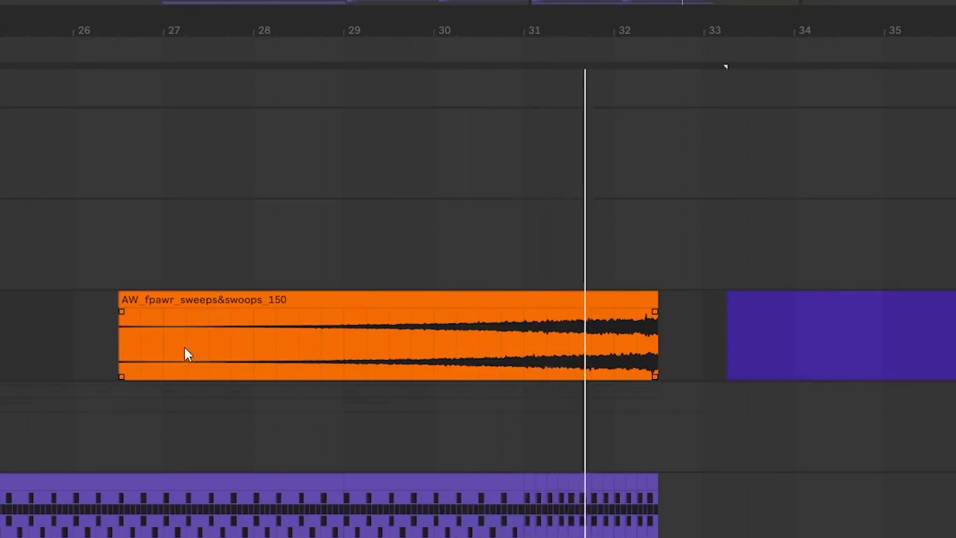
# - Trim the start of the AW_fpawr_sweeps&swoops_150 riser clip to bar 27
pyautogui.moveTo(163, 346); pyautogui.dragTo(29, 343)
pyautogui.press('Delete')
pyautogui.click(184, 335)
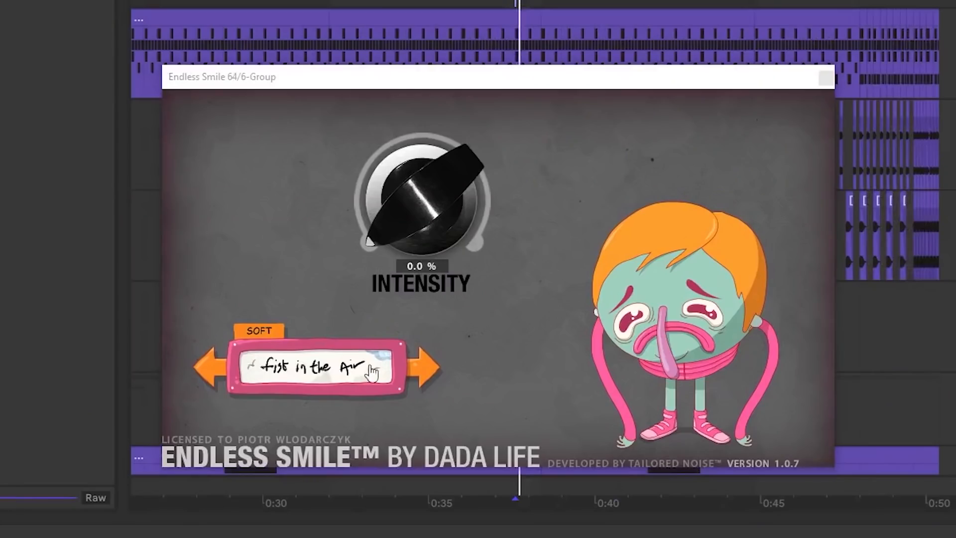
# - Try out the Intensity of Endless Smile with the Fist in the Air preset and return it to 0%
pyautogui.moveTo(422, 199); pyautogui.dragTo(419, 162)
pyautogui.moveTo(411, 118); pyautogui.dragTo(423, 439)
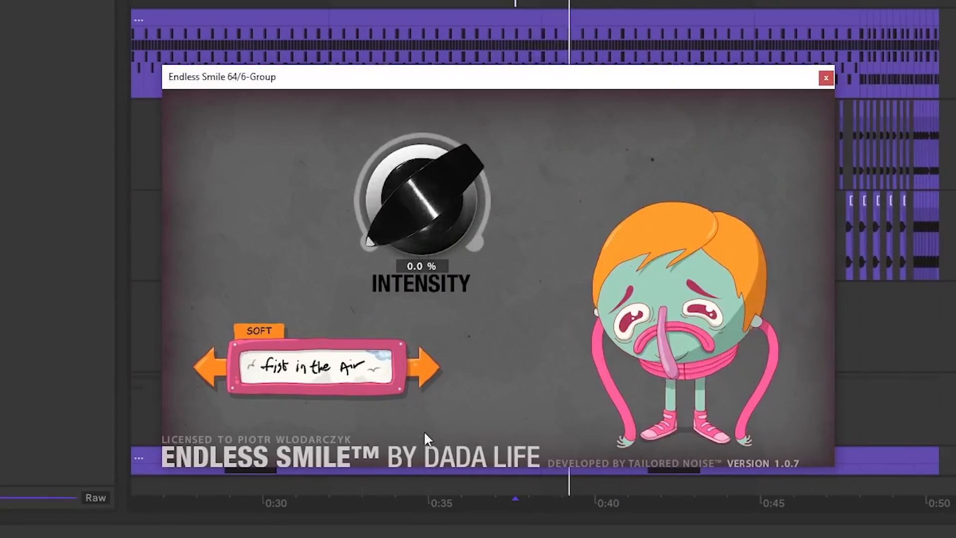
pyautogui.click(415, 383)
pyautogui.click(189, 373)
pyautogui.moveTo(405, 256); pyautogui.dragTo(393, 415)
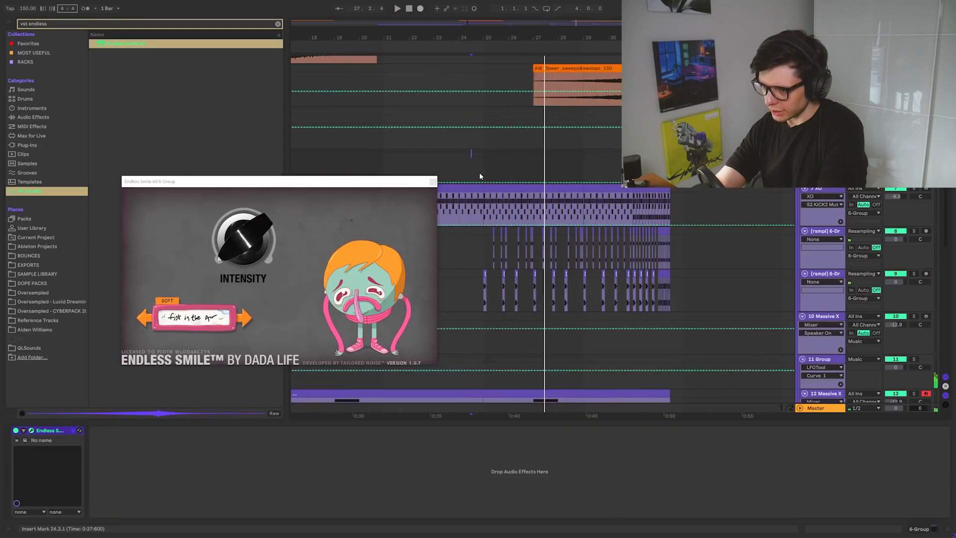
# - Automate Endless Smile's Intensity to rise through the build-up and drop back at its end
pyautogui.press('space')
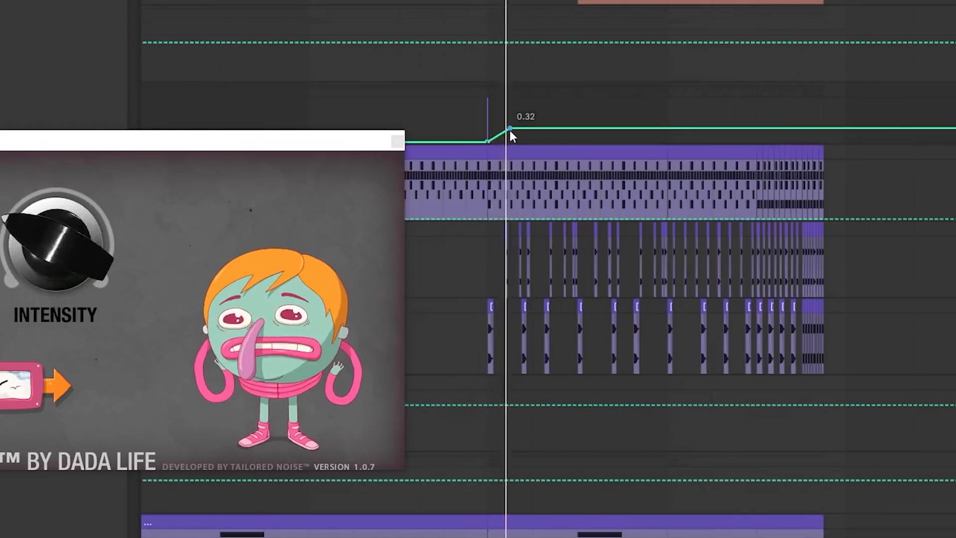
pyautogui.moveTo(496, 174); pyautogui.dragTo(496, 180)
pyautogui.moveTo(510, 139); pyautogui.dragTo(510, 136)
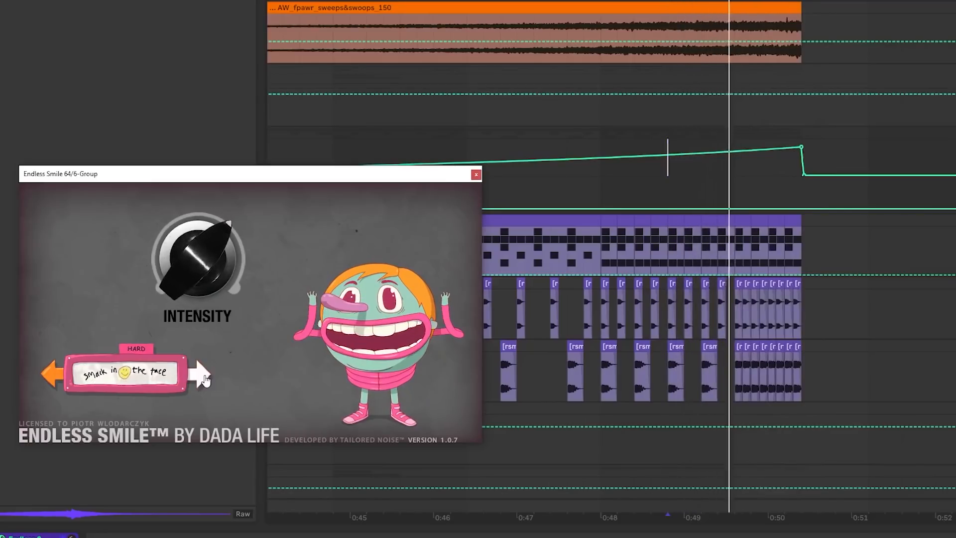
# - Compare the Endless Smile presets up to Dada Dynamite and step back to the preceding preset
pyautogui.click(206, 375)
pyautogui.click(202, 374)
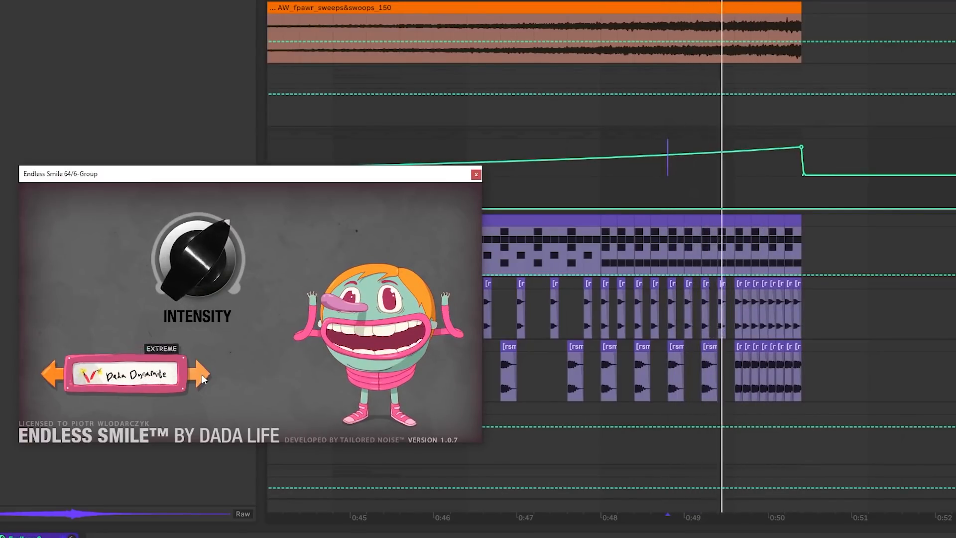
pyautogui.click(55, 378)
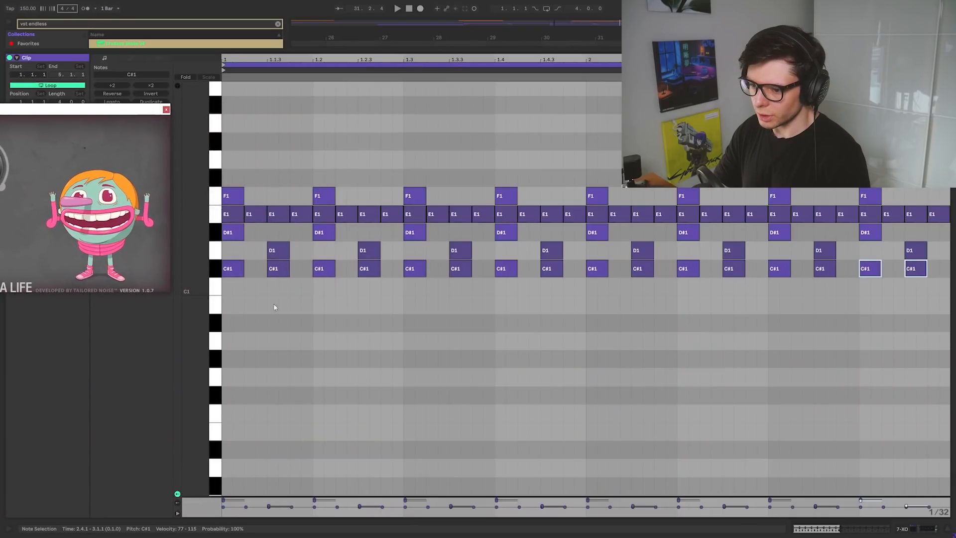
# - Fill the C#1 row of the XO drum clip with continuous sixteenth notes and return to the device view
pyautogui.click(272, 268)
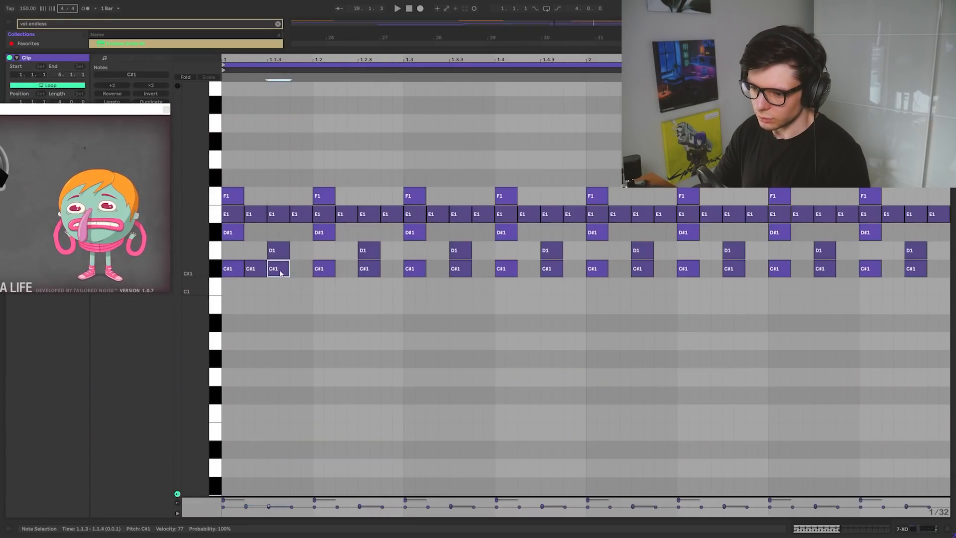
pyautogui.hotkey('ctrl', 'd')
pyautogui.press('space')
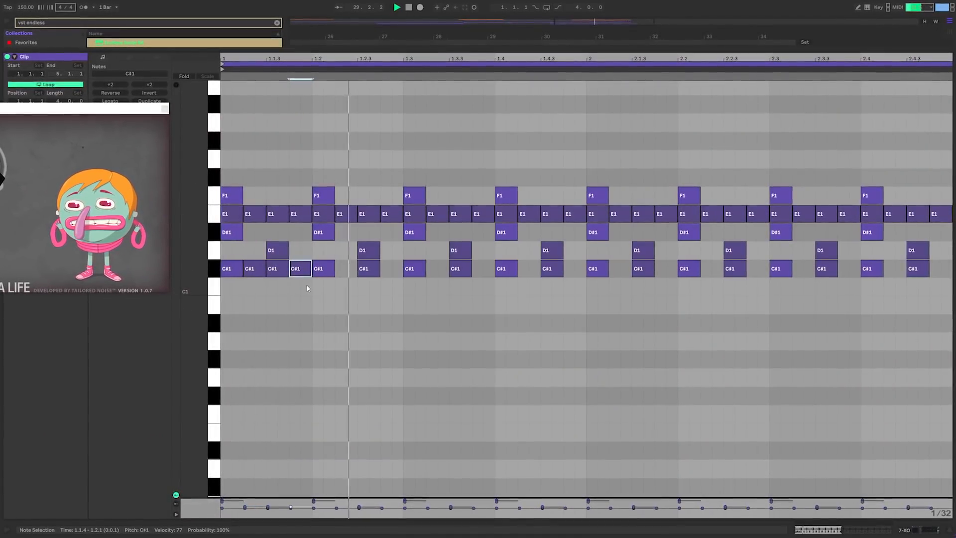
pyautogui.press('space')
pyautogui.moveTo(303, 285); pyautogui.dragTo(233, 275)
pyautogui.hotkey('ctrl', 'd')
pyautogui.hotkey('ctrl', 'd')
pyautogui.hotkey('ctrl', 'd')
pyautogui.hotkey('ctrl', 'd')
pyautogui.hotkey('ctrl', 'd')
pyautogui.hotkey('ctrl', 'd')
pyautogui.press('space')
pyautogui.hotkey('ctrl', 'd')
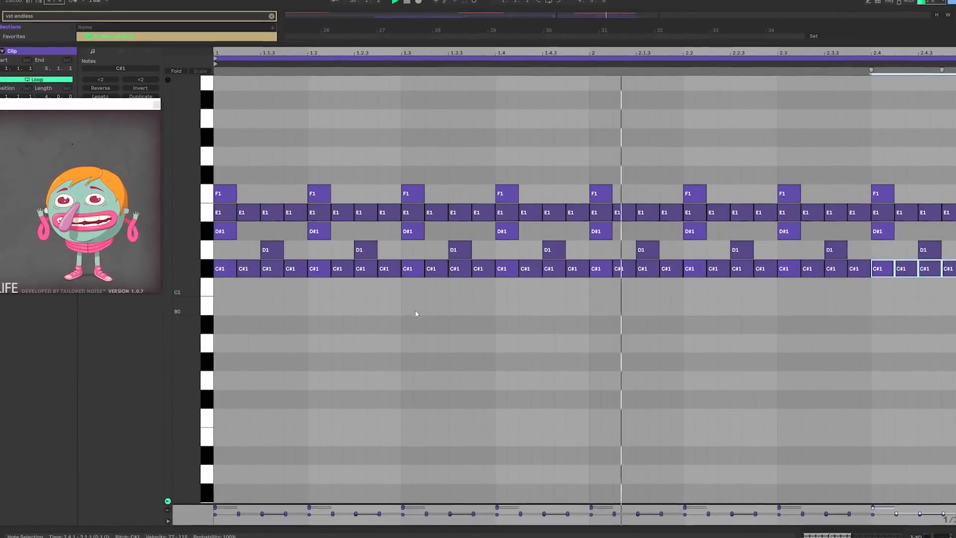
pyautogui.hotkey('shift', 'Tab')
# - Add a second Endless Smile instance to the group and adjust the automation breakpoint at the end of the build-up
pyautogui.moveTo(568, 142); pyautogui.dragTo(541, 172)
pyautogui.moveTo(75, 101); pyautogui.dragTo(381, 160)
pyautogui.moveTo(437, 142); pyautogui.dragTo(449, 175)
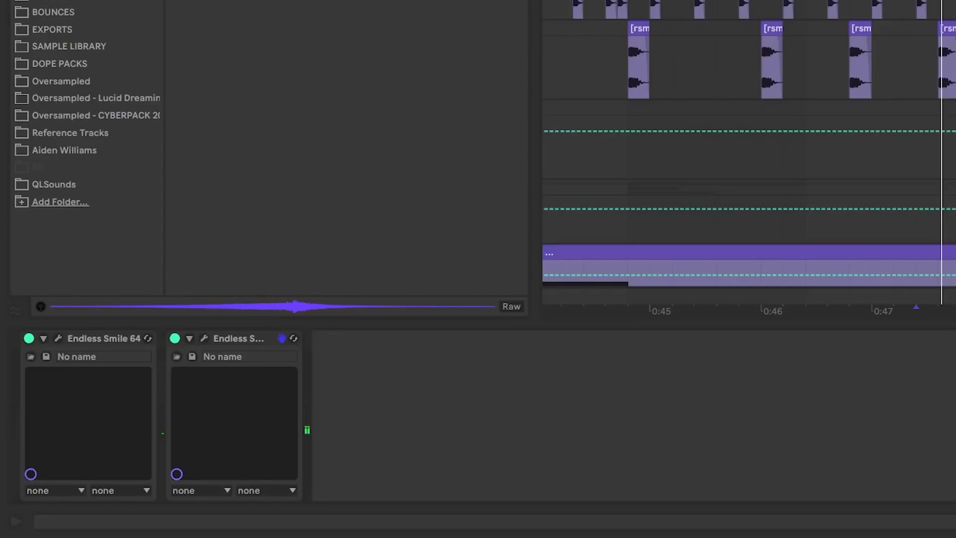
pyautogui.rightClick(407, 398)
pyautogui.click(434, 419)
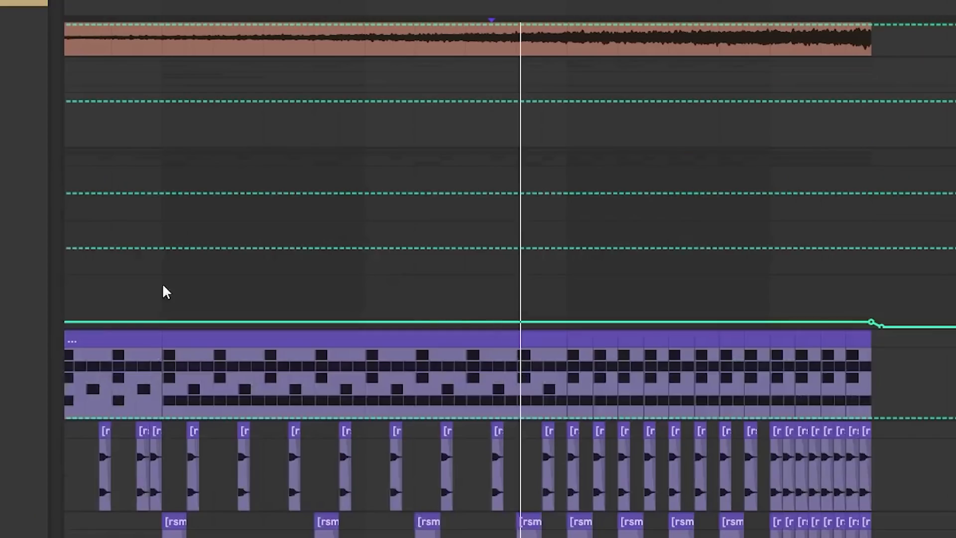
pyautogui.moveTo(871, 248); pyautogui.dragTo(871, 252)
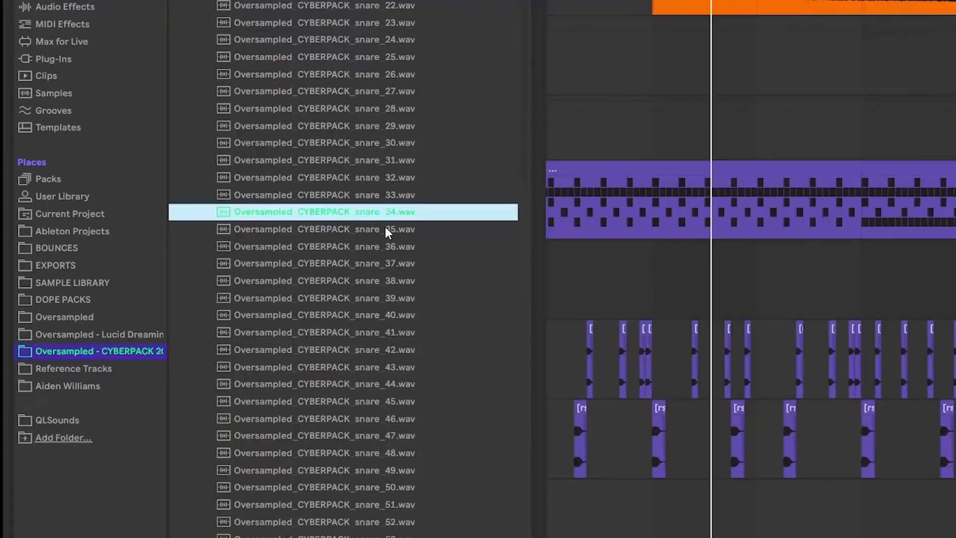
# - Preview the snare samples in the Oversampled CYBERPACK folder from snare_34 onwards
pyautogui.press('Down')
pyautogui.press('Down')
pyautogui.press('Down')
pyautogui.press('Down')
pyautogui.press('Down')
pyautogui.scroll(-3, 382, 399)
pyautogui.click(400, 219)
pyautogui.click(379, 340)
pyautogui.click(397, 320)
# - Draw a Pitch Bend envelope rising to 8191 at bar 4 in the snare clip
pyautogui.click(819, 272)
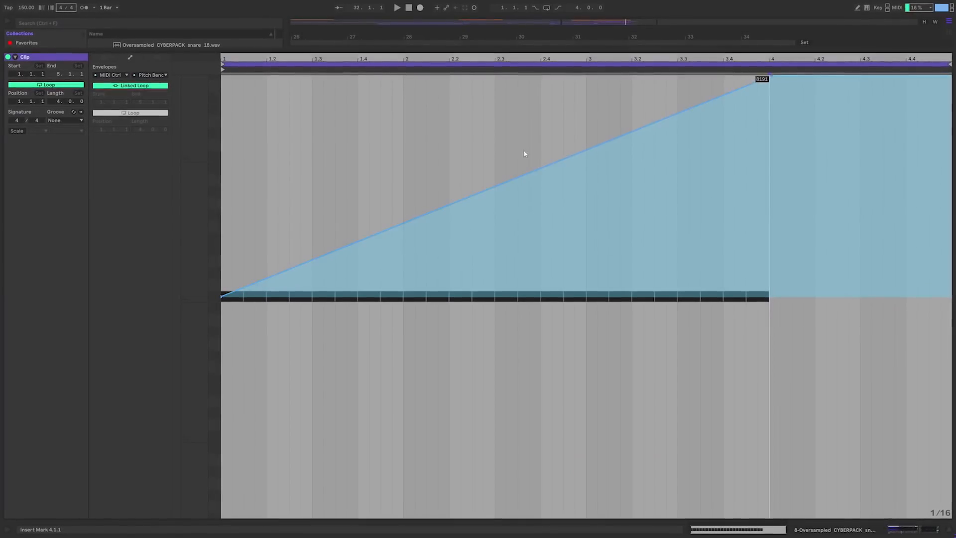
# - Play back the build-up with the snare's pitch rise and open the snare clip's note settings
pyautogui.moveTo(529, 172); pyautogui.dragTo(354, 167)
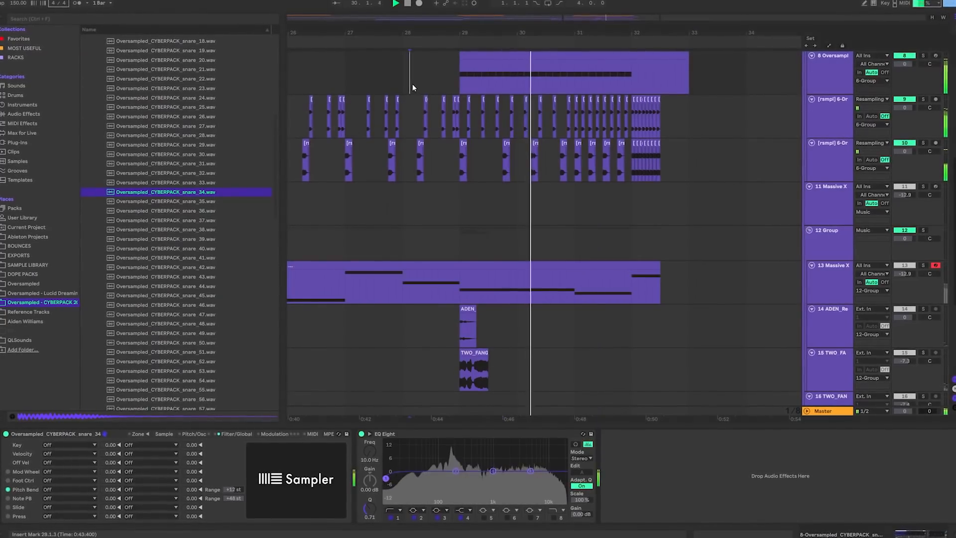
pyautogui.scroll(3, 684, 207)
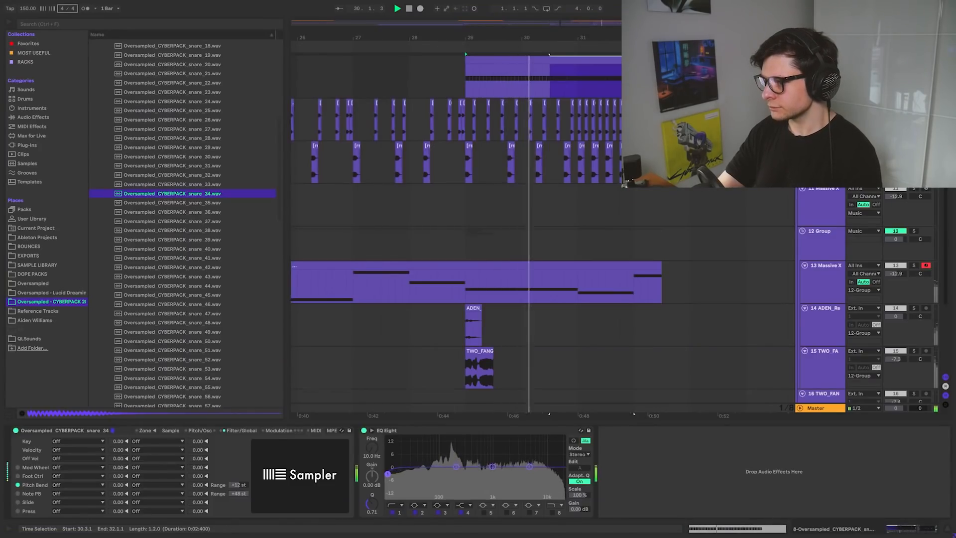
pyautogui.scroll(3, 550, 132)
pyautogui.click(558, 121)
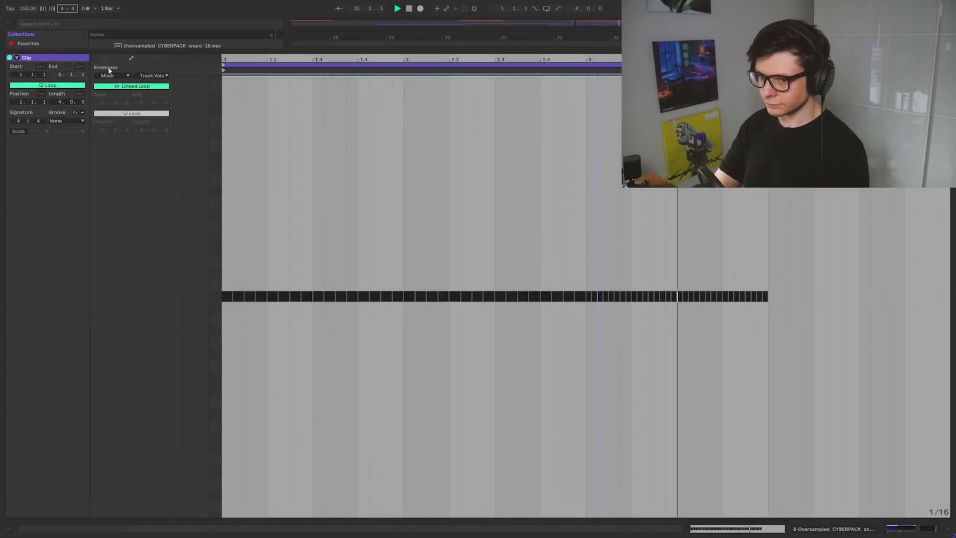
pyautogui.click(105, 58)
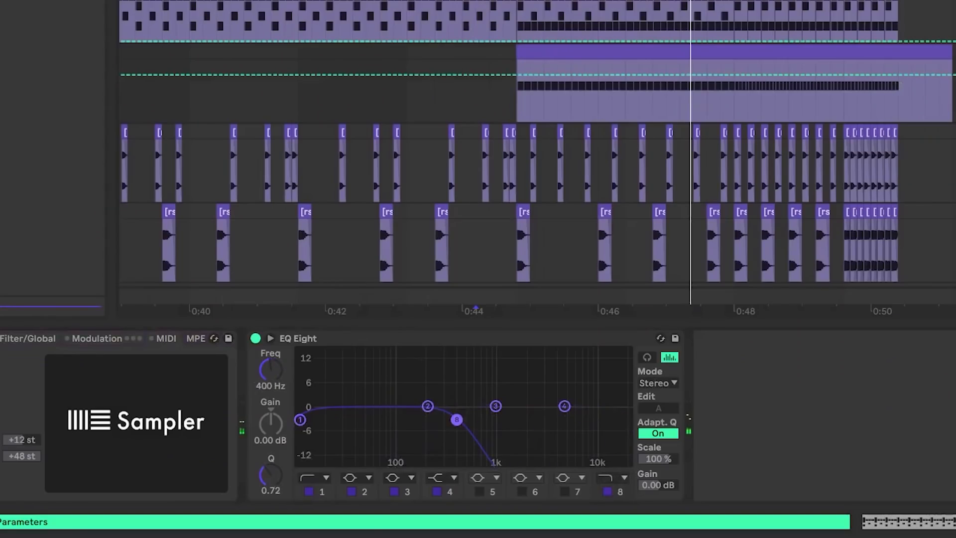
# - Show the automation of the low-pass frequency of the snare track's EQ Eight
pyautogui.rightClick(337, 419)
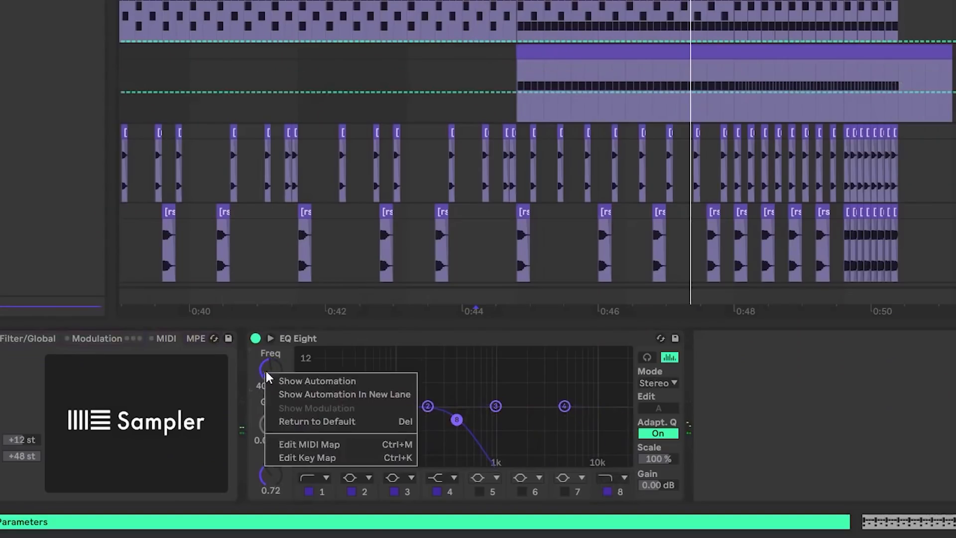
pyautogui.click(456, 343)
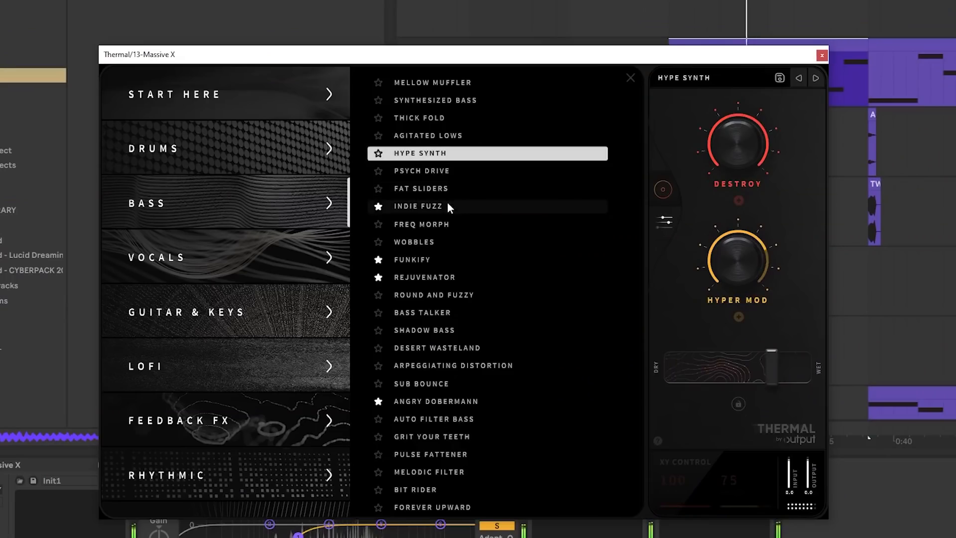
# - Audition Thermal's bass presets on the Massive X track, from Indie Fuzz and Wobbles through Bass Talker to Sub Bounce
pyautogui.click(447, 205)
pyautogui.click(438, 242)
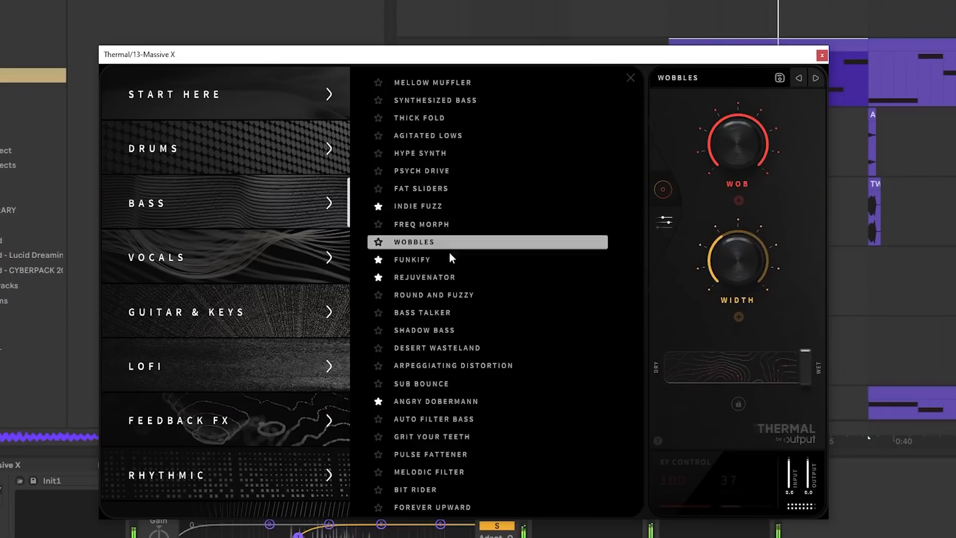
pyautogui.click(427, 277)
pyautogui.click(441, 310)
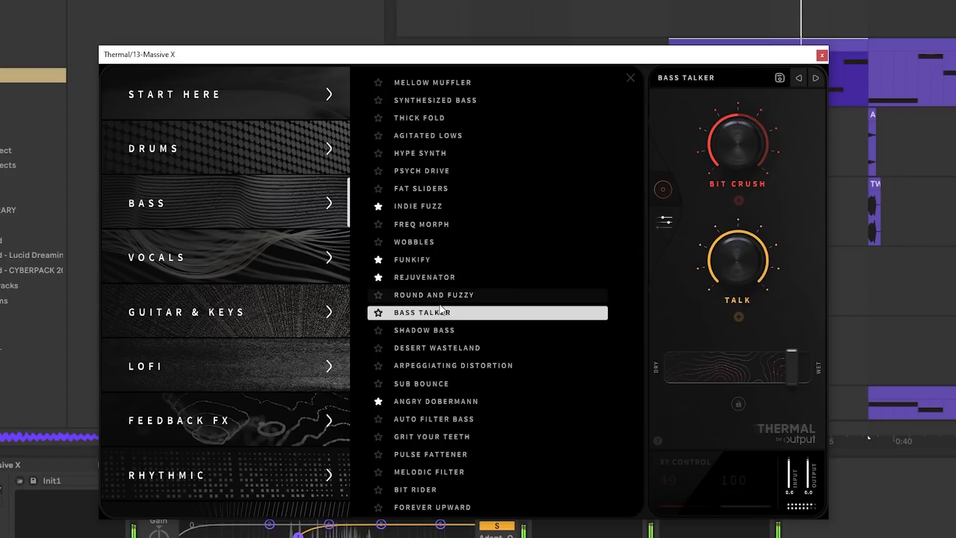
pyautogui.click(440, 330)
pyautogui.click(436, 348)
pyautogui.click(431, 385)
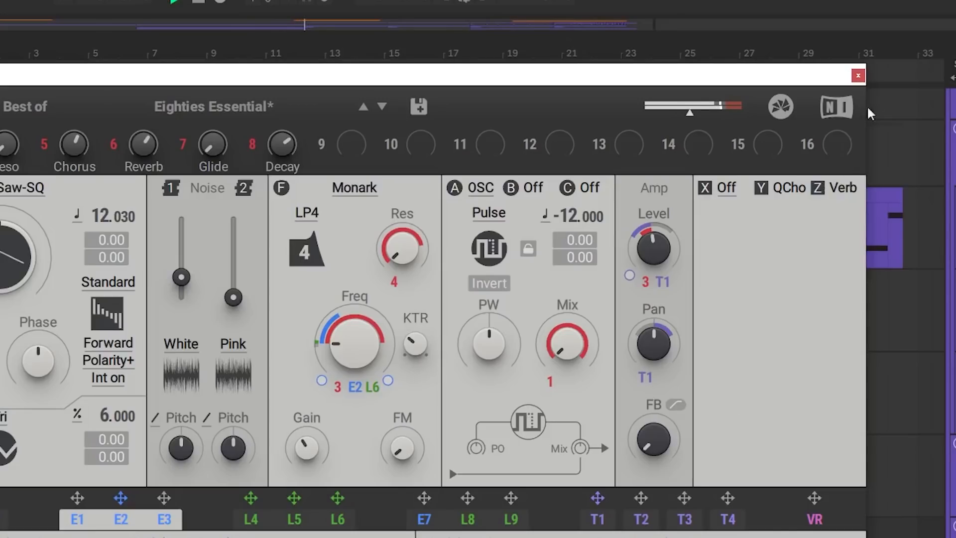
# - Close the Massive X window, open track 16's Massive X clip at bar 9 and select all its notes
pyautogui.click(859, 76)
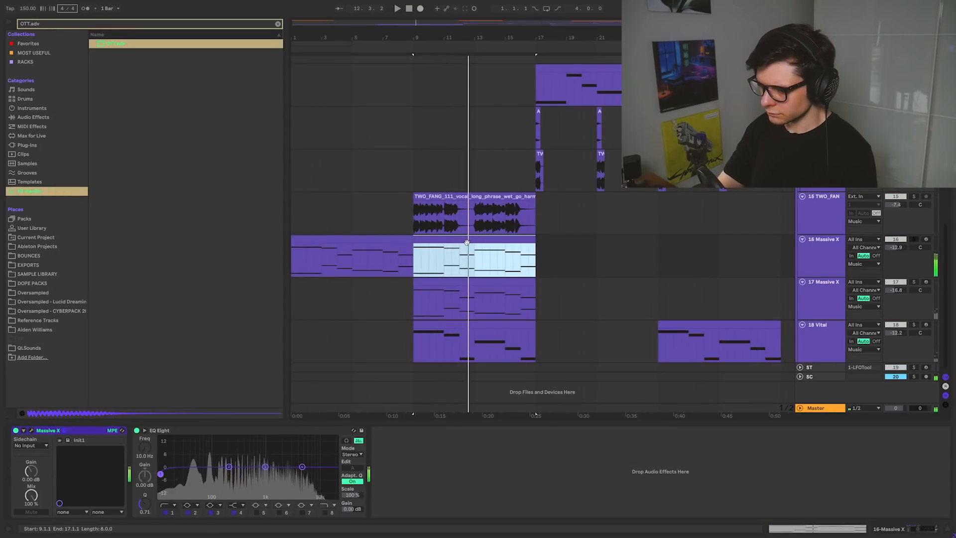
pyautogui.doubleClick(466, 243)
pyautogui.moveTo(197, 271); pyautogui.dragTo(198, 273)
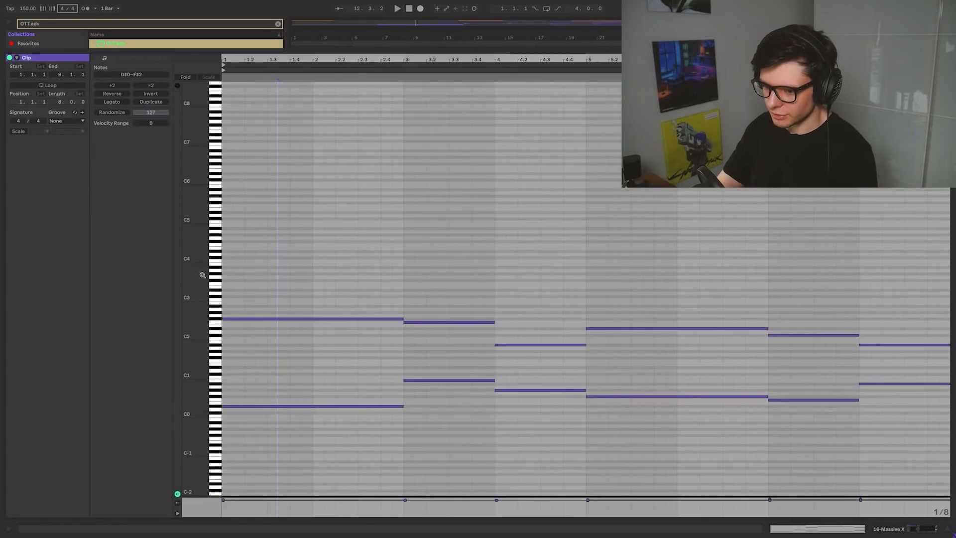
pyautogui.hotkey('ctrl', 'a')
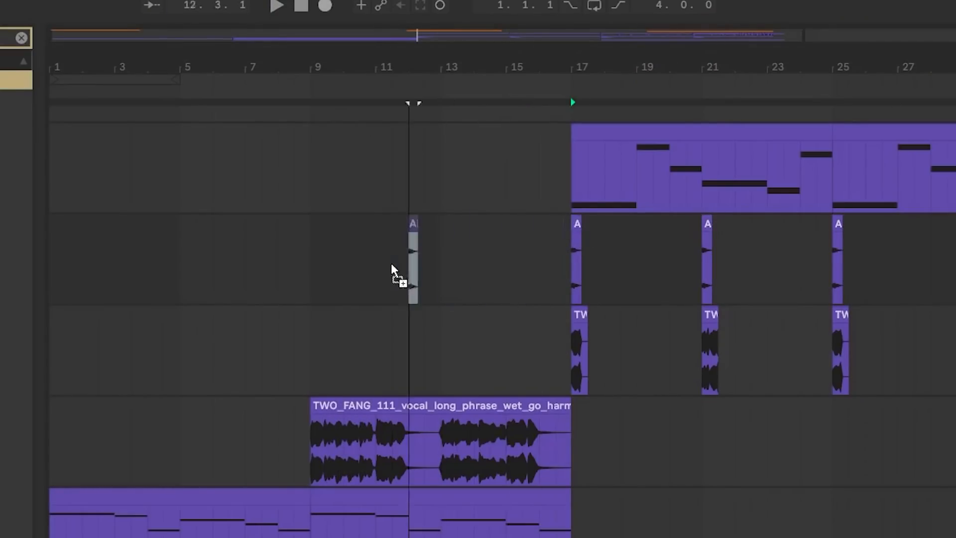
# - Copy the ADEN reverse clip to bar 9, at the start of the vocal phrase, and play the passage
pyautogui.moveTo(308, 268); pyautogui.dragTo(308, 268)
pyautogui.click(301, 273)
pyautogui.press('space')
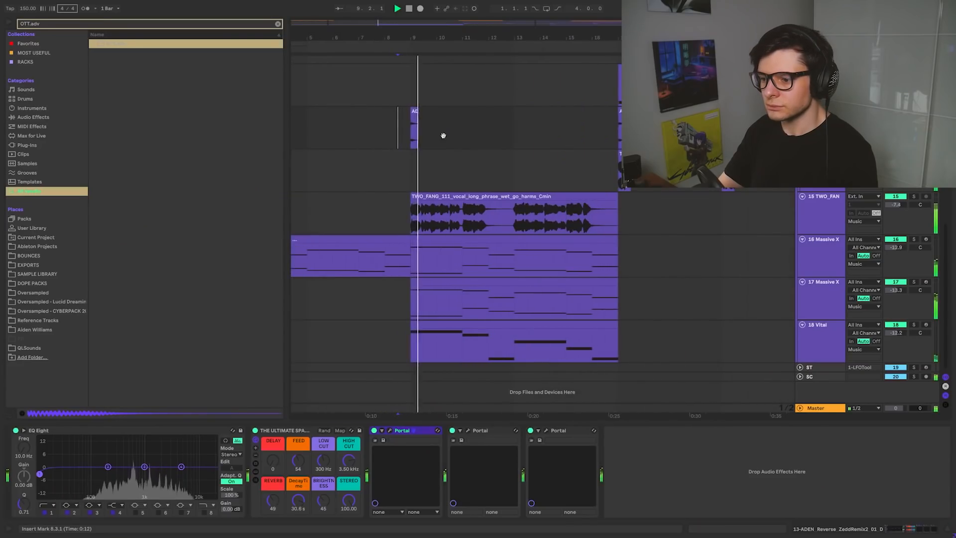
pyautogui.moveTo(443, 133); pyautogui.dragTo(449, 144)
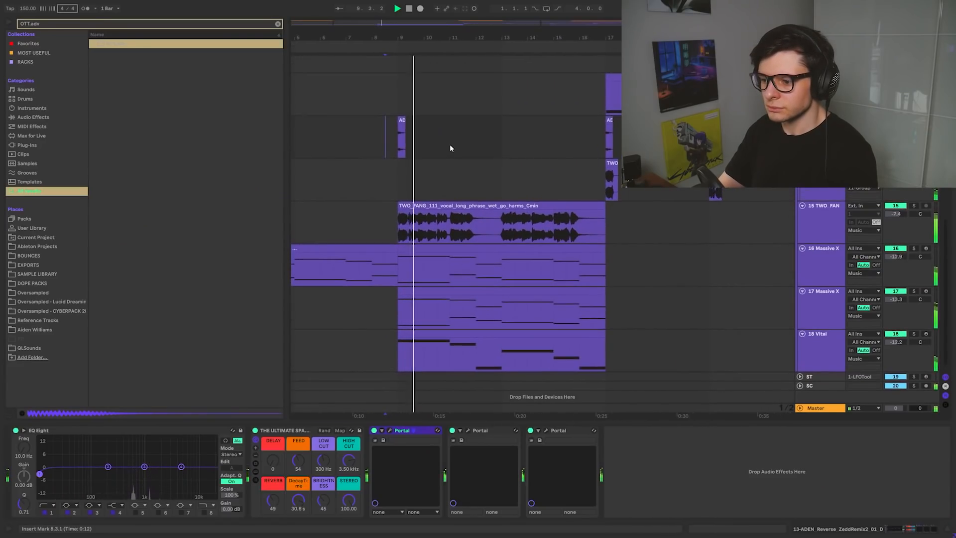
pyautogui.scroll(-3, 451, 145)
pyautogui.scroll(3, 512, 320)
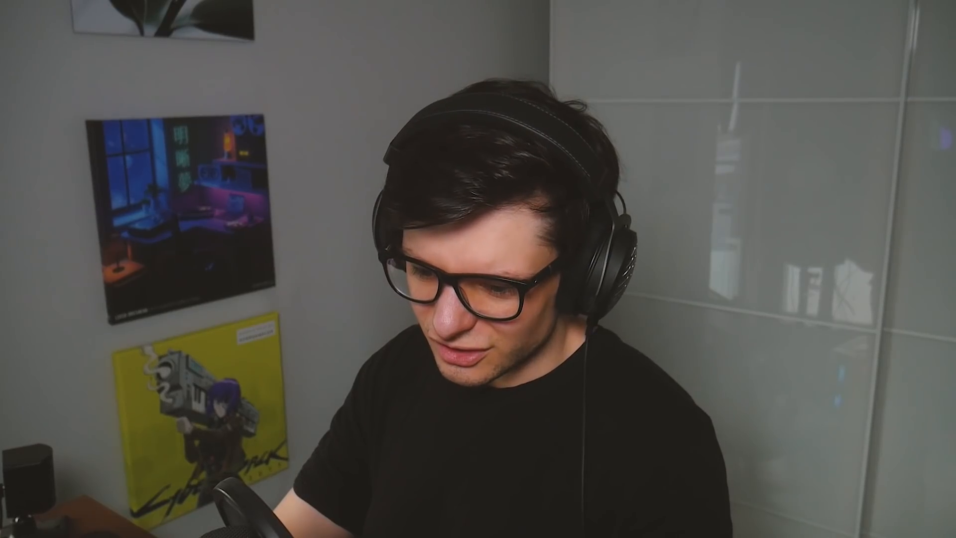
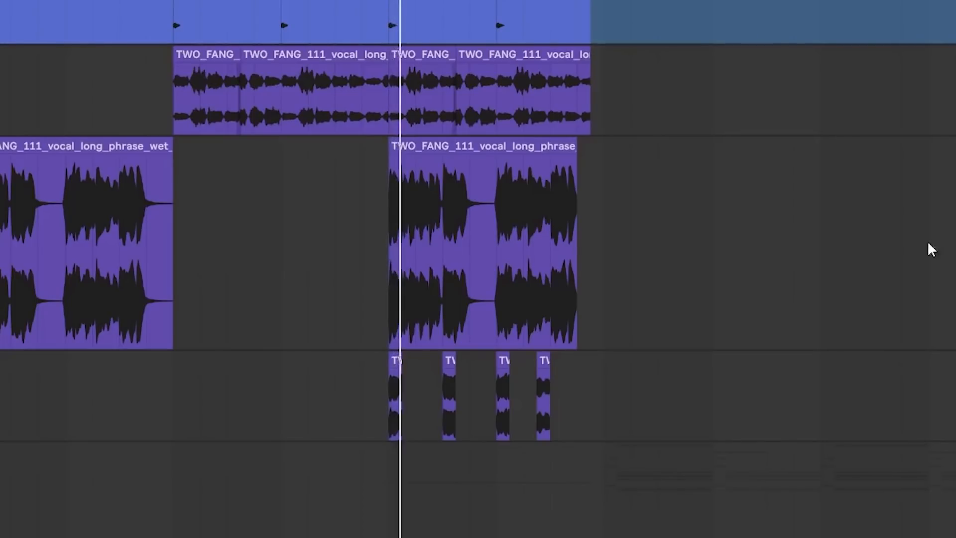
# - Mark the sections of the long vocal phrase that match the chops below it and play the chop track
pyautogui.scroll(5, 403, 274)
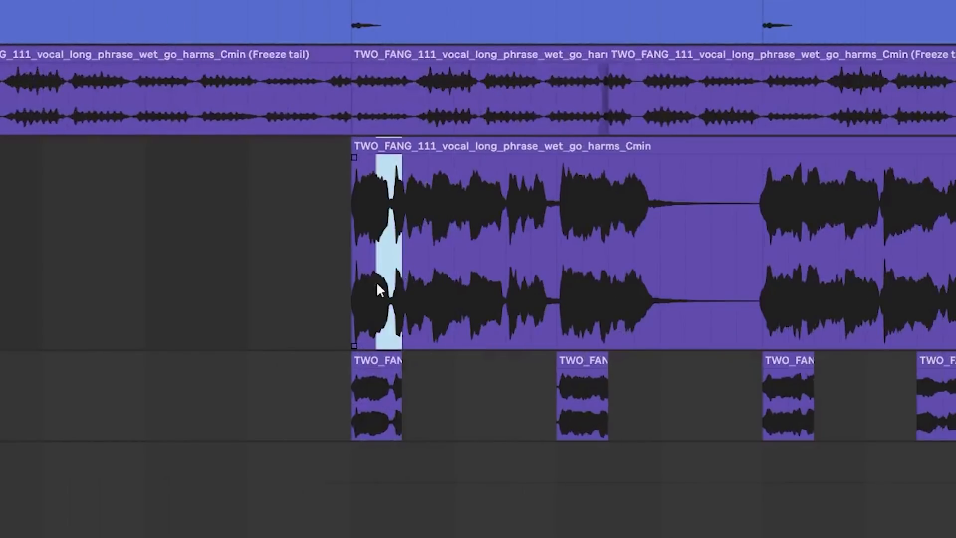
pyautogui.moveTo(557, 313); pyautogui.dragTo(610, 315)
pyautogui.moveTo(764, 327); pyautogui.dragTo(797, 327)
pyautogui.moveTo(928, 331); pyautogui.dragTo(949, 331)
pyautogui.click(358, 412)
pyautogui.press('space')
# - Select the vocal chops and inspect the PitchMonster and Multipass plug-ins on their track
pyautogui.moveTo(284, 404); pyautogui.dragTo(725, 408)
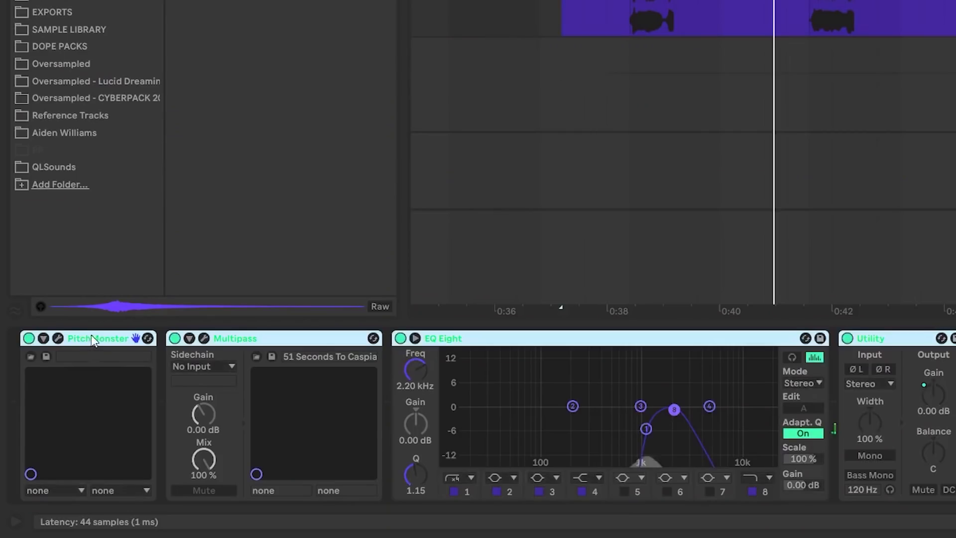
pyautogui.click(101, 342)
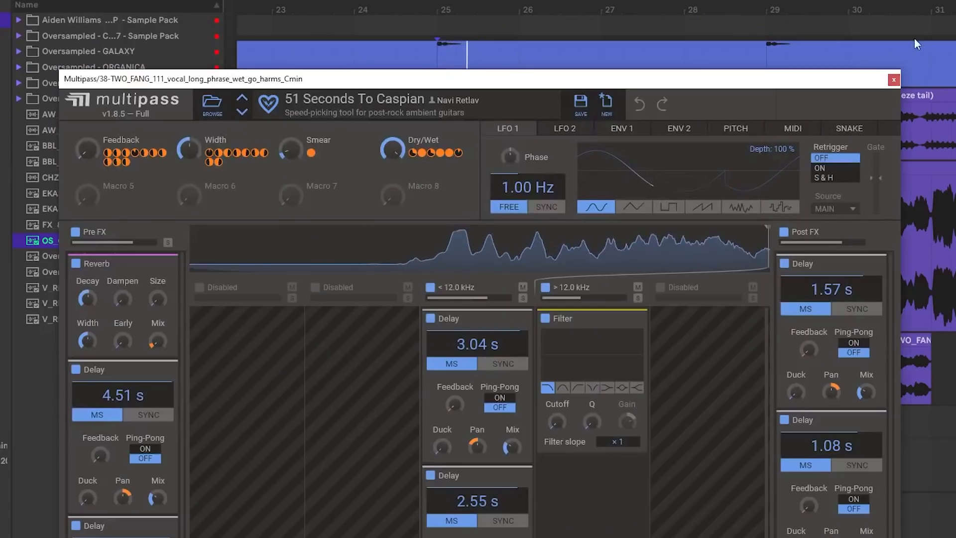
pyautogui.click(894, 80)
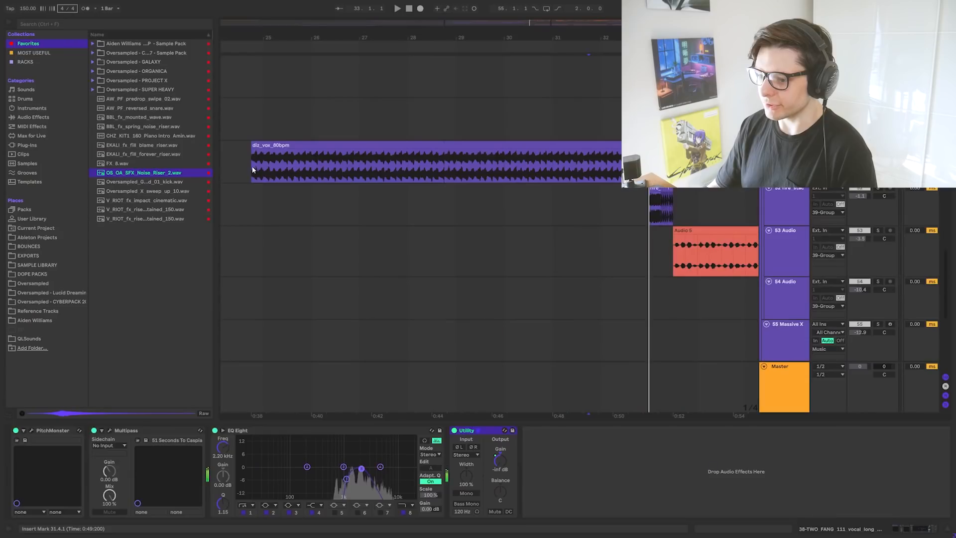
# - Select the diz_vox_80bpm clip starting at 24.4.1 and play it with its effects off
pyautogui.click(251, 166)
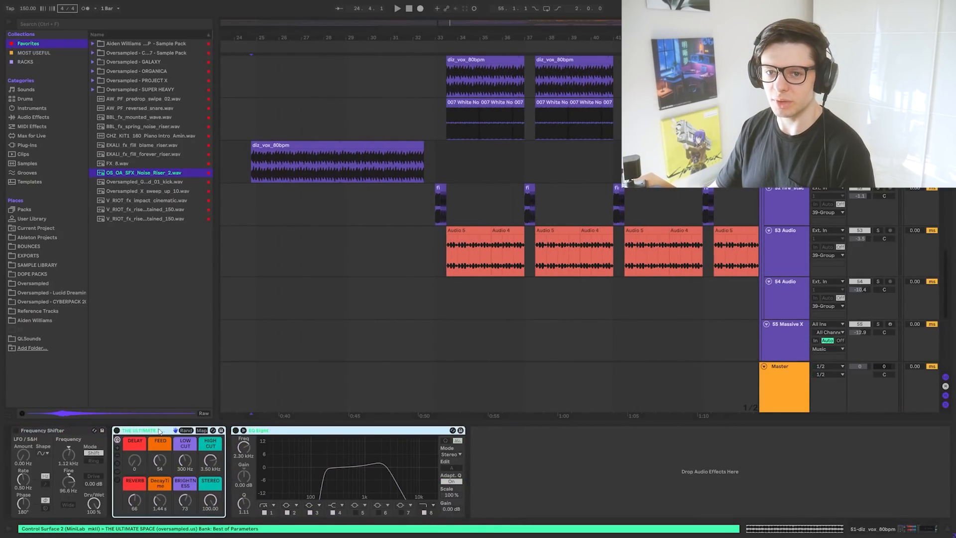
pyautogui.scroll(3, 253, 177)
pyautogui.moveTo(319, 180); pyautogui.dragTo(380, 185)
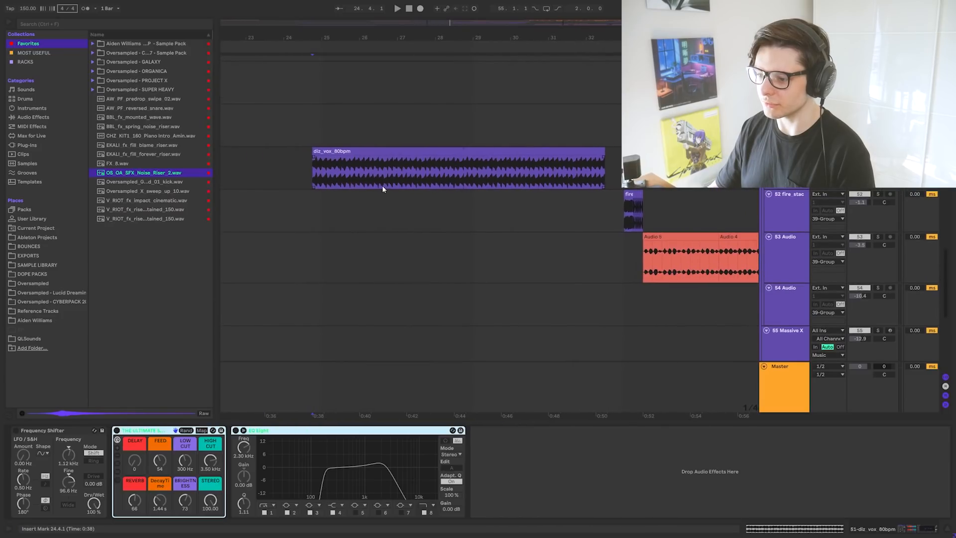
pyautogui.click(357, 154)
pyautogui.scroll(2, 357, 155)
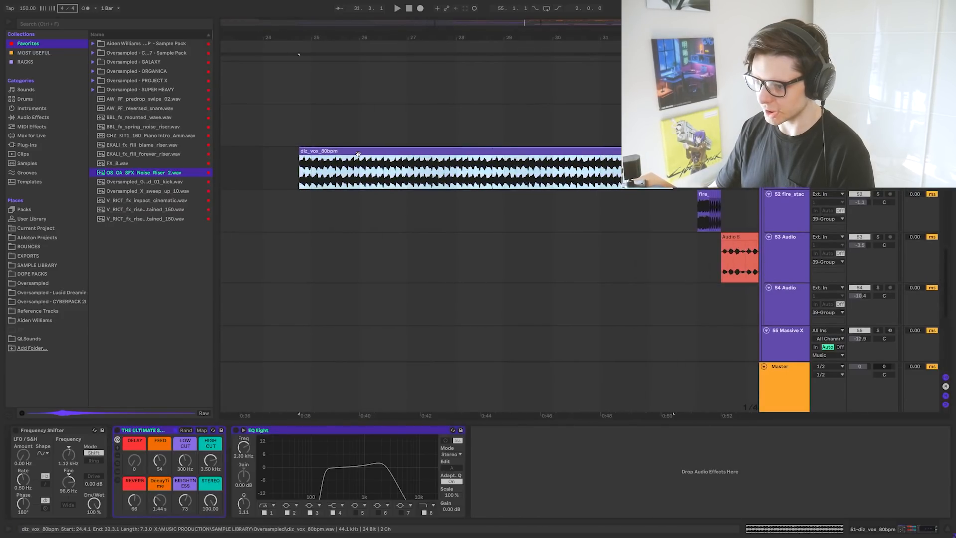
pyautogui.press('r')
pyautogui.press('space')
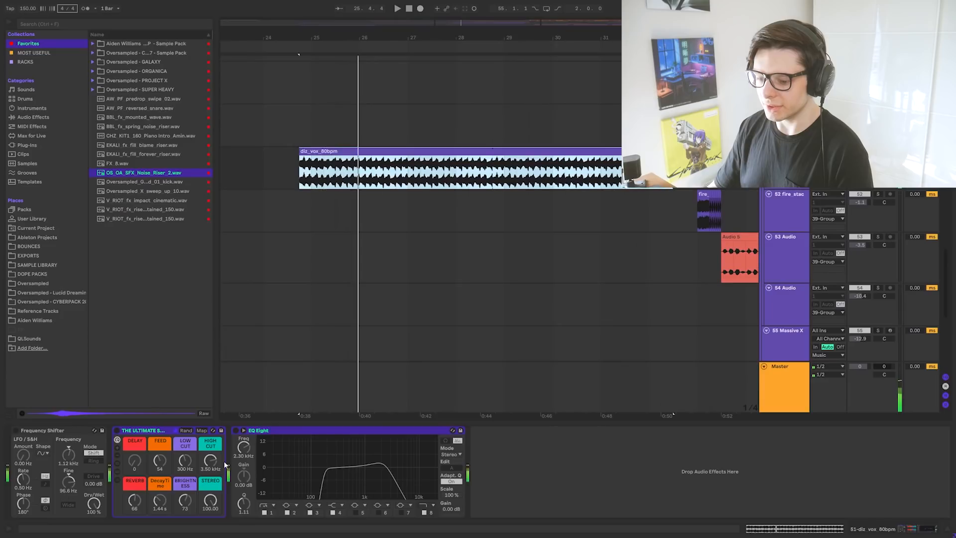
# - Switch on THE ULTIMATE SPACE rack for the diz_vox clip, select the EQ Eight and play the clip
pyautogui.click(155, 431)
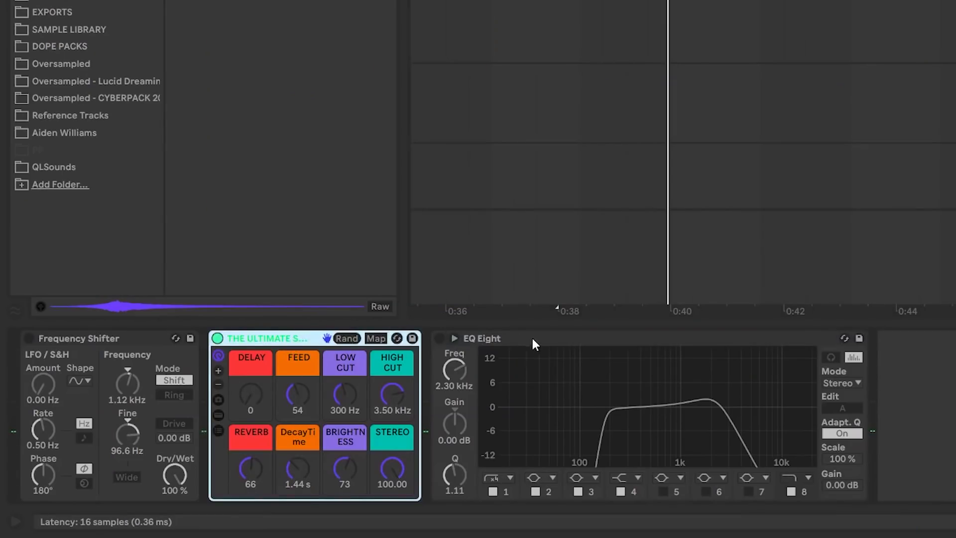
pyautogui.click(527, 338)
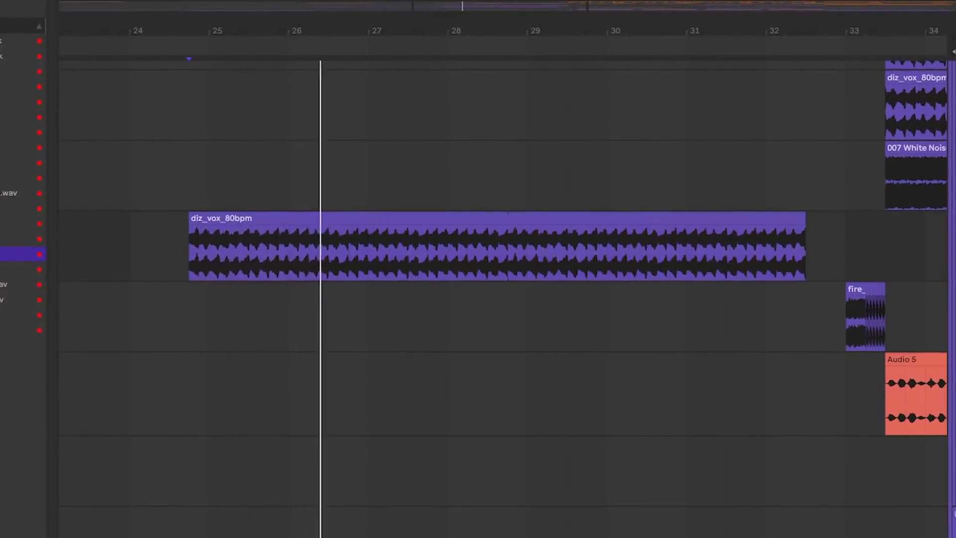
pyautogui.press('space')
# - Play the transition effects before the drop, including the OS_OA_SFX_Noise_Riser_2 and AW_PF_predrop_swipe clips
pyautogui.scroll(-6, 369, 310)
pyautogui.scroll(-5, 383, 475)
pyautogui.scroll(7, 418, 305)
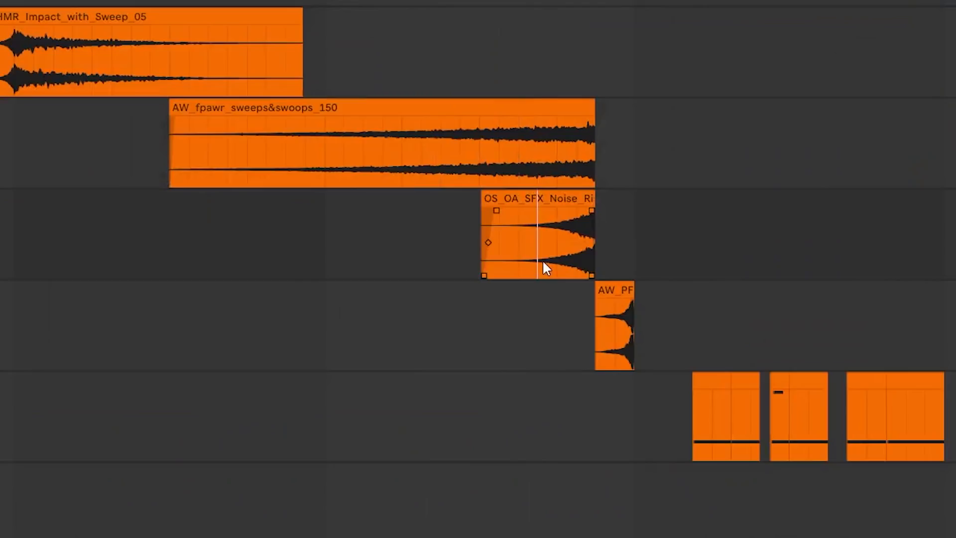
pyautogui.scroll(3, 573, 249)
pyautogui.press('space')
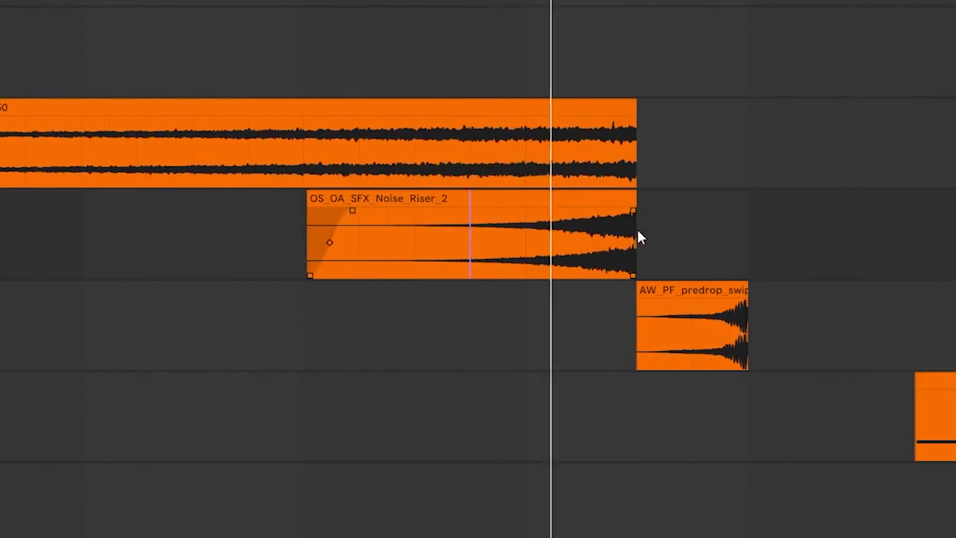
pyautogui.click(673, 343)
pyautogui.press('space')
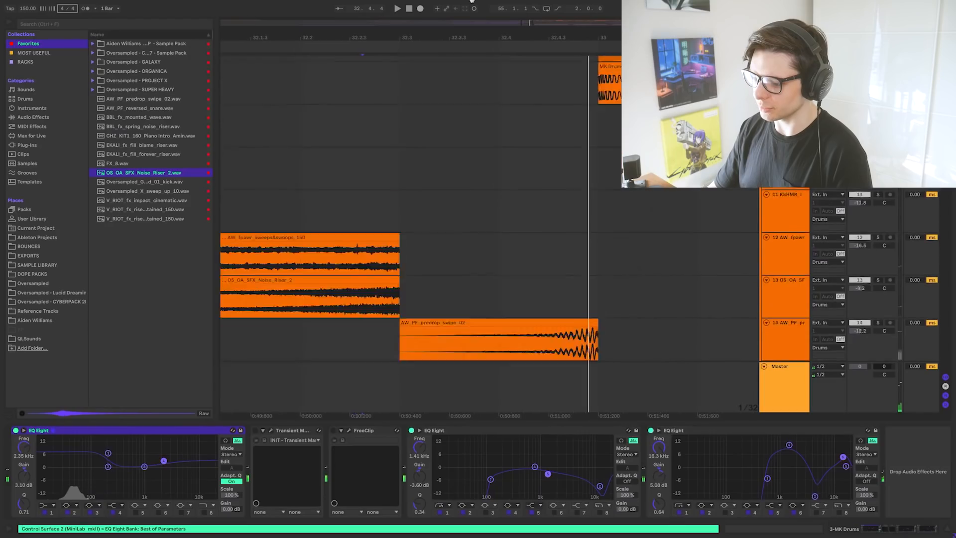
# - Select the two KSHMR_Brass_Stab_05_E clips just before bar 33 and play them
pyautogui.scroll(-5, 525, 262)
pyautogui.moveTo(625, 102); pyautogui.dragTo(401, 102)
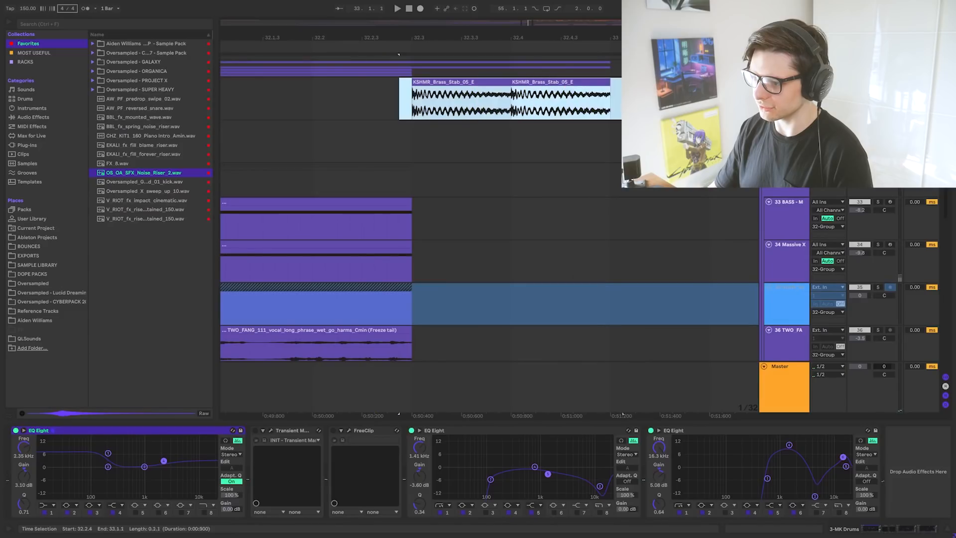
pyautogui.click(420, 103)
pyautogui.press('space')
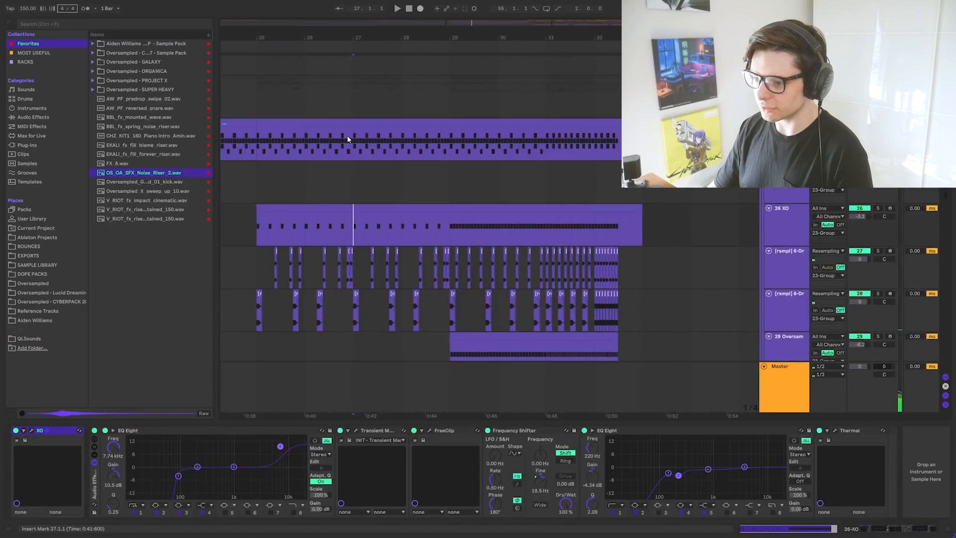
# - Switch off the audio effect rack on track 26 XO, then select 25.1.1 to 33.3.1 of the 24 XO clip and play it
pyautogui.click(348, 137)
pyautogui.click(303, 206)
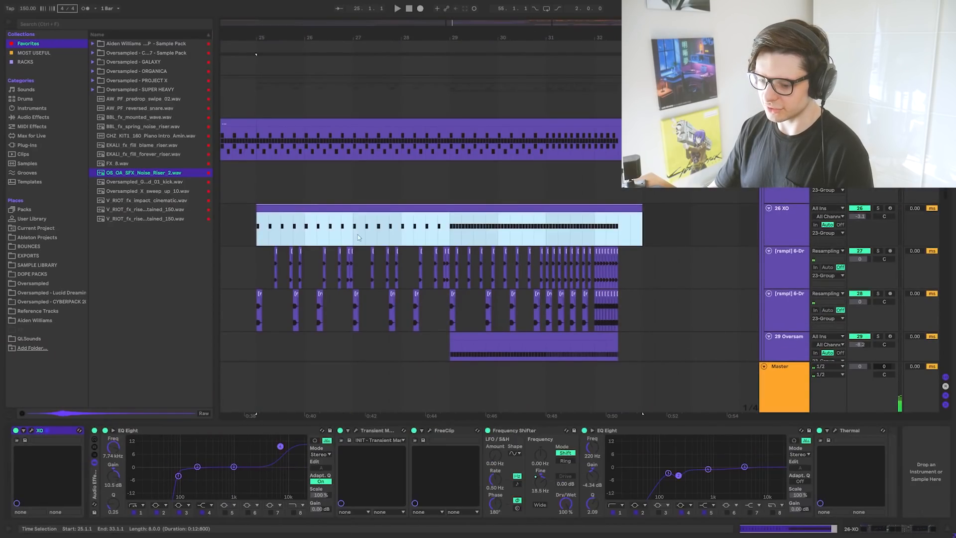
pyautogui.click(95, 430)
pyautogui.moveTo(258, 145); pyautogui.dragTo(640, 145)
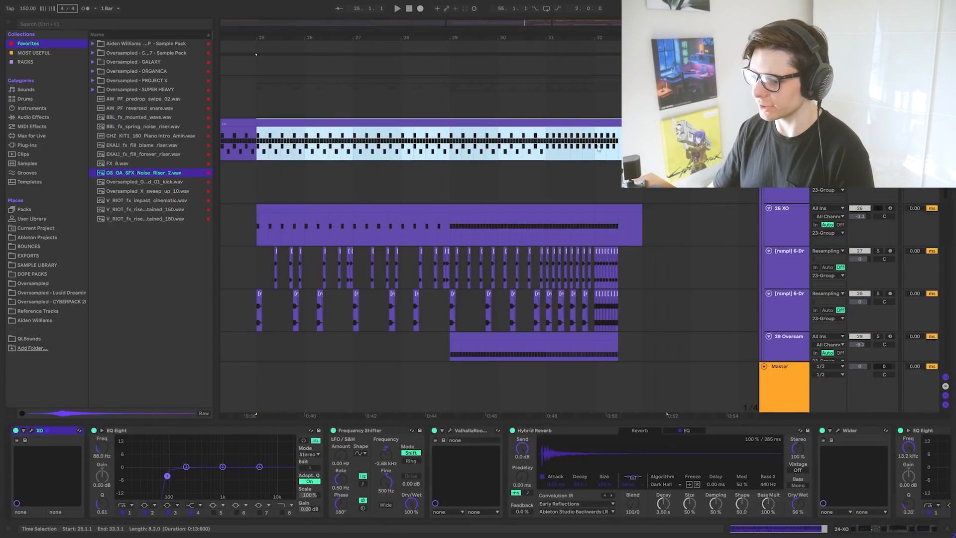
pyautogui.press('space')
# - Play the 26 XO clip from bar 25 on track 26 and switch its audio effect rack back on to compare the sound
pyautogui.click(258, 236)
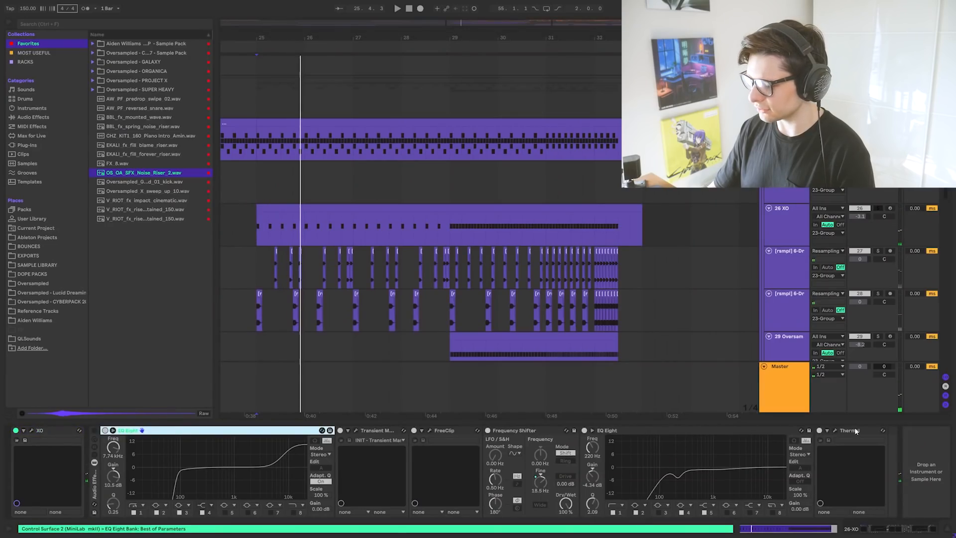
pyautogui.keyDown('shift'); pyautogui.click(855, 431); pyautogui.keyUp('shift')
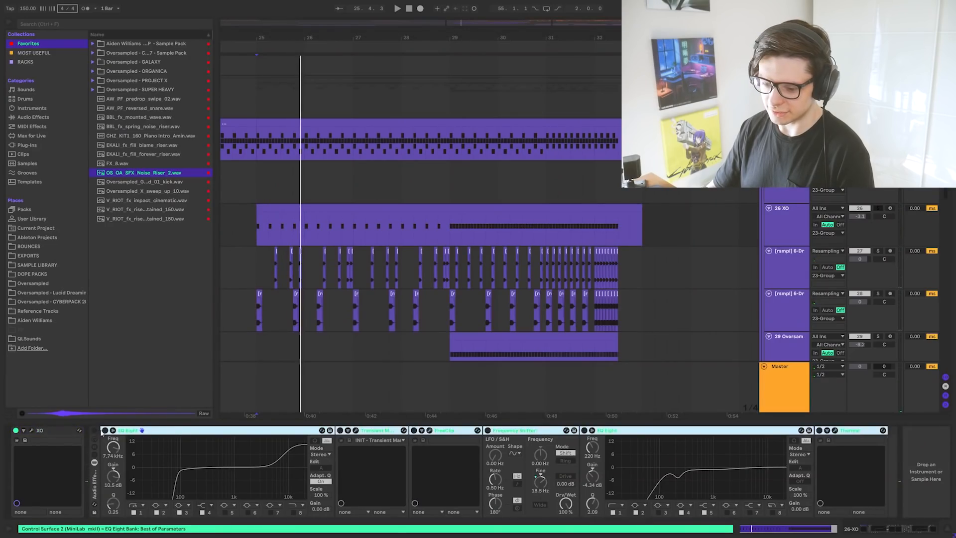
pyautogui.click(92, 435)
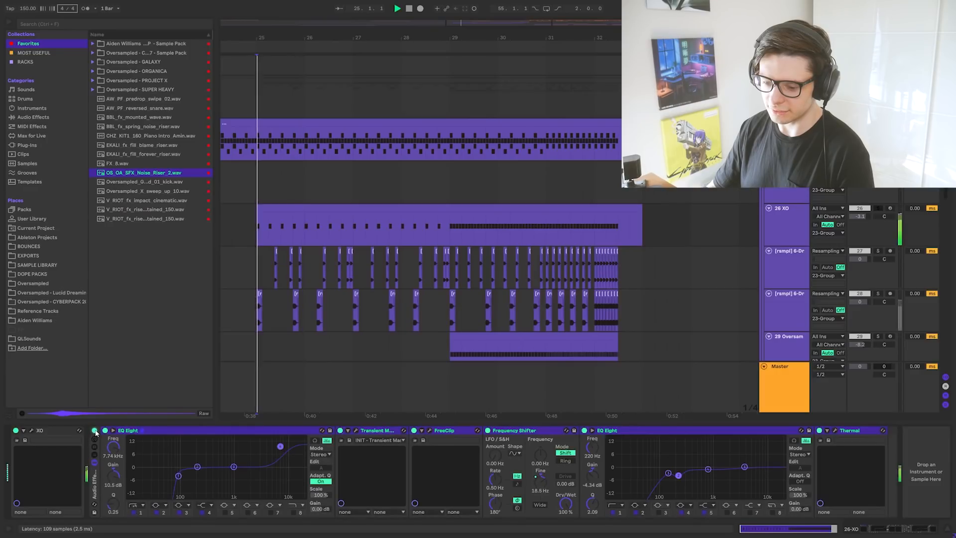
pyautogui.press('space')
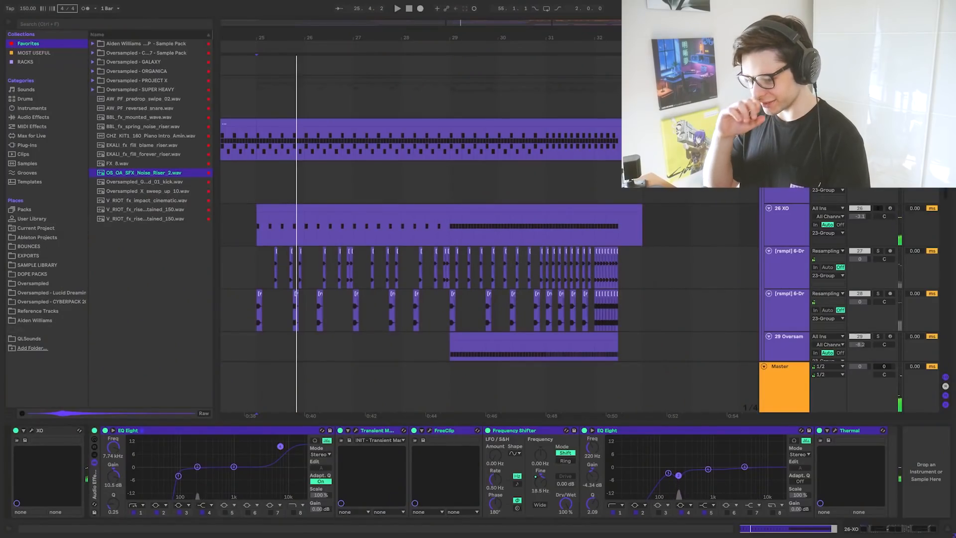
# - Switch on EQ Eight, Transient Master and FreeClip one by one in the 26 XO rack, inspecting the Transient Master and FreeClip settings
pyautogui.click(289, 432)
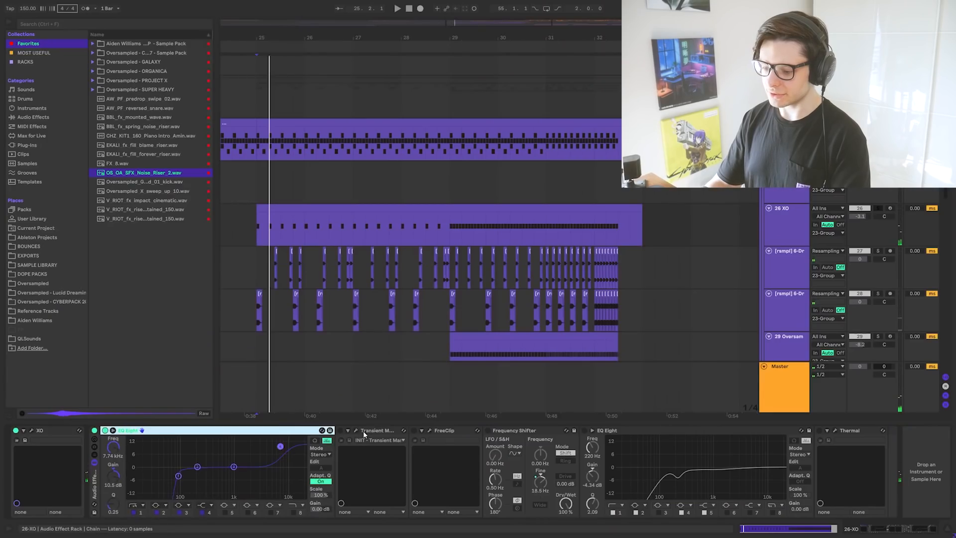
pyautogui.click(363, 431)
pyautogui.click(355, 431)
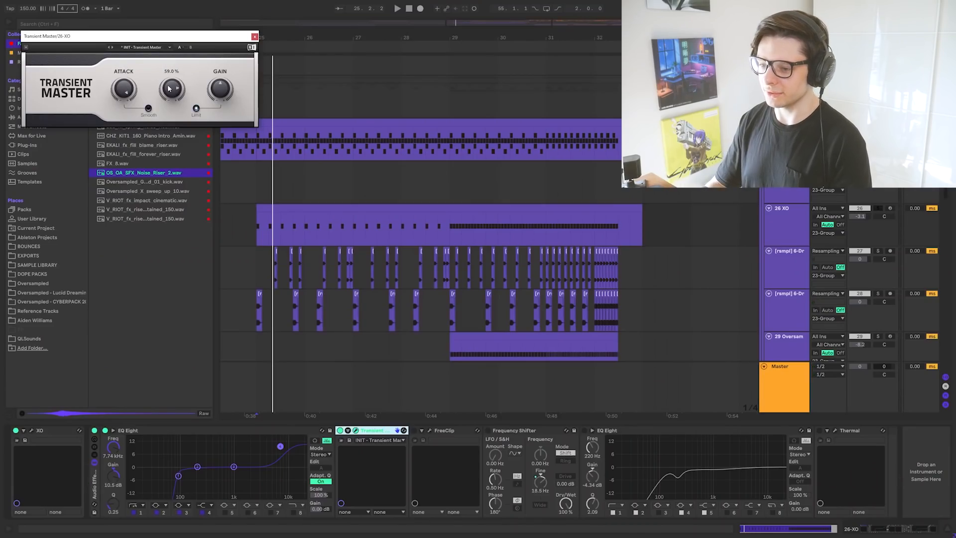
pyautogui.click(254, 36)
pyautogui.click(430, 431)
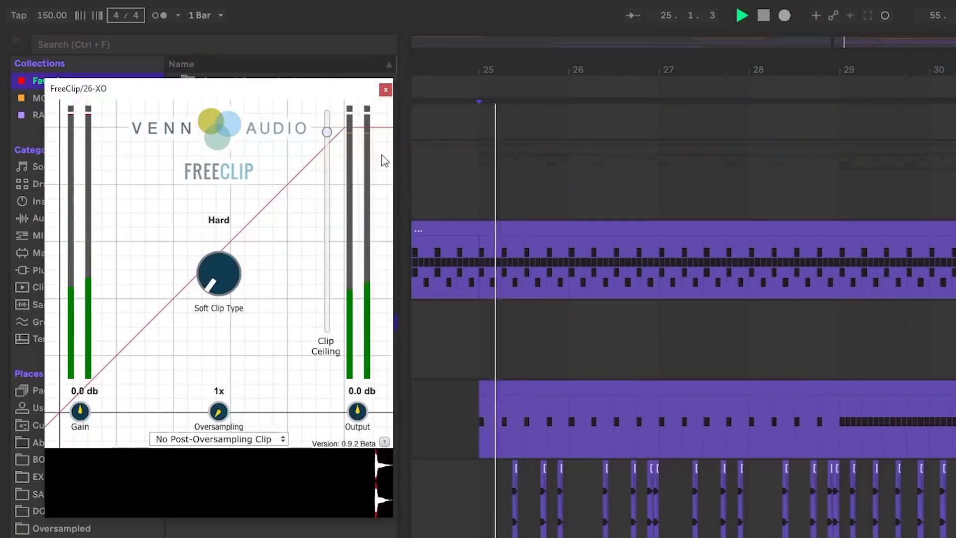
pyautogui.click(387, 90)
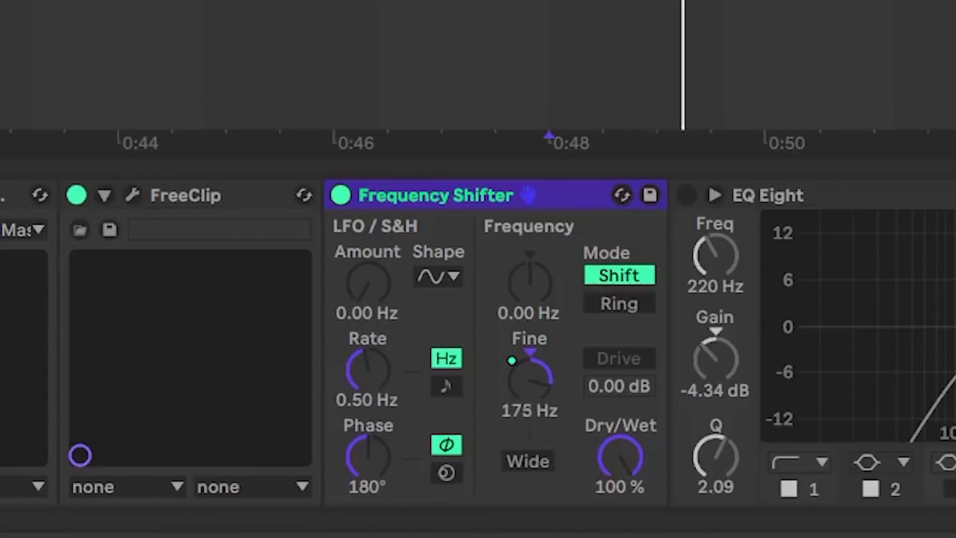
# - Switch on the second EQ Eight and Thermal in the 26 XO rack, play the clip and open Thermal's interface
pyautogui.click(874, 220)
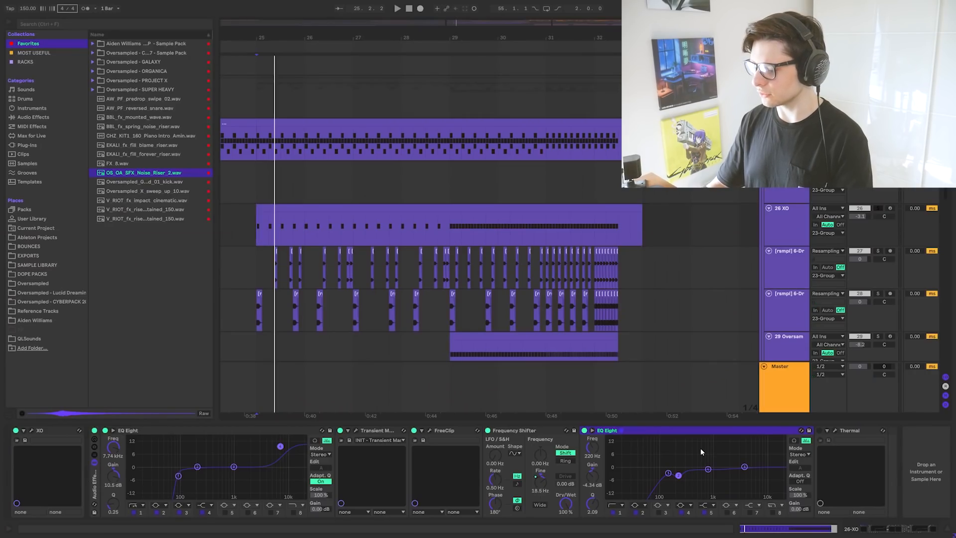
pyautogui.click(864, 432)
pyautogui.press('space')
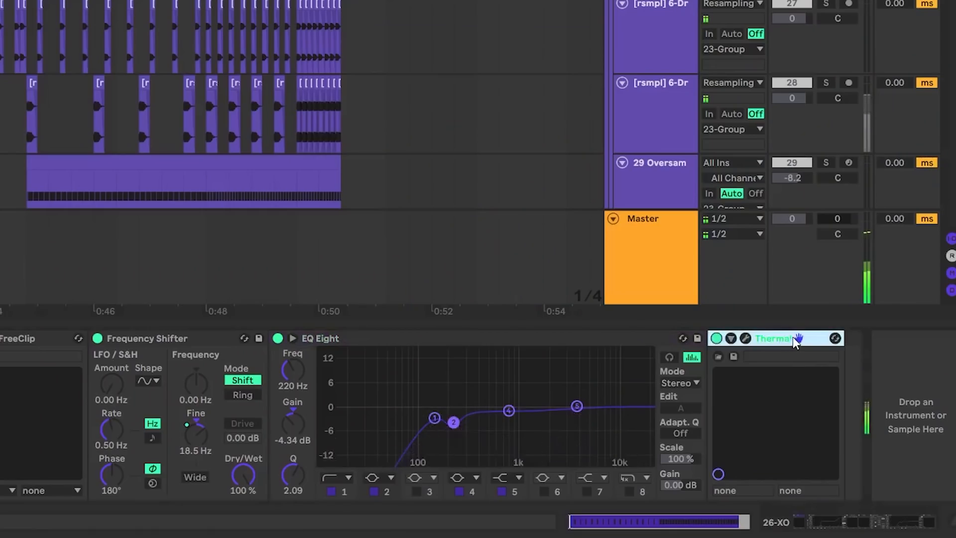
pyautogui.click(746, 339)
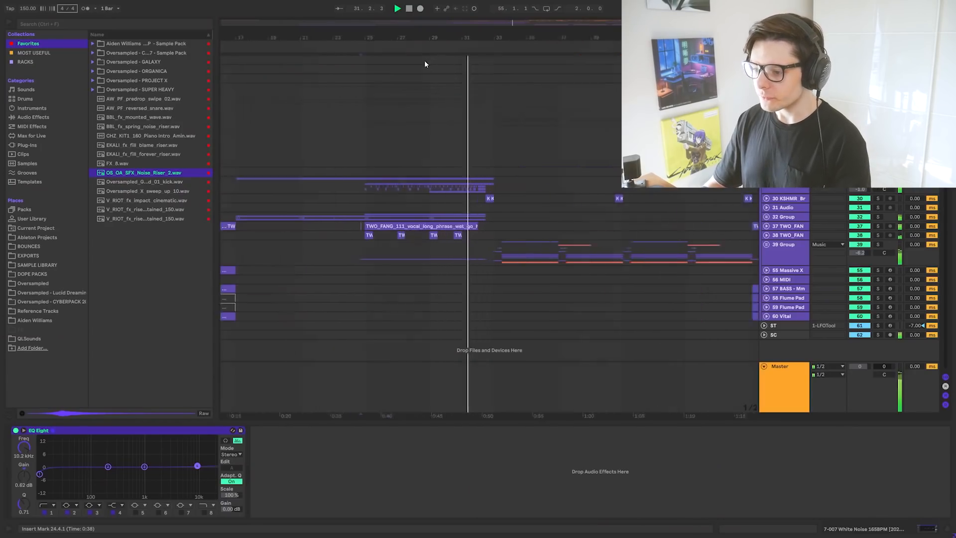
# - Play the build-up into the drop, then select and play the Audio clip spanning bars 53 to 55 on track 42
pyautogui.scroll(2, 425, 64)
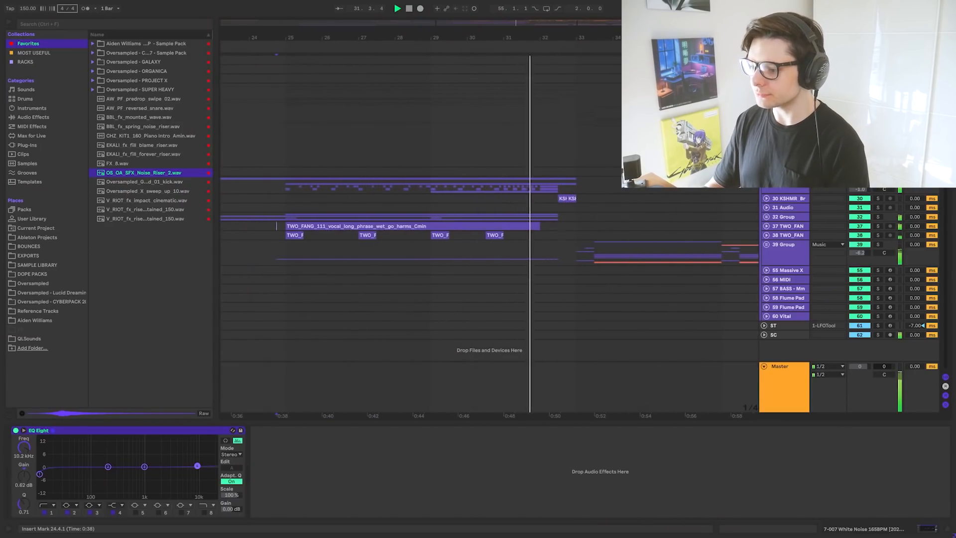
pyautogui.hscroll(2, 423, 61)
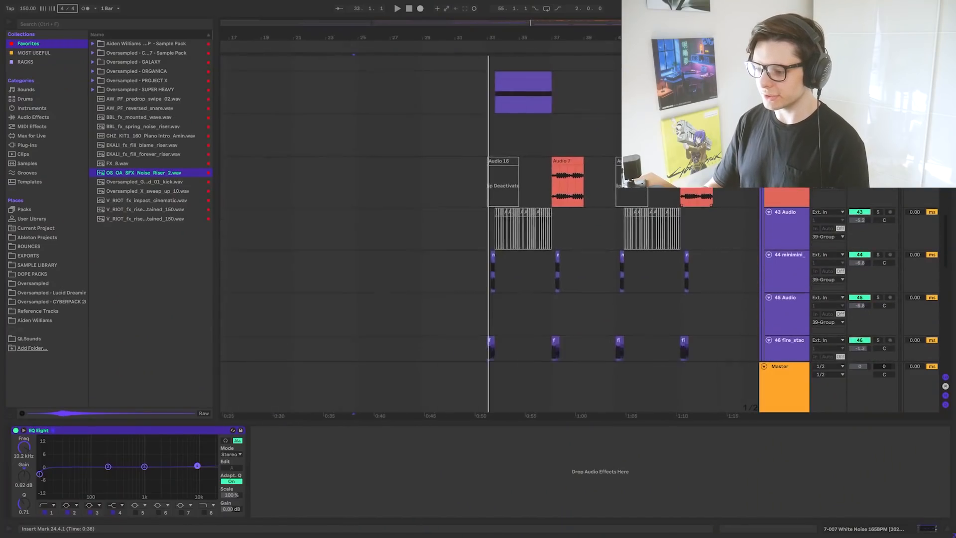
pyautogui.moveTo(514, 388); pyautogui.dragTo(458, 320)
pyautogui.click(415, 282)
pyautogui.press('space')
pyautogui.press('space')
pyautogui.moveTo(415, 282); pyautogui.dragTo(538, 180)
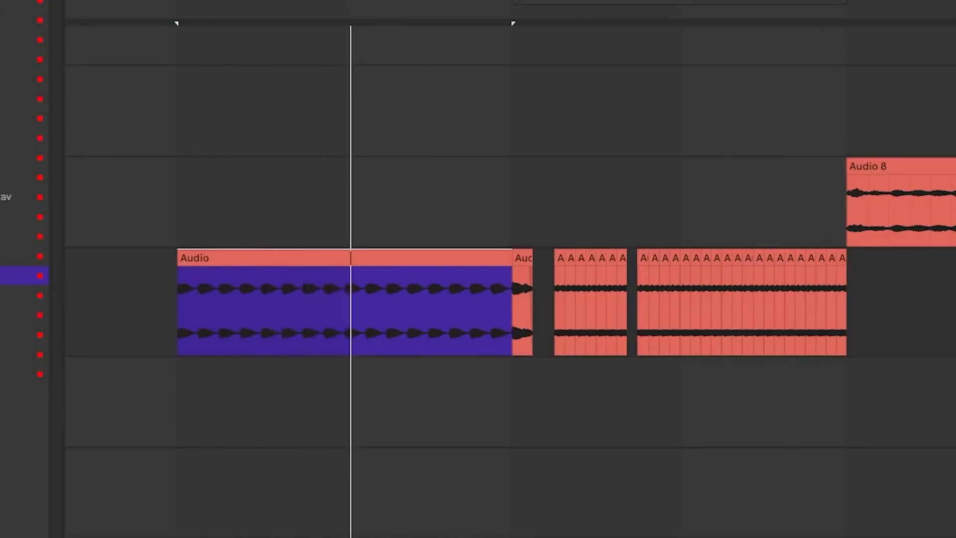
# - Switch on the Frequency Shifter and kHs Formant Filter on track 42 one after the other while playing the Audio clip from bar 53
pyautogui.click(517, 334)
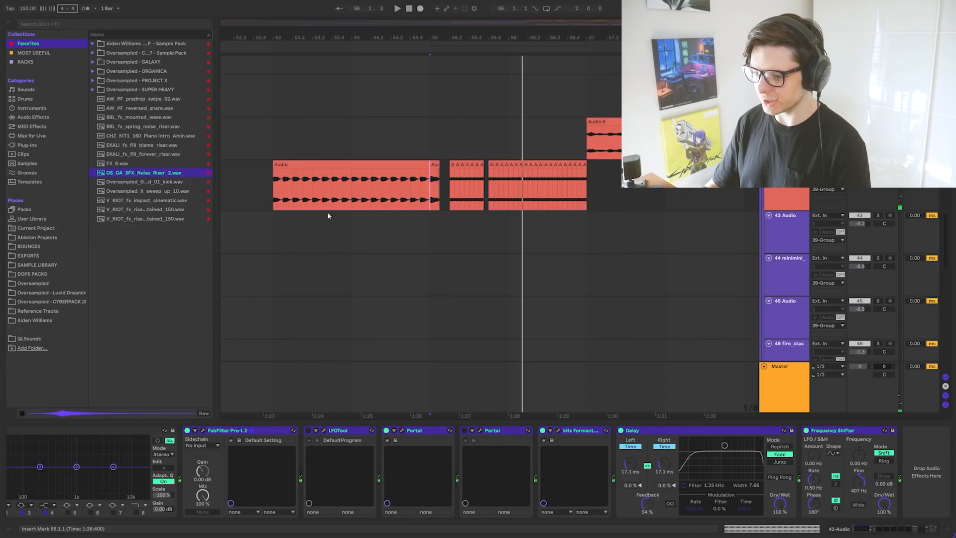
pyautogui.press('space')
pyautogui.click(848, 434)
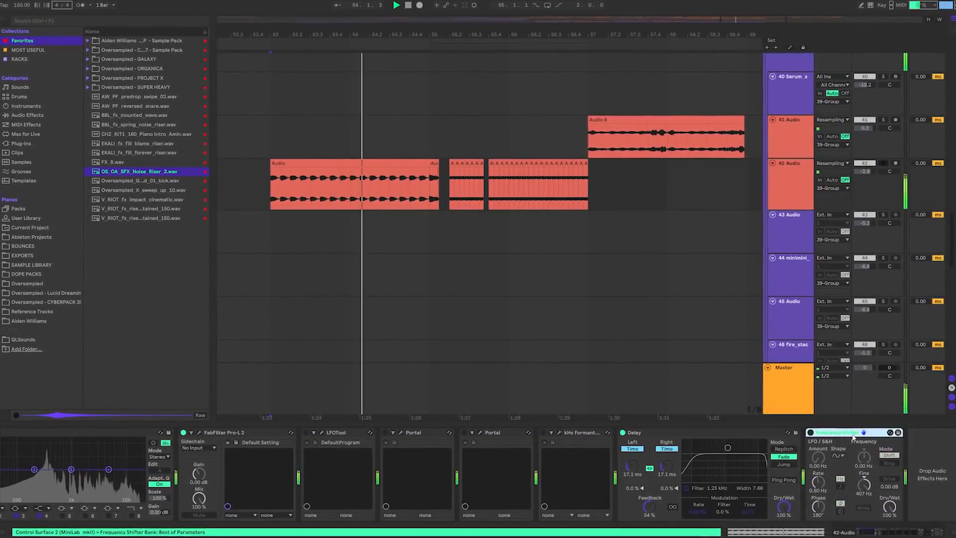
pyautogui.press('space')
pyautogui.click(592, 435)
pyautogui.press('0')
pyautogui.press('space')
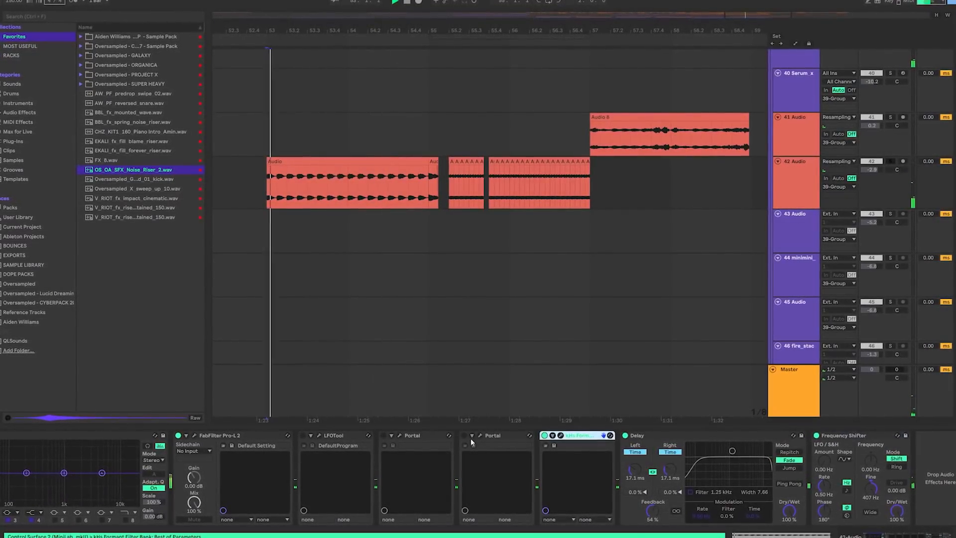
# - Switch on the first Portal on track 42 and toggle LFOTool, playing the clip from bar 53 to compare the sound
pyautogui.click(413, 437)
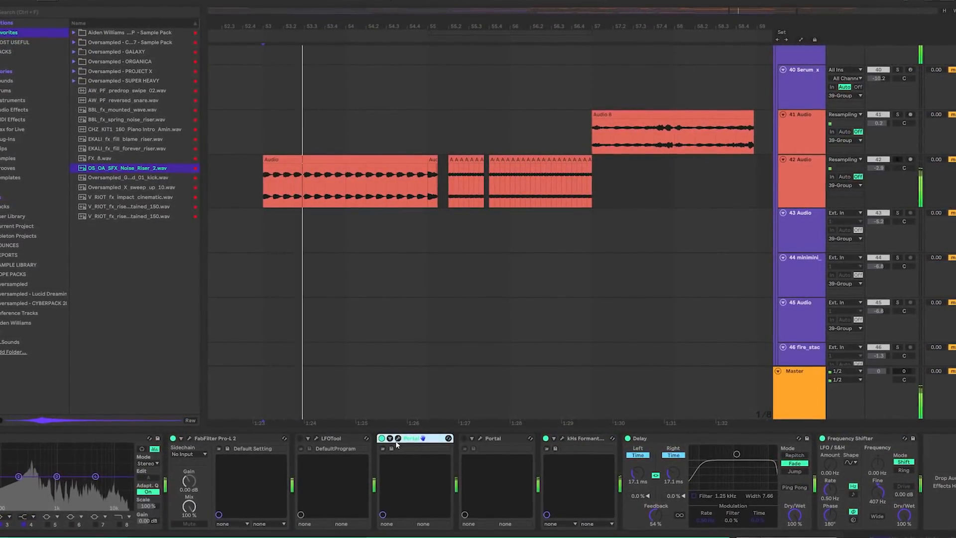
pyautogui.press('space')
pyautogui.press('0')
pyautogui.click(333, 441)
pyautogui.press('0')
pyautogui.press('space')
pyautogui.click(317, 439)
pyautogui.click(313, 442)
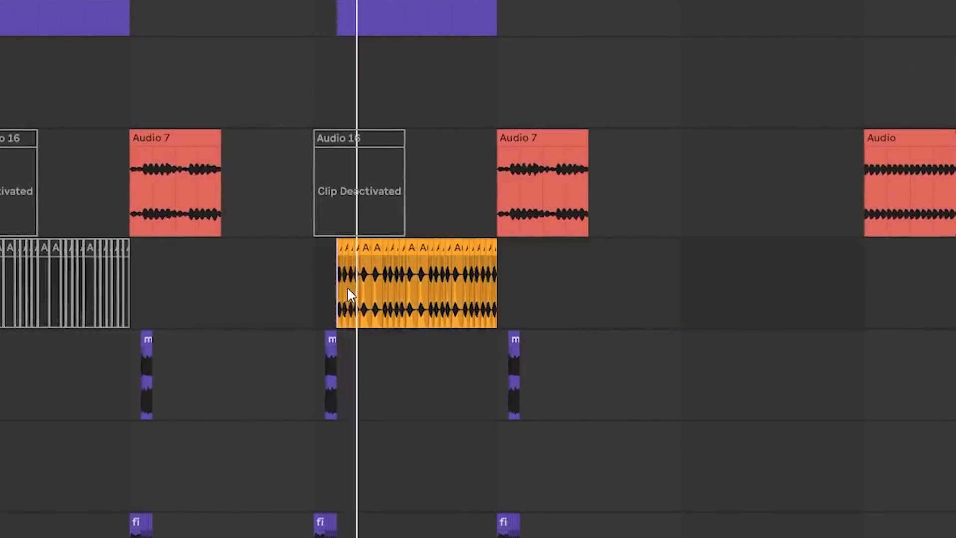
# - Select the second Serum clip at 41.3.1 on track 40, then play the Audio 8 clip on track 41
pyautogui.scroll(5, 348, 292)
pyautogui.scroll(-2, 364, 291)
pyautogui.scroll(-3, 375, 289)
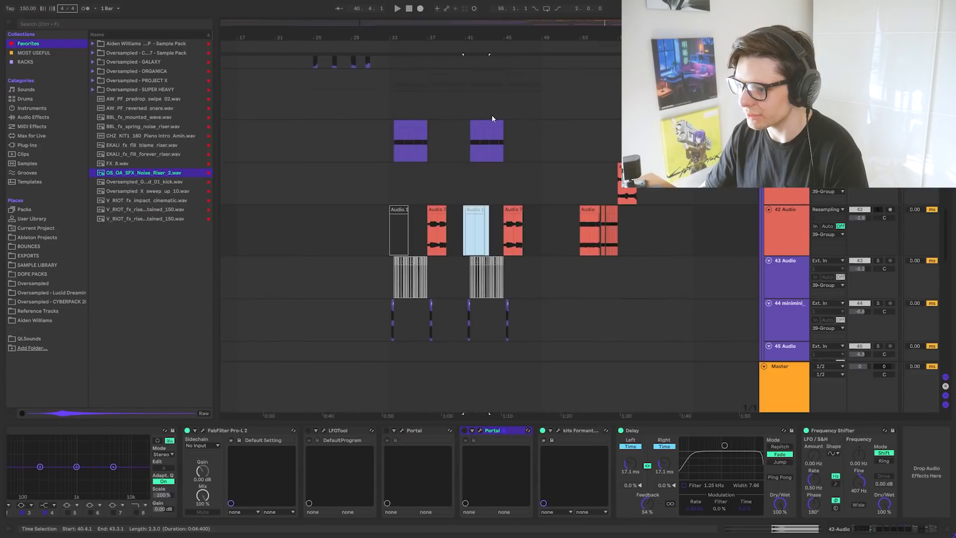
pyautogui.click(493, 121)
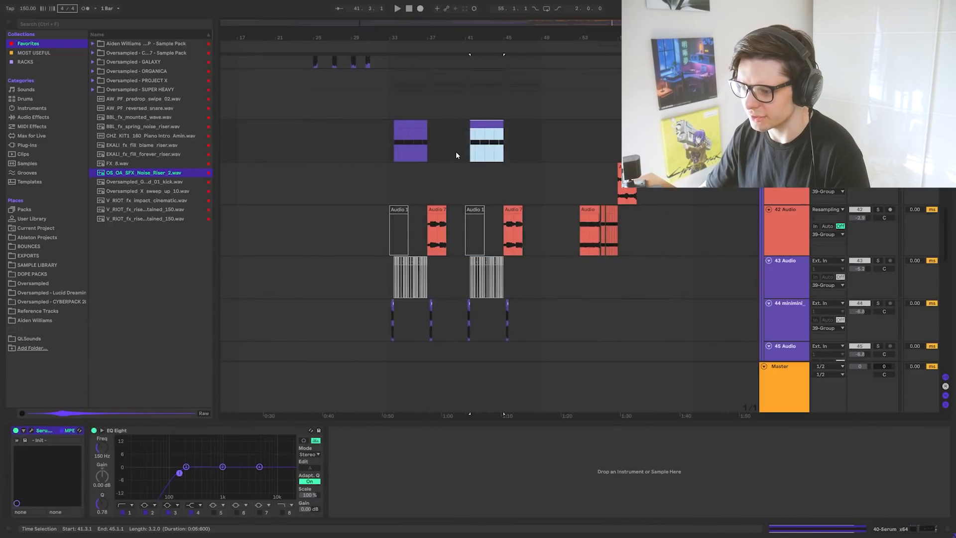
pyautogui.click(623, 169)
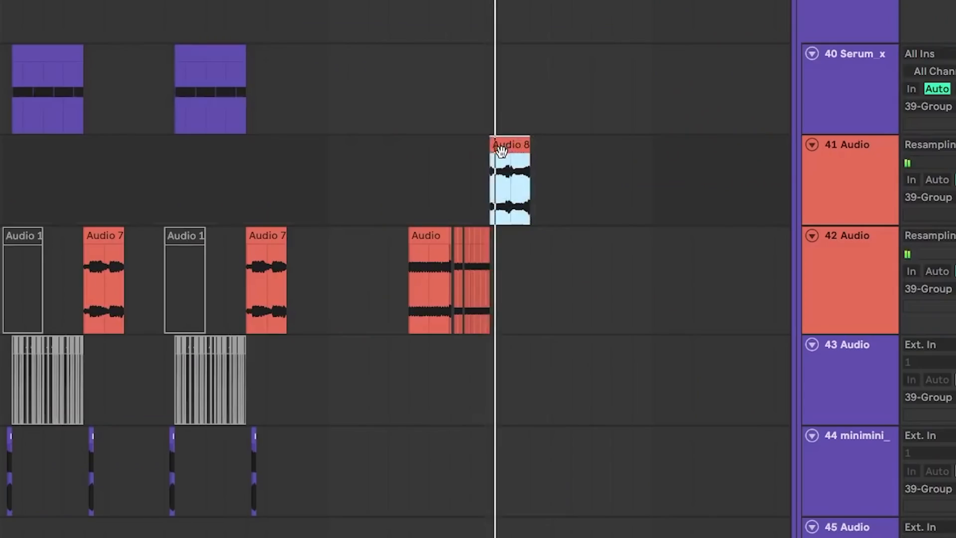
pyautogui.scroll(5, 280, 244)
pyautogui.scroll(-5, 226, 276)
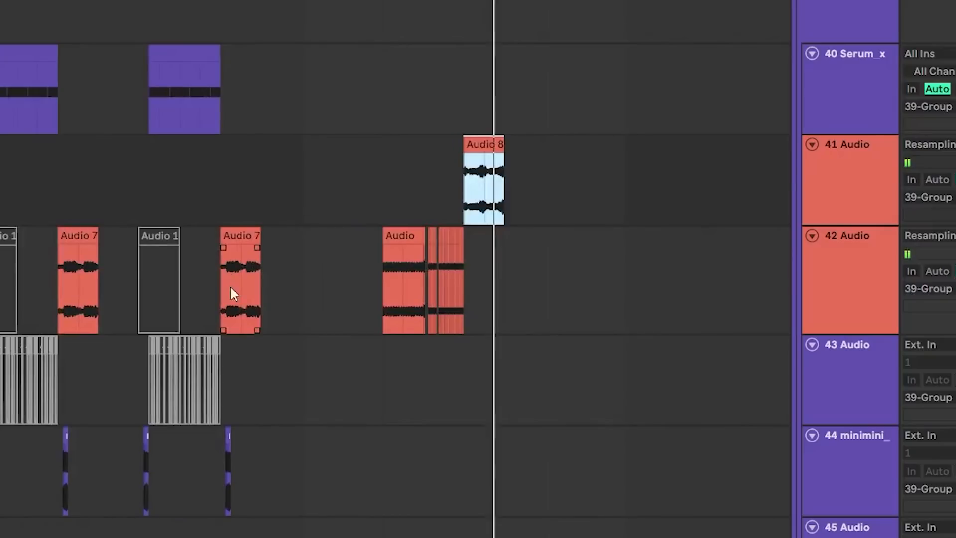
# - Play the two Audio 7 clips on track 42, then the Serum clip from 33.3.1 on track 40
pyautogui.click(235, 252)
pyautogui.press('space')
pyautogui.press('space')
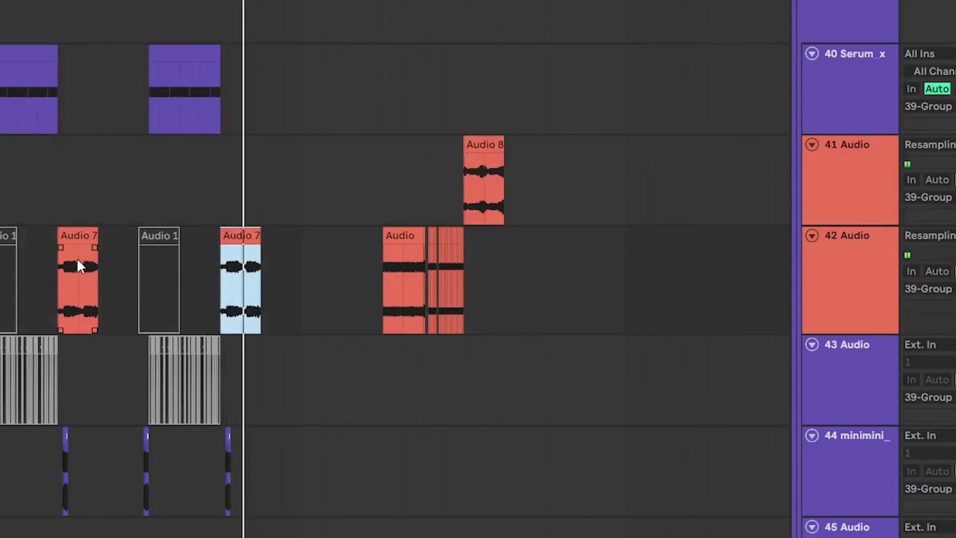
pyautogui.click(88, 240)
pyautogui.press('space')
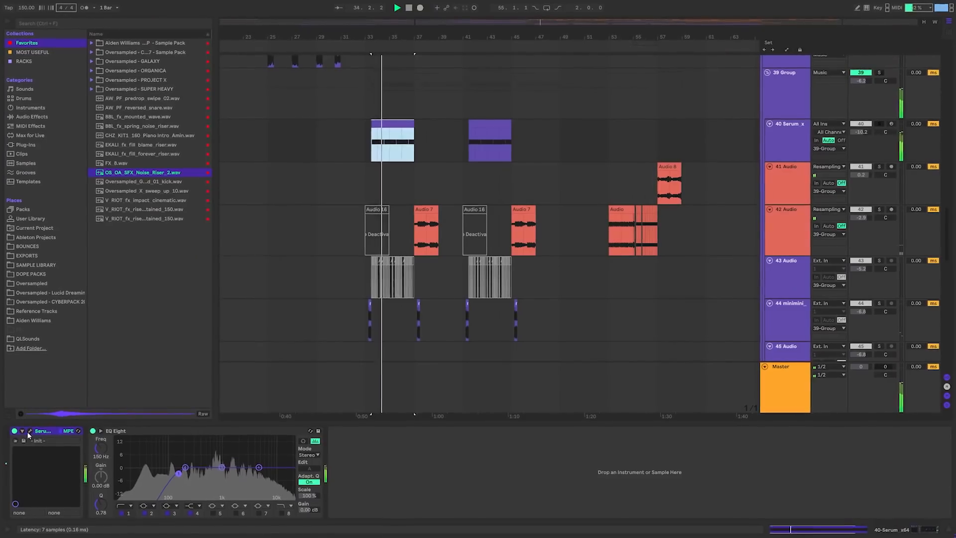
# - Inspect the Serum patch settings on track 40 while its clip plays, then close the synth
pyautogui.click(25, 433)
pyautogui.moveTo(292, 46); pyautogui.dragTo(503, 106)
pyautogui.press('space')
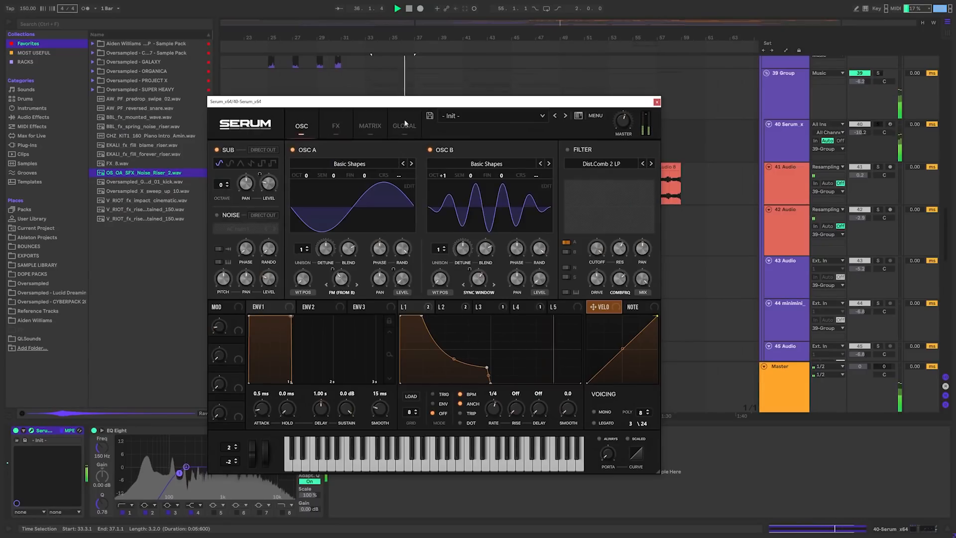
pyautogui.click(657, 102)
# - Play the Audio 5 clip on track 53 from 33.3.1
pyautogui.scroll(-10, 456, 213)
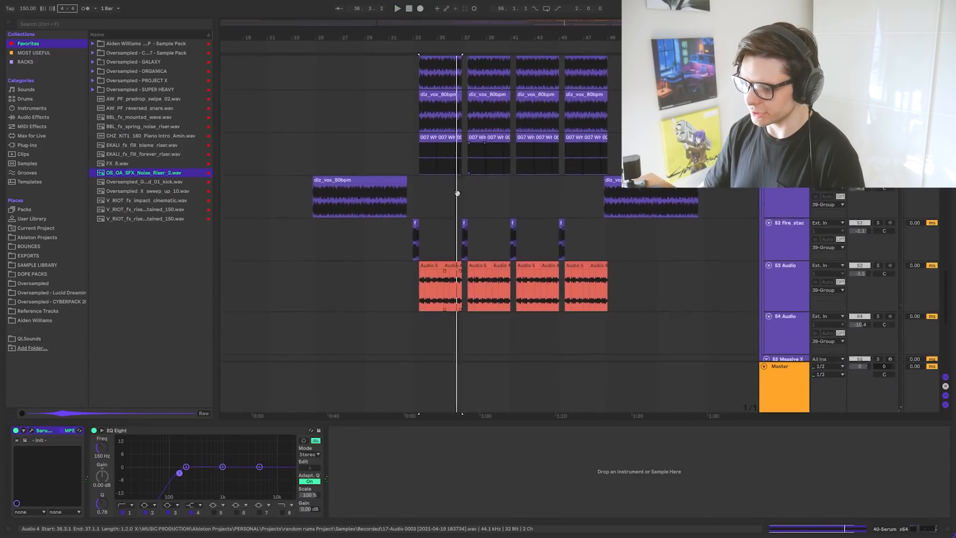
pyautogui.click(409, 176)
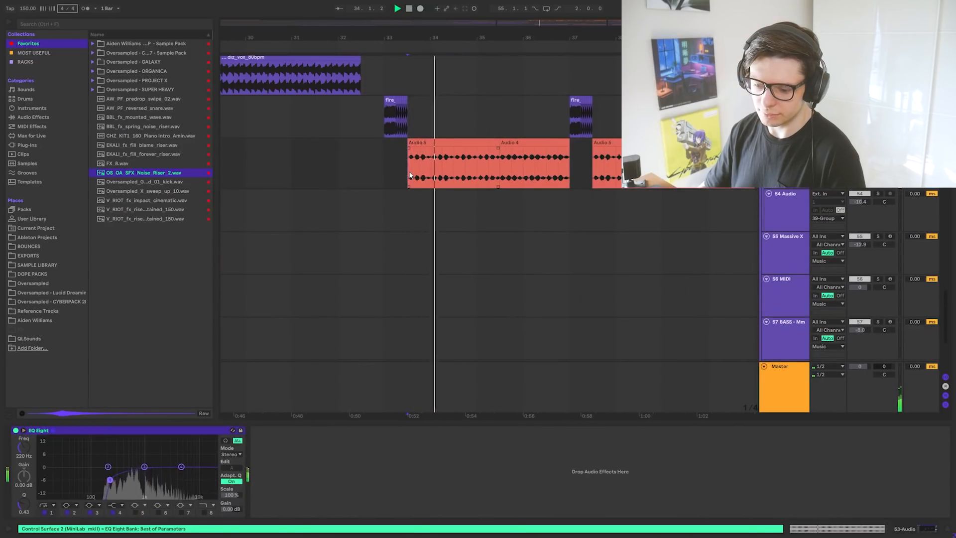
pyautogui.press('space')
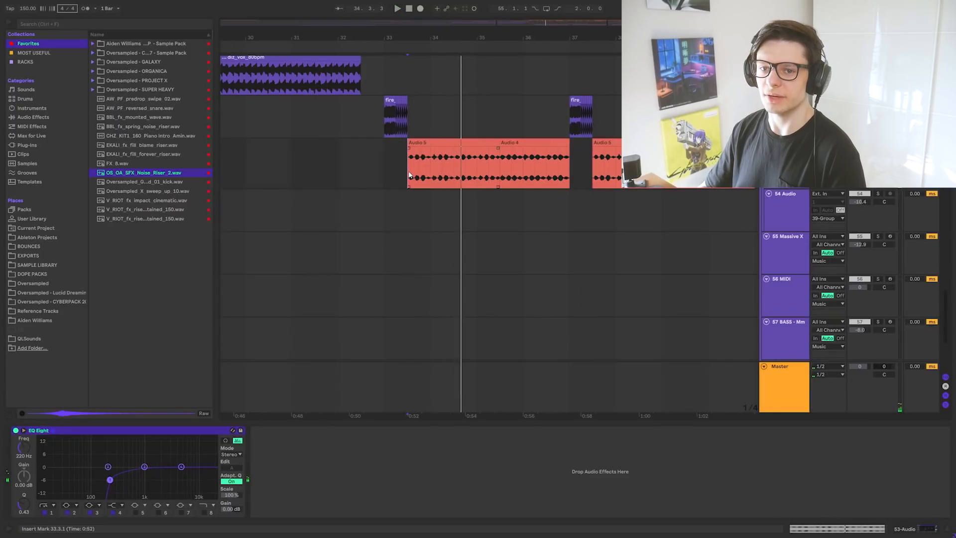
pyautogui.press('space')
# - Play the drop from just before the first Serum clip and review the layers of the 39 Group
pyautogui.moveTo(410, 176); pyautogui.dragTo(435, 352)
pyautogui.moveTo(451, 135); pyautogui.dragTo(455, 299)
pyautogui.moveTo(438, 189); pyautogui.dragTo(440, 331)
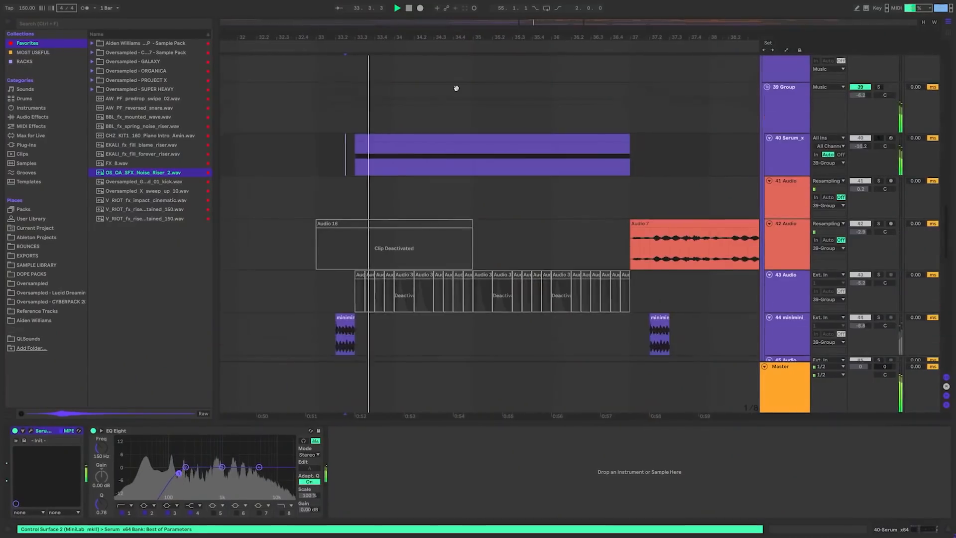
pyautogui.scroll(-3, 457, 88)
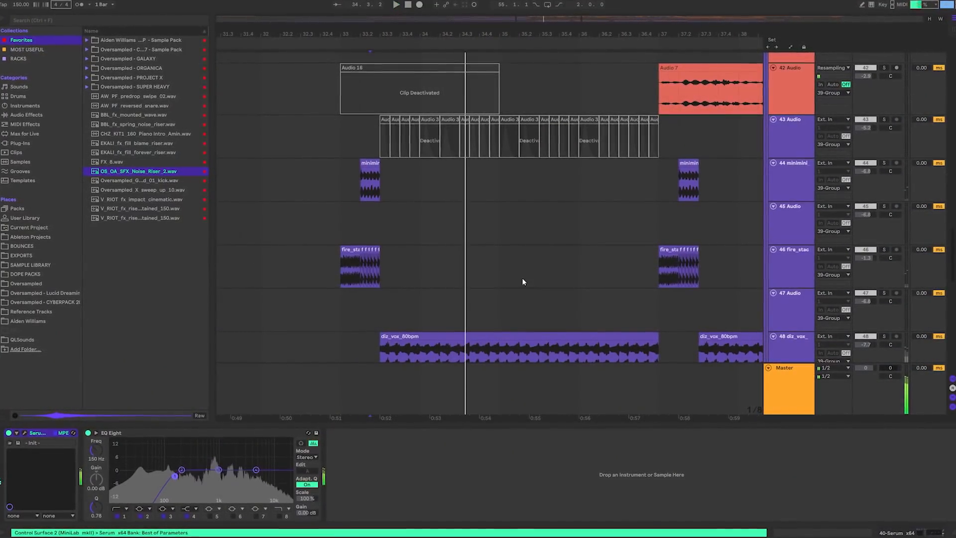
pyautogui.moveTo(500, 288); pyautogui.dragTo(482, 172)
pyautogui.scroll(3, 348, 230)
# - Locate the fire_stack_D sample in the SAMPLE LIBRARY and play its clip on track 52 from 33.1.1
pyautogui.moveTo(349, 229); pyautogui.dragTo(487, 208)
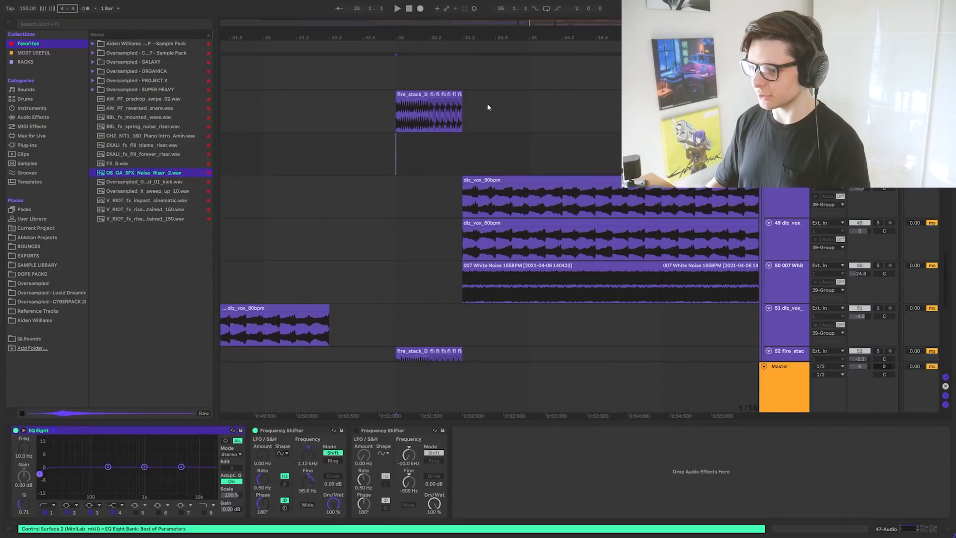
pyautogui.scroll(-2, 850, 203)
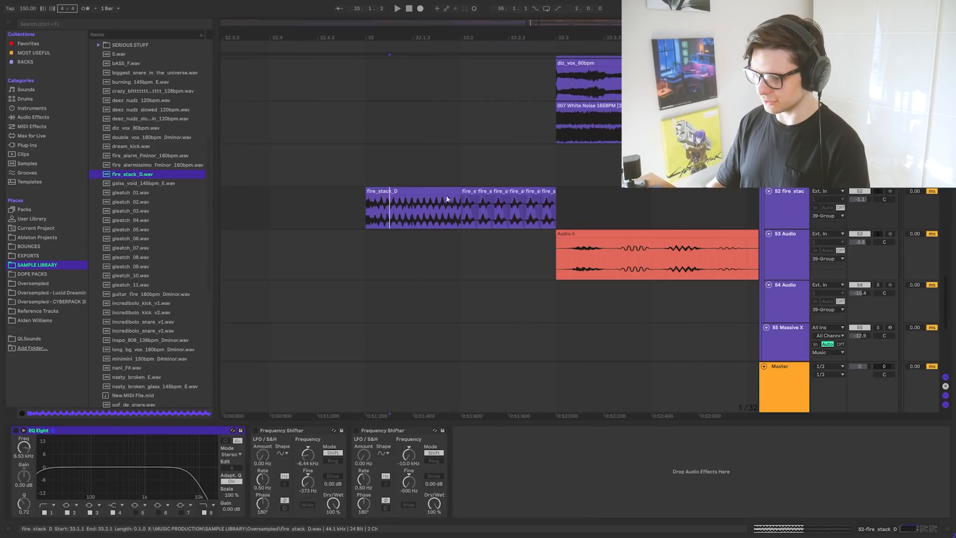
pyautogui.press('space')
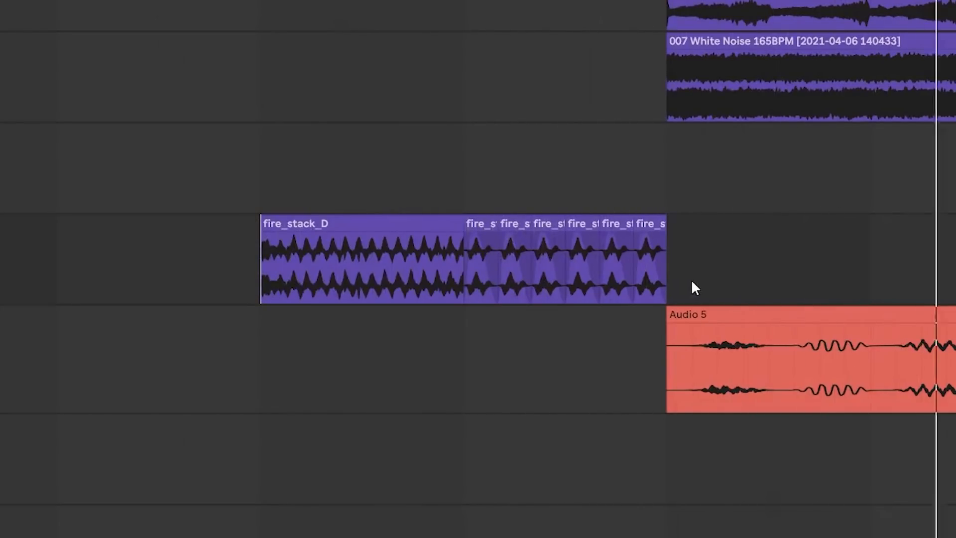
pyautogui.press('space')
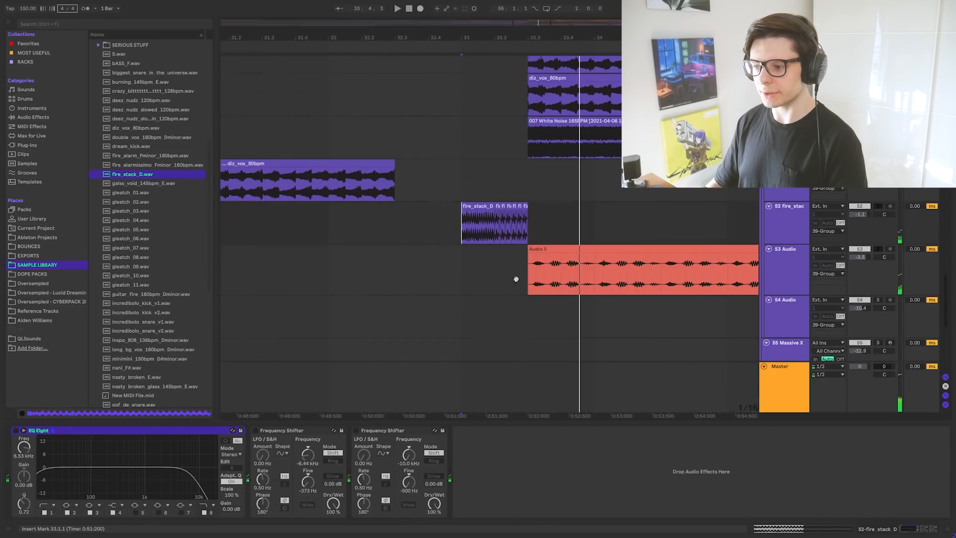
# - Play the fire_stack_D clip on track 46 from 33.1.1
pyautogui.scroll(5, 511, 249)
pyautogui.scroll(5, 458, 234)
pyautogui.click(391, 193)
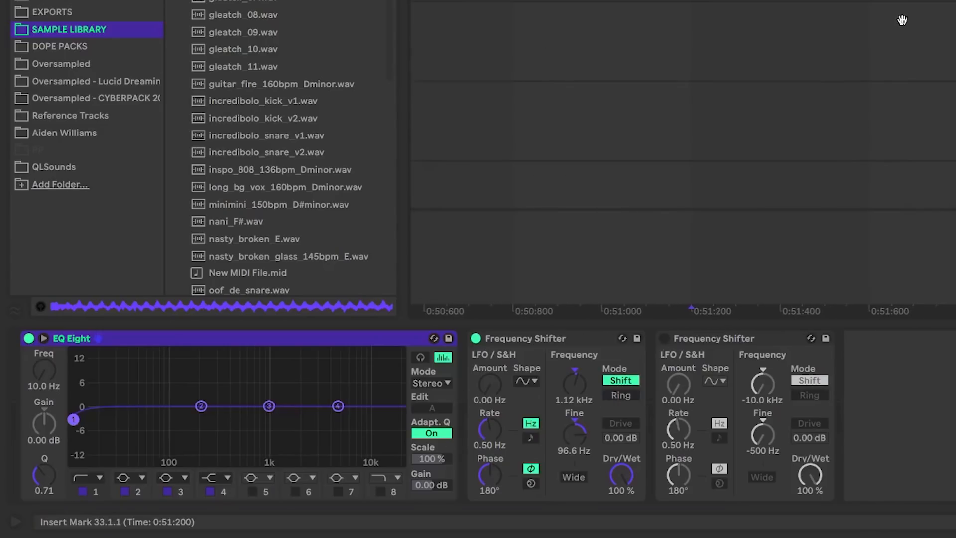
pyautogui.press('space')
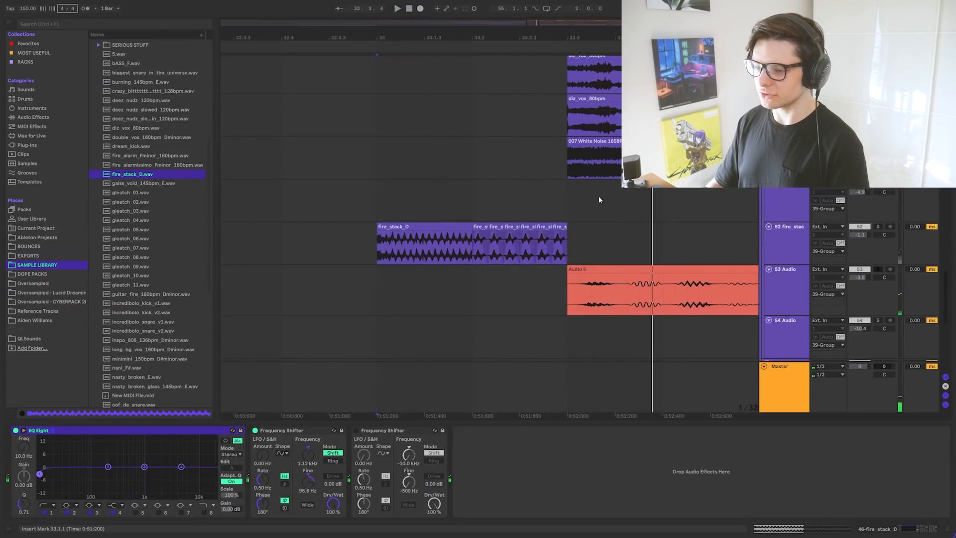
# - Toggle the Frequency Shifter on track 44 and play the minimini_150bpm_D#minor clip
pyautogui.scroll(4, 599, 200)
pyautogui.press('space')
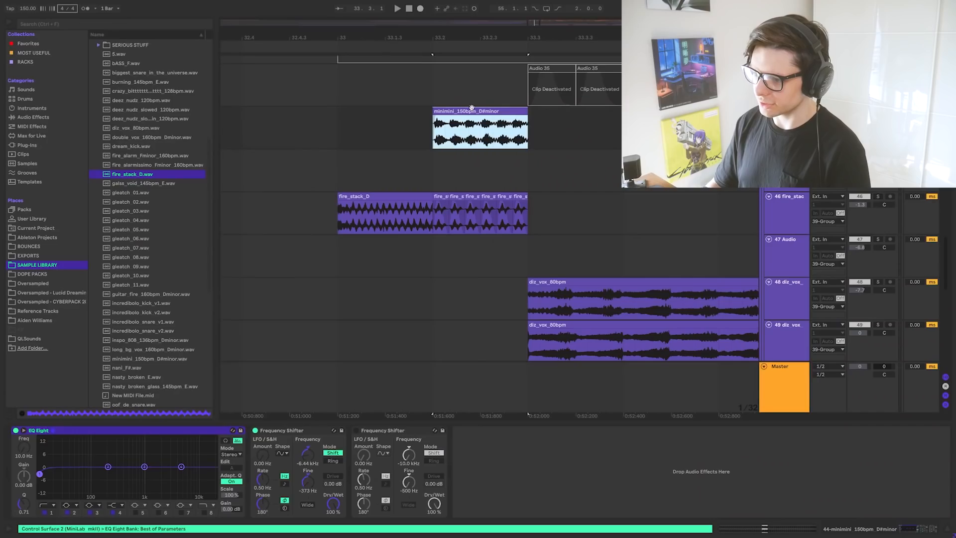
pyautogui.click(301, 431)
pyautogui.press('0')
pyautogui.press('space')
pyautogui.press('space')
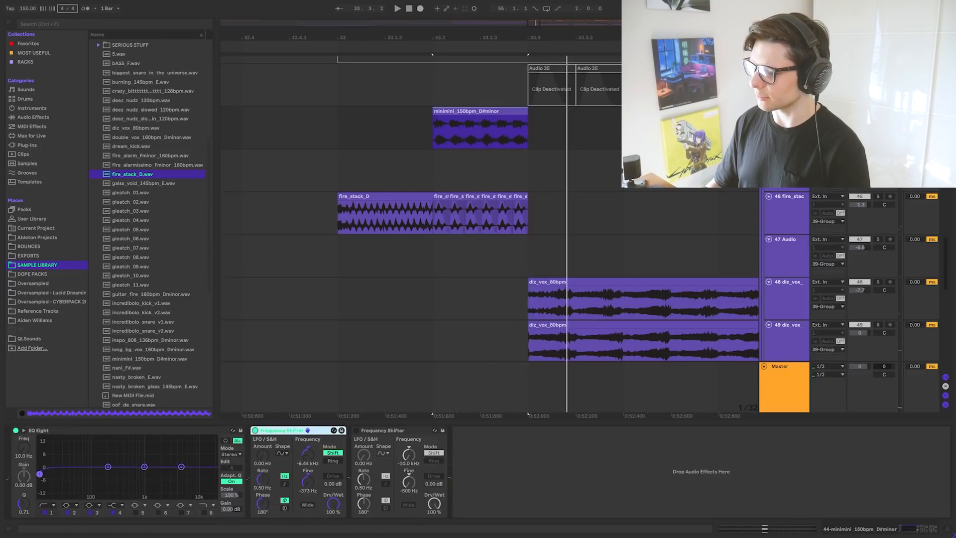
# - Play the stacked minimini and fire_stack_D layers together from 33.1.1, and review the white noise clip on track 7
pyautogui.scroll(-5, 890, 199)
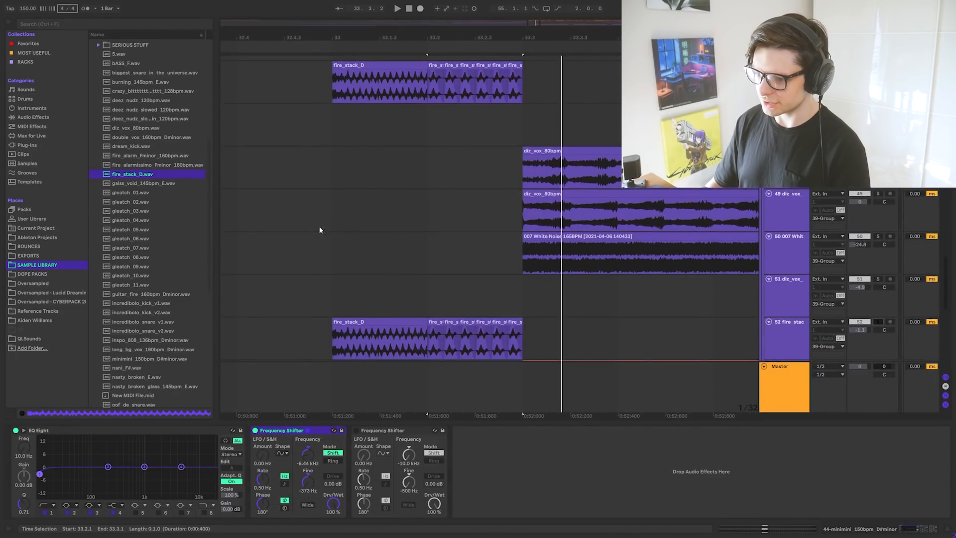
pyautogui.click(345, 214)
pyautogui.press('space')
pyautogui.scroll(8, 498, 213)
pyautogui.press('space')
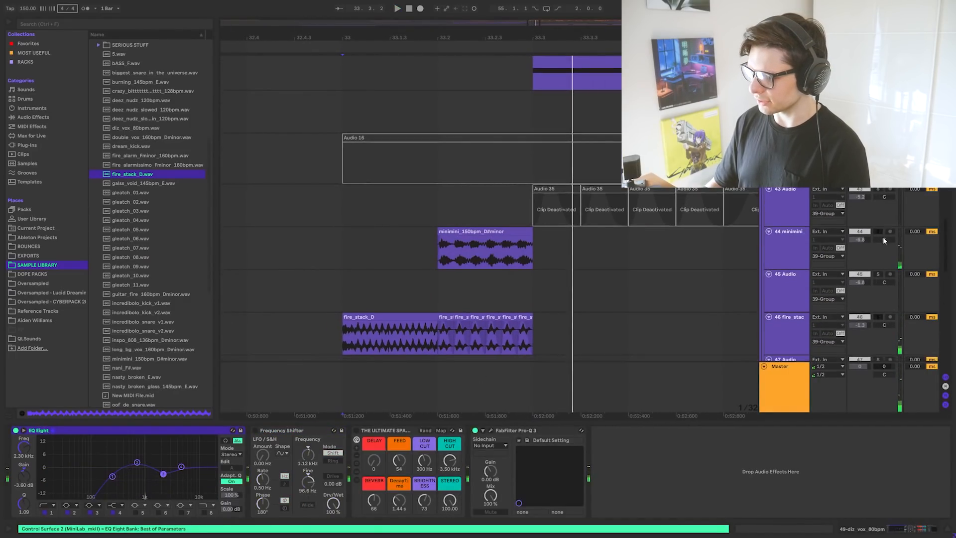
pyautogui.click(412, 255)
pyautogui.press('space')
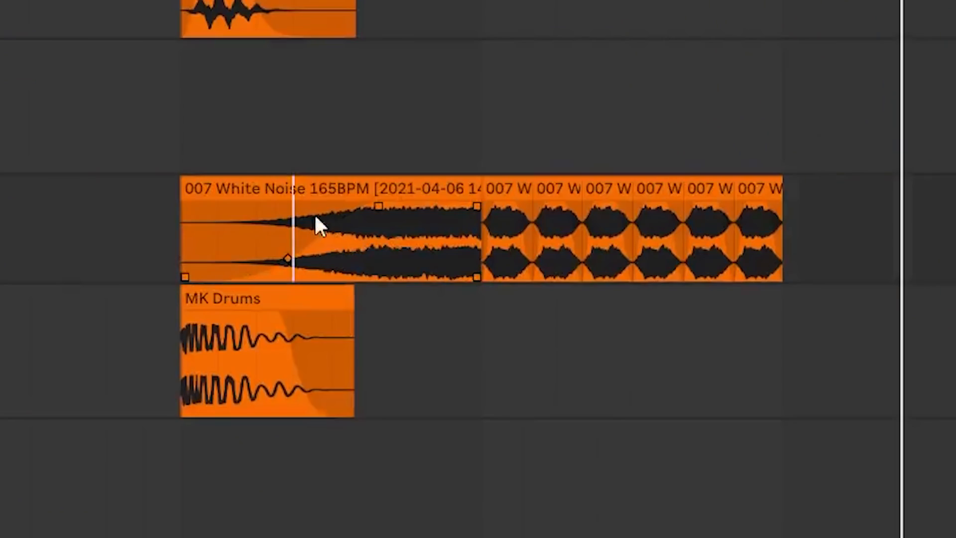
pyautogui.click(319, 226)
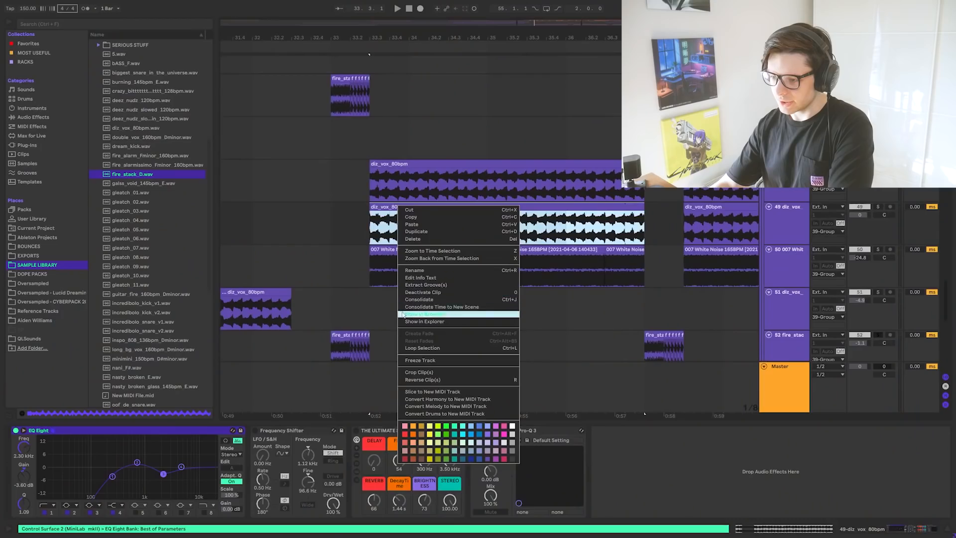
# - Locate the source sample of the diz_vox_80bpm clip on track 49 in the SAMPLE LIBRARY
pyautogui.click(329, 240)
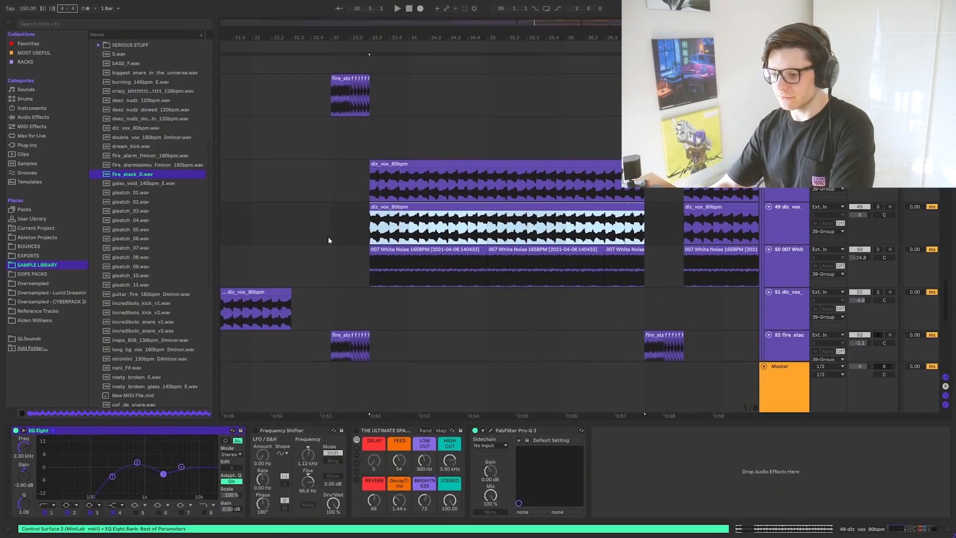
pyautogui.rightClick(386, 209)
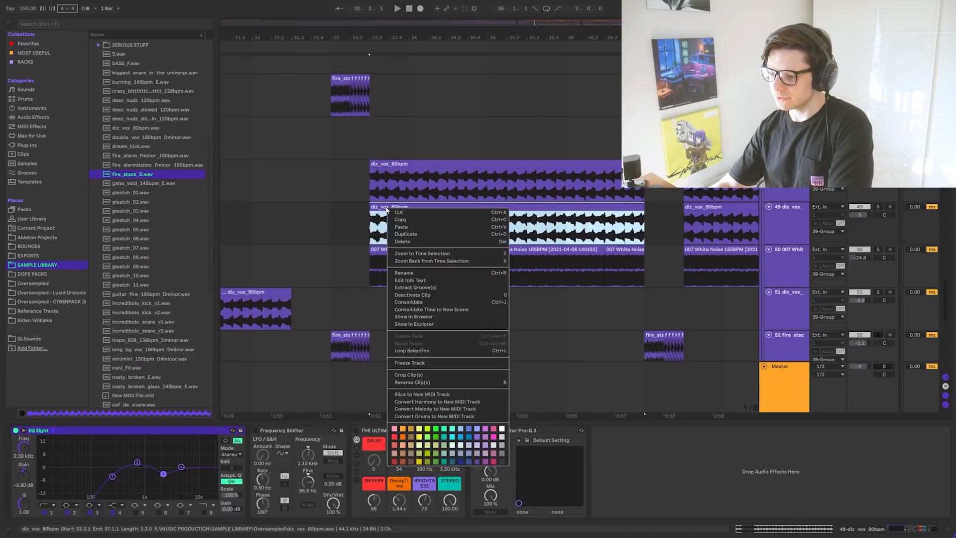
pyautogui.click(426, 322)
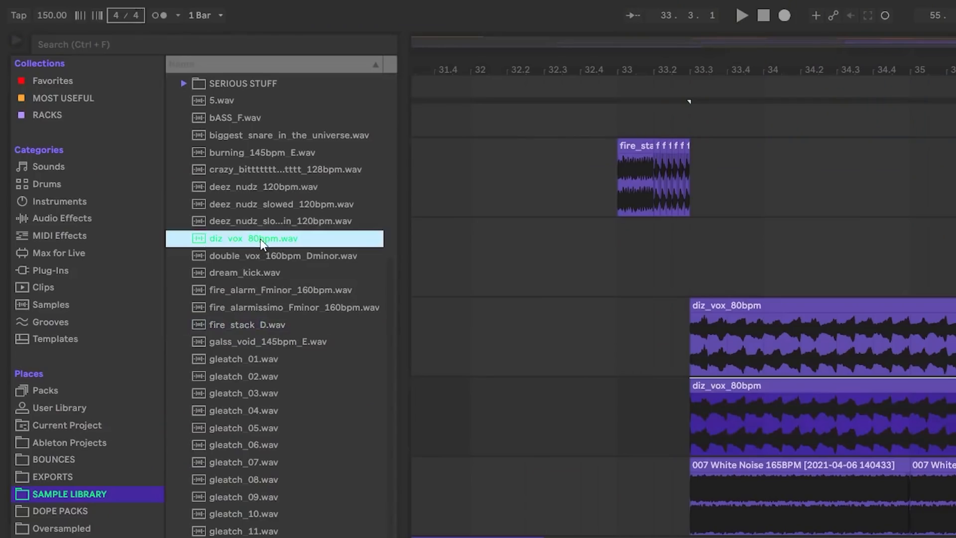
# - Play the diz_vox_80bpm clips on tracks 48 and 49, toggling the solos of track 48 and white noise track 50
pyautogui.scroll(-5, 633, 416)
pyautogui.moveTo(463, 234); pyautogui.dragTo(683, 40)
pyautogui.moveTo(412, 274); pyautogui.dragTo(447, 365)
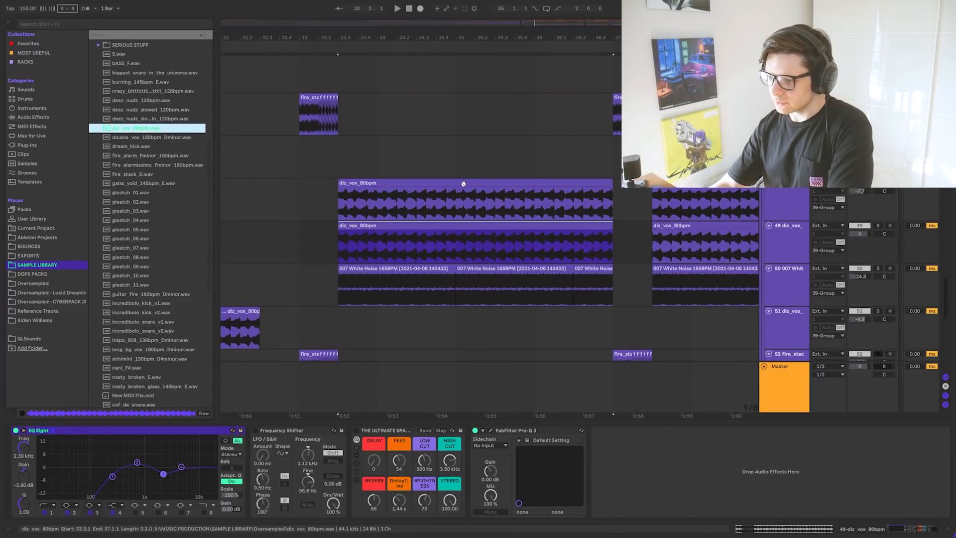
pyautogui.click(463, 183)
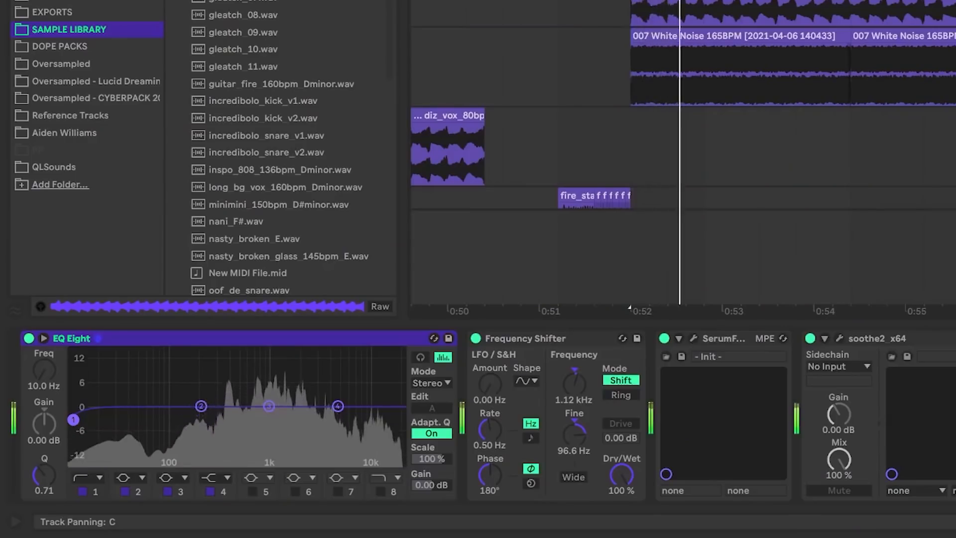
pyautogui.click(301, 431)
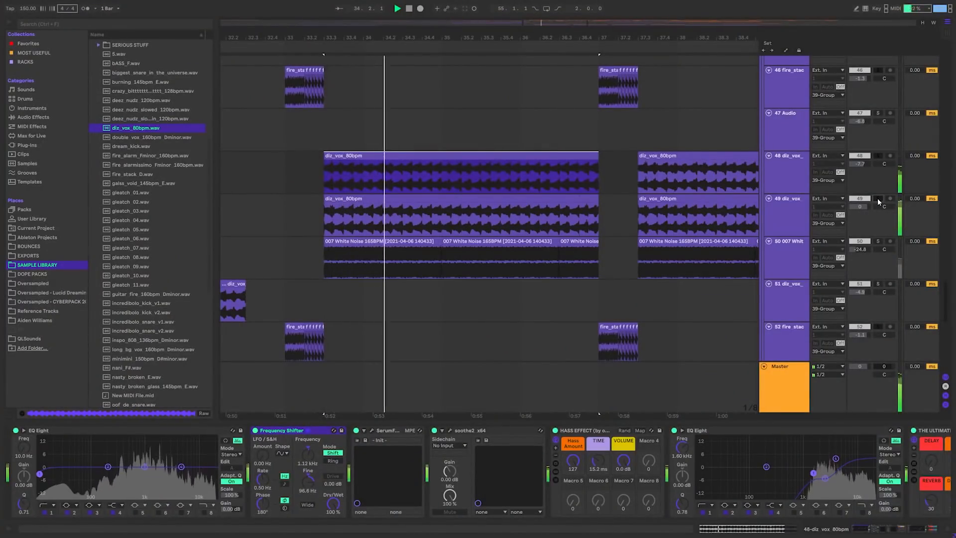
pyautogui.click(878, 154)
pyautogui.click(879, 242)
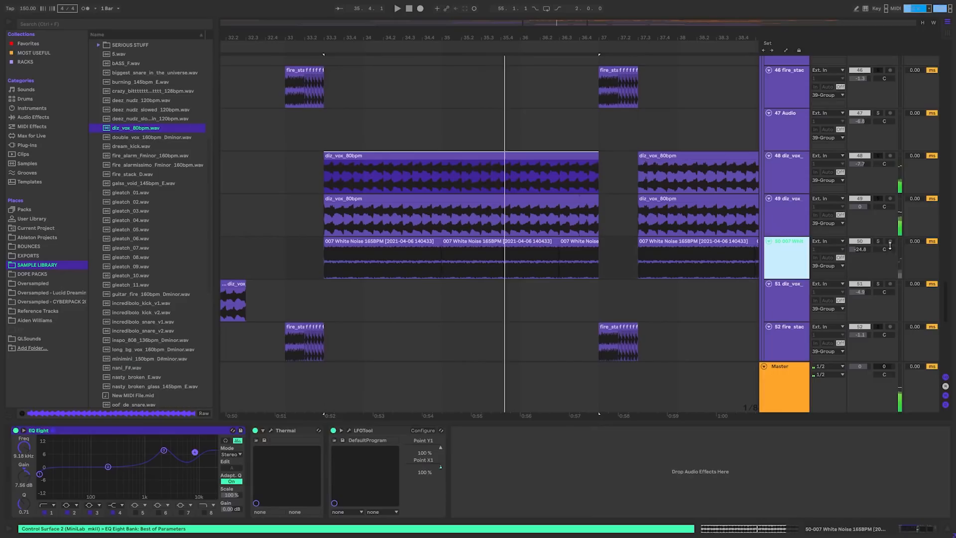
pyautogui.press('space')
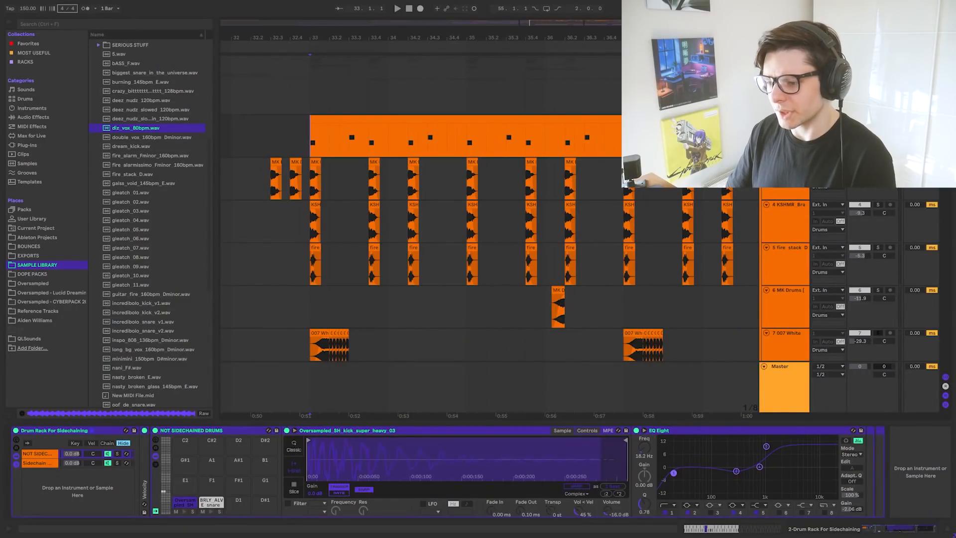
# - Solo the MK Drums track 3 and play it from 33.1.1
pyautogui.click(874, 163)
pyautogui.press('space')
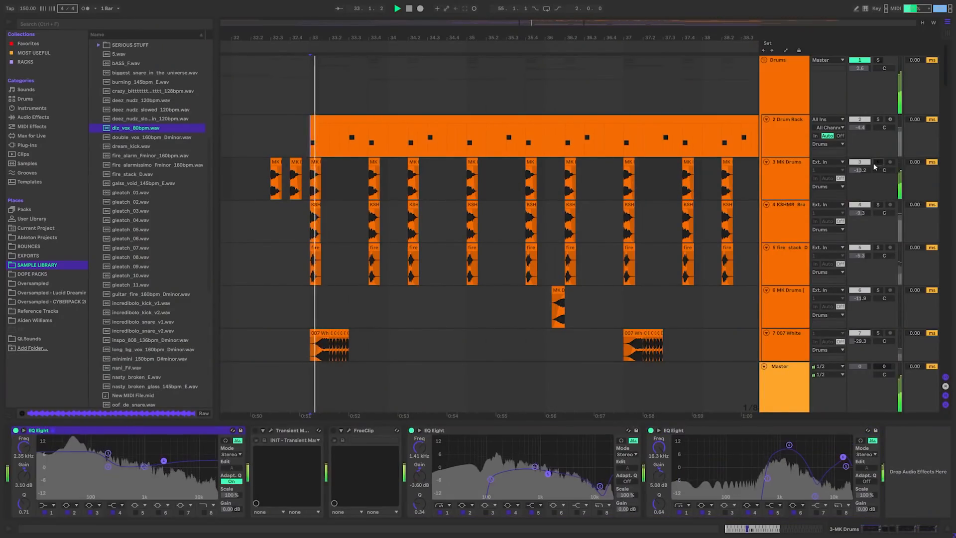
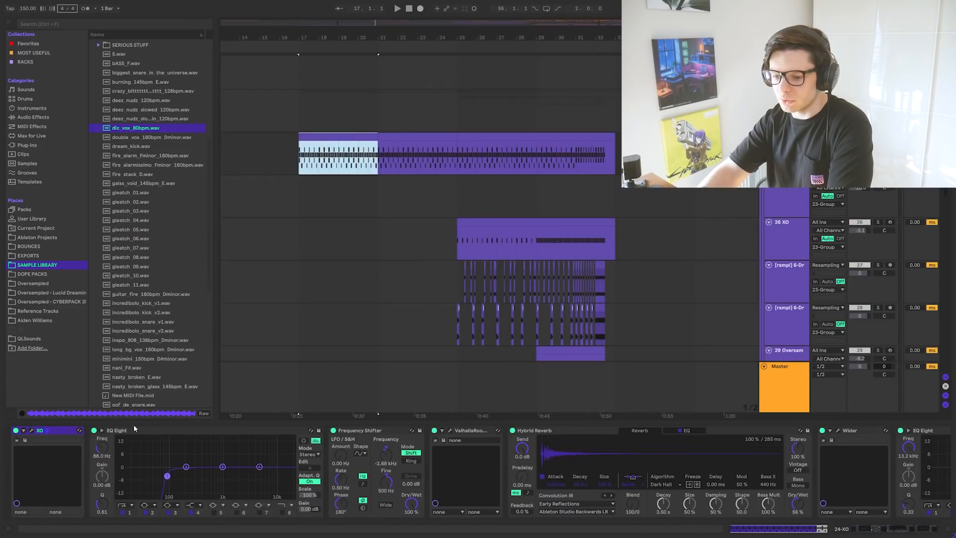
# - Bypass all effects after XO on track 24, from EQ Eight through LFOTool, and play its clip from 17.1.1
pyautogui.doubleClick(157, 428)
pyautogui.click(157, 429)
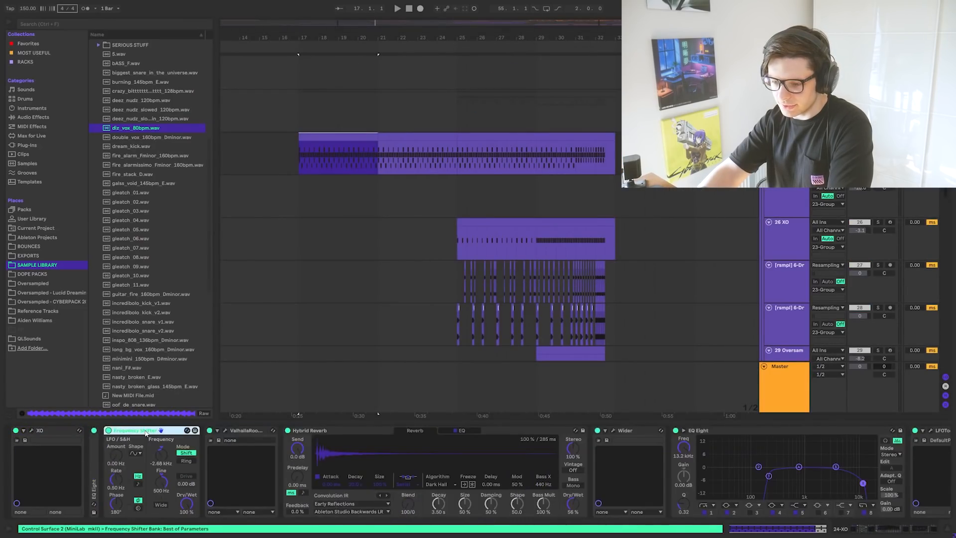
pyautogui.doubleClick(96, 448)
pyautogui.hscroll(5, 842, 451)
pyautogui.keyDown('shift'); pyautogui.click(815, 431); pyautogui.keyUp('shift')
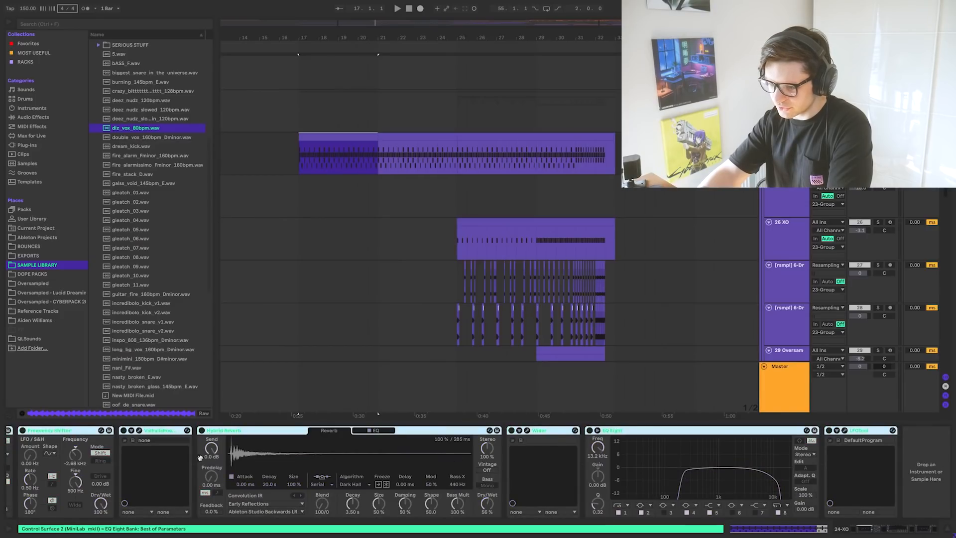
pyautogui.click(331, 139)
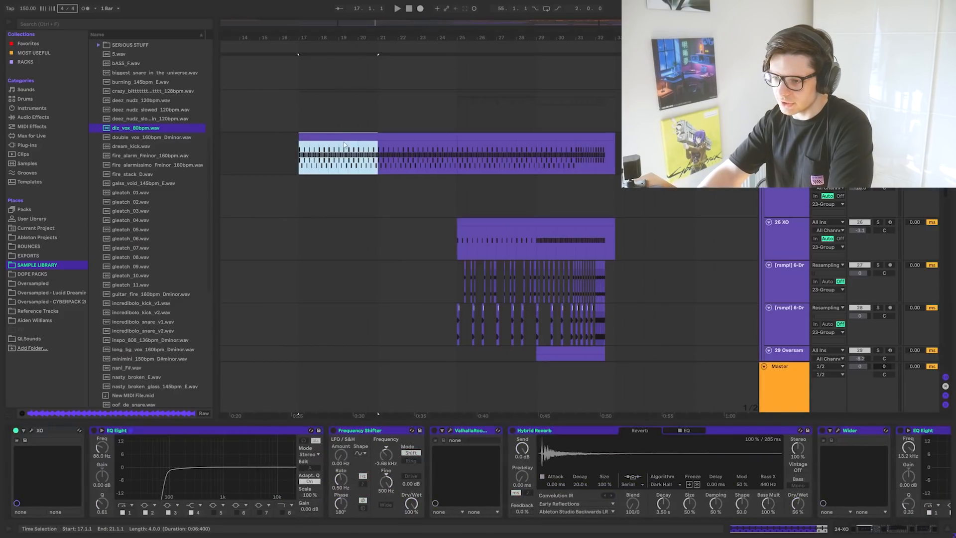
pyautogui.press('space')
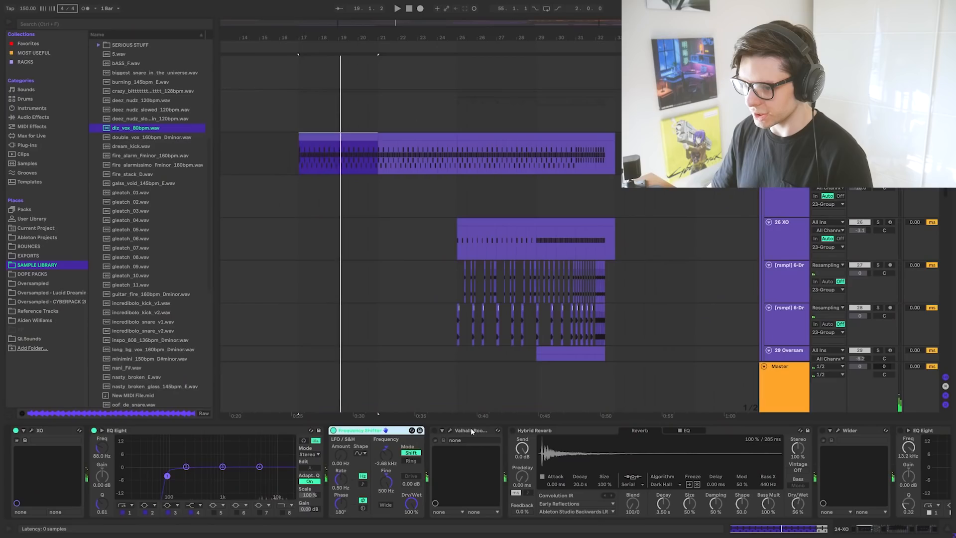
# - Enable ValhallaRoom on track 24, inspect its reverb settings, and close its window
pyautogui.click(455, 432)
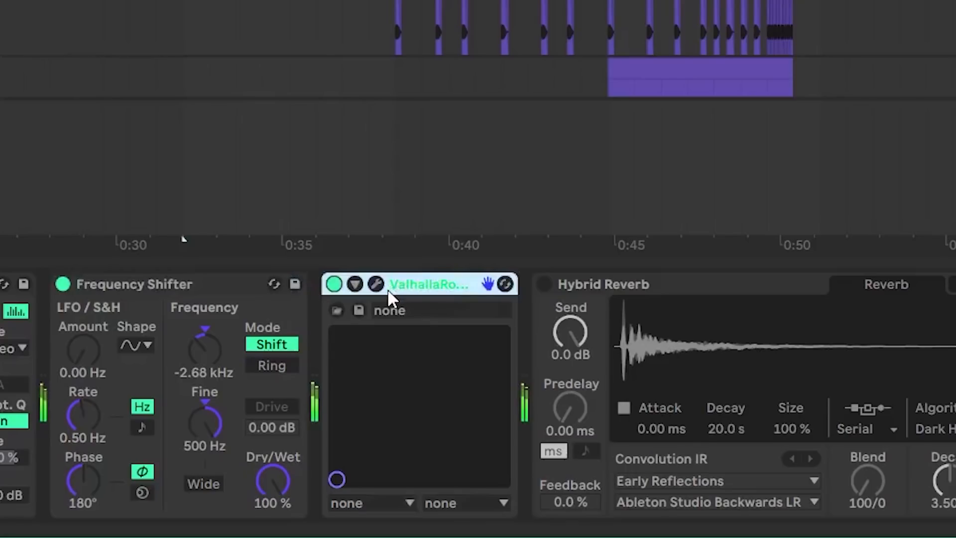
pyautogui.click(376, 284)
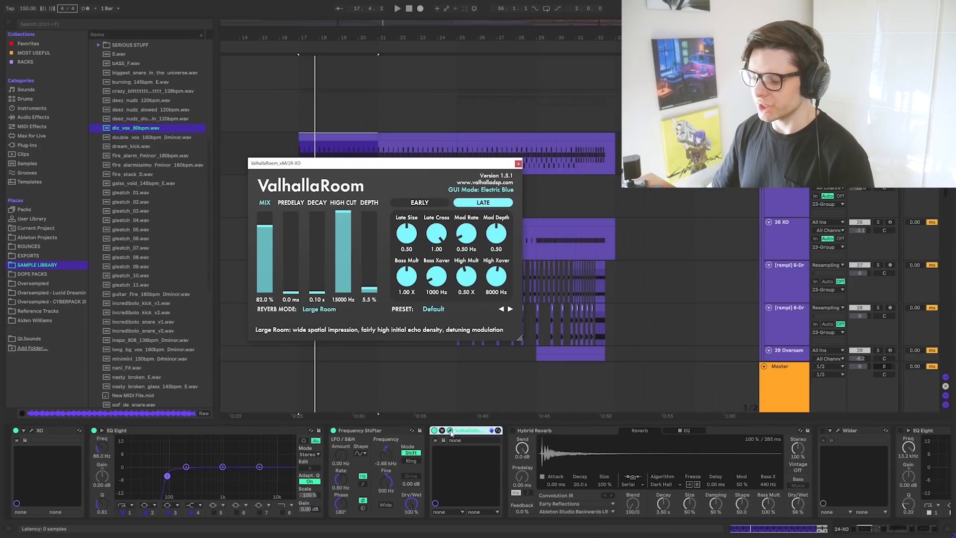
pyautogui.click(451, 432)
# - Re-enable Hybrid Reverb, Wider, the second EQ Eight and LFOTool on track 24 one by one during playback
pyautogui.click(550, 432)
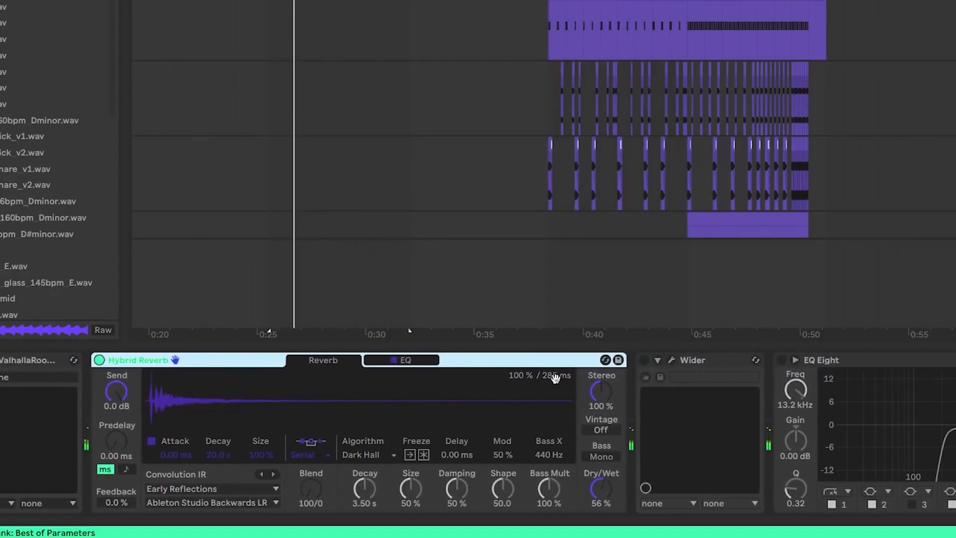
pyautogui.click(699, 364)
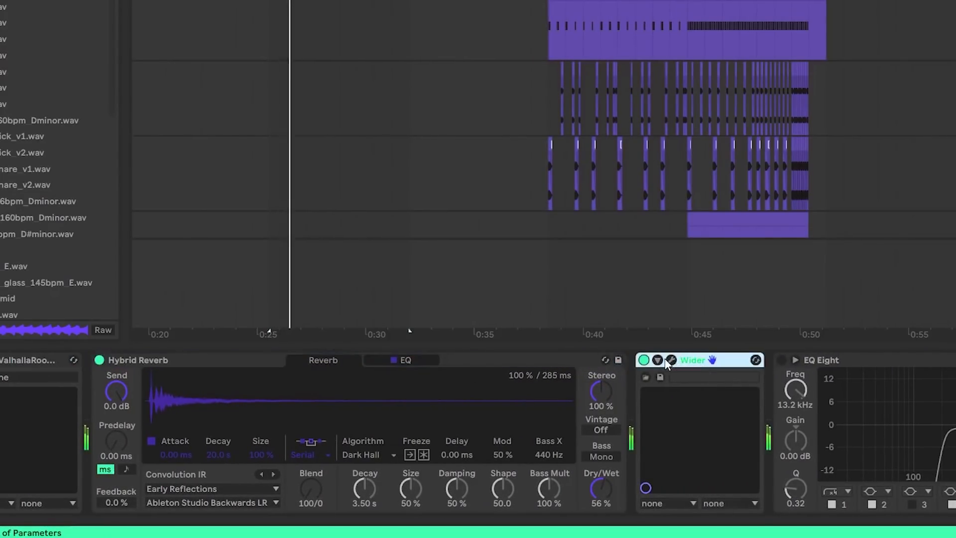
pyautogui.click(827, 359)
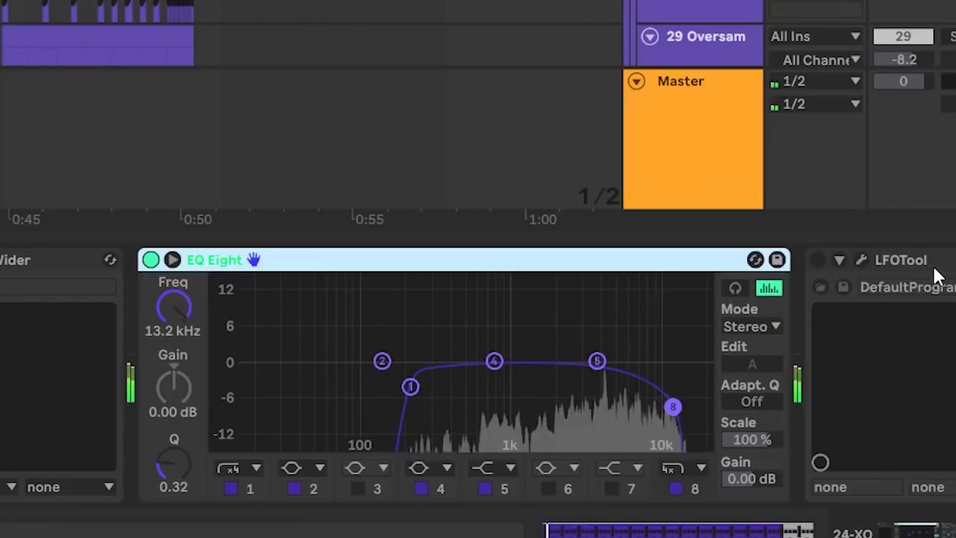
pyautogui.click(933, 264)
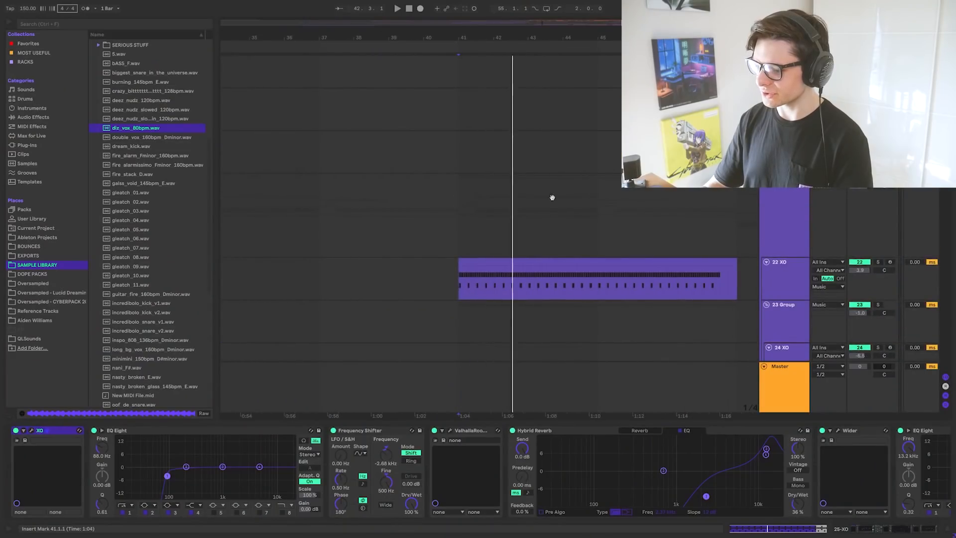
# - Play the XO clip on track 22 from 41.1.1
pyautogui.moveTo(504, 179); pyautogui.dragTo(495, 215)
pyautogui.click(471, 191)
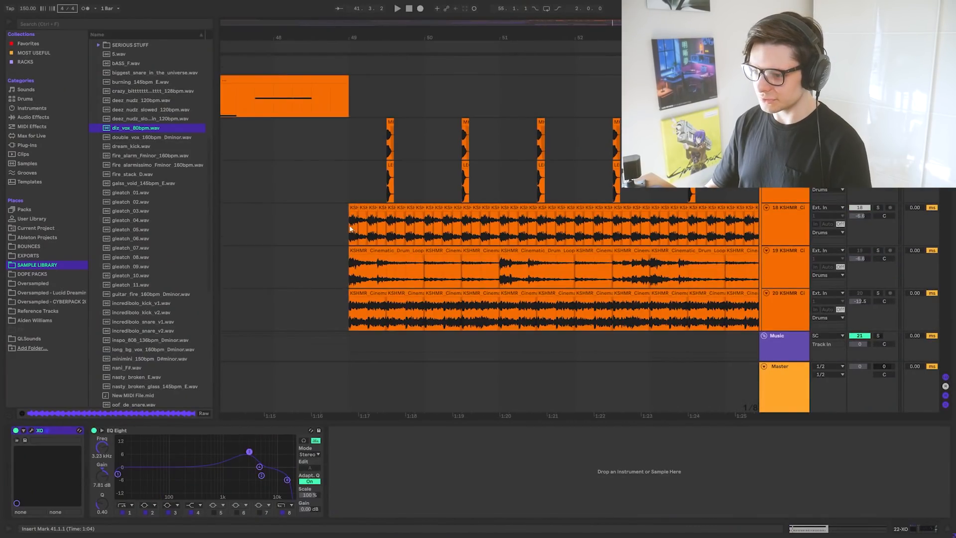
# - Bypass the effect chain of the KSHMR Cinematic Drum Loop on track 18 and play the drums from bar 49
pyautogui.click(349, 230)
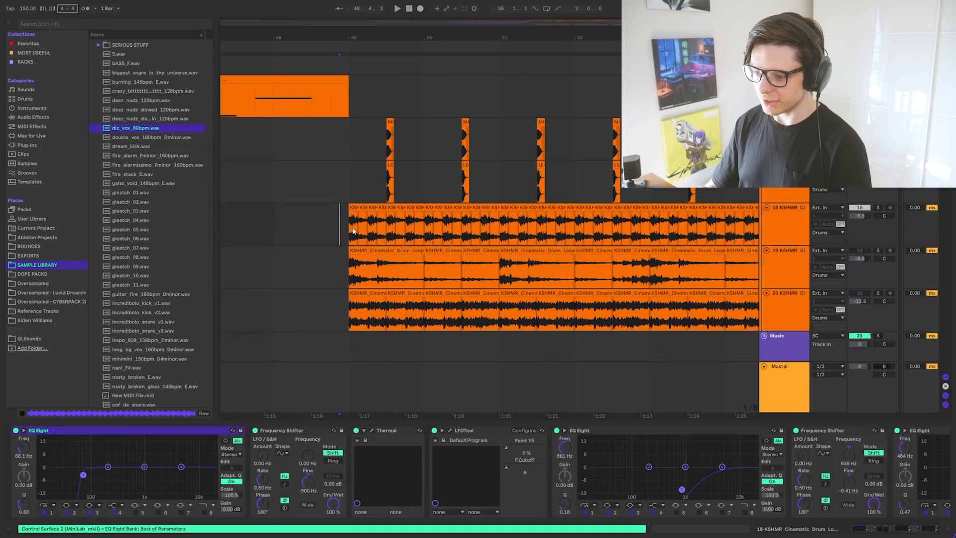
pyautogui.click(205, 430)
pyautogui.hscroll(5, 349, 449)
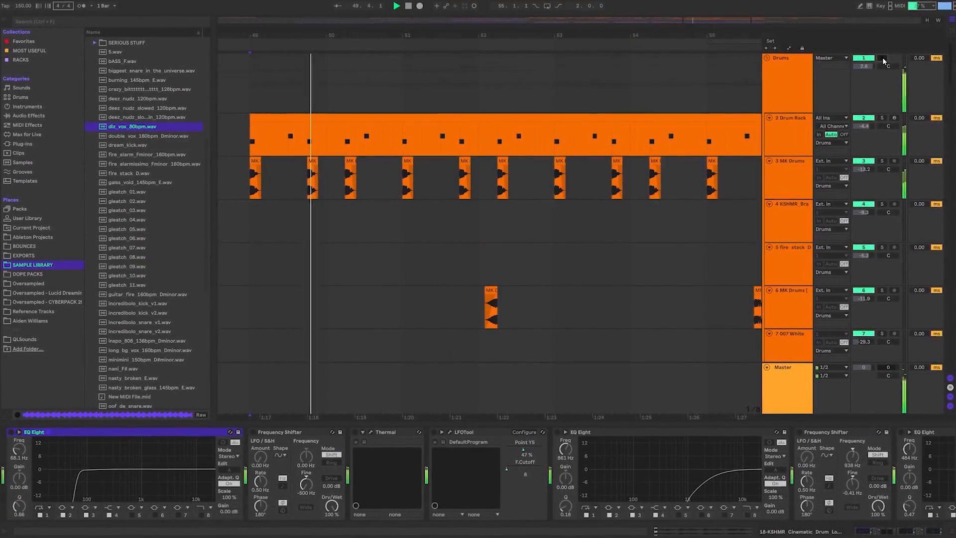
pyautogui.moveTo(463, 364); pyautogui.dragTo(488, 238)
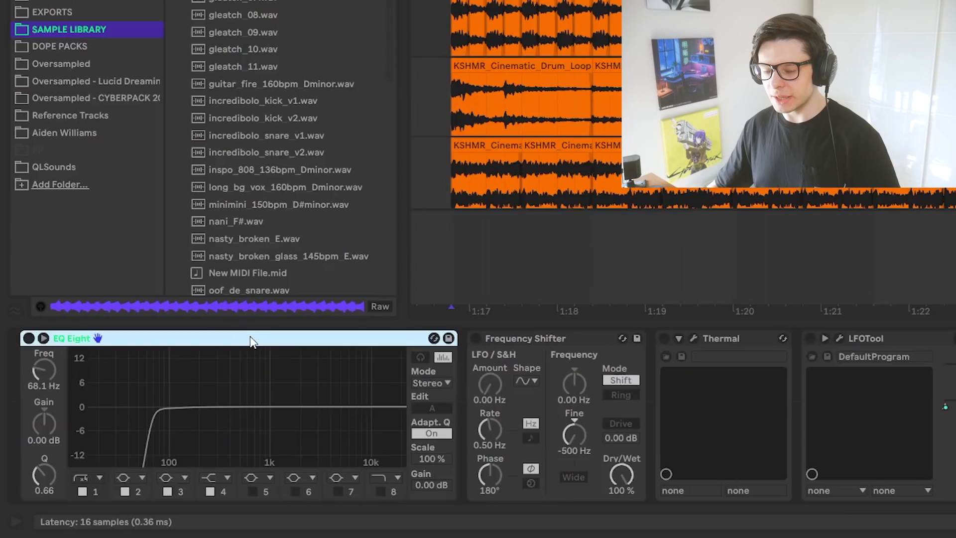
# - Re-enable the first EQ Eight, Frequency Shifter and Thermal on track 18 one by one while playing the drum loop
pyautogui.press('0')
pyautogui.press('space')
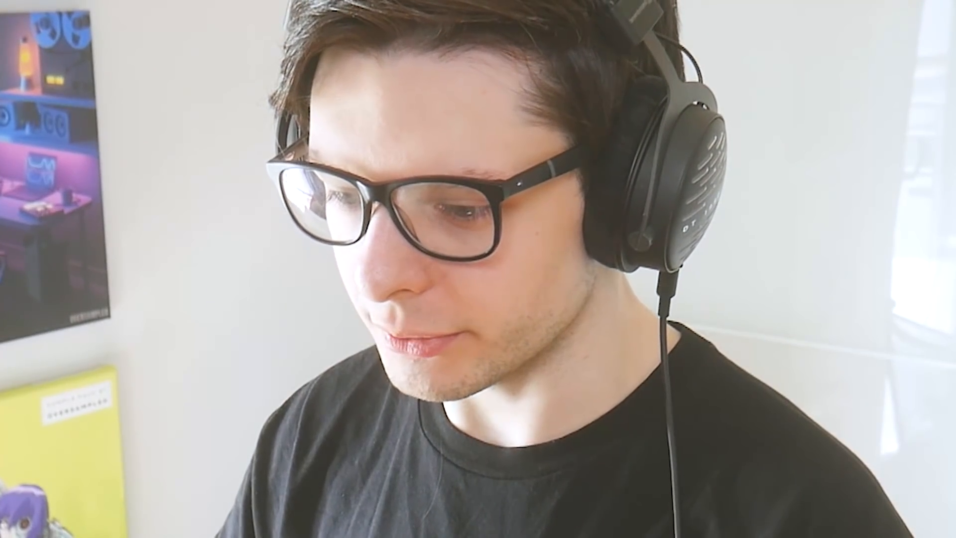
pyautogui.click(552, 344)
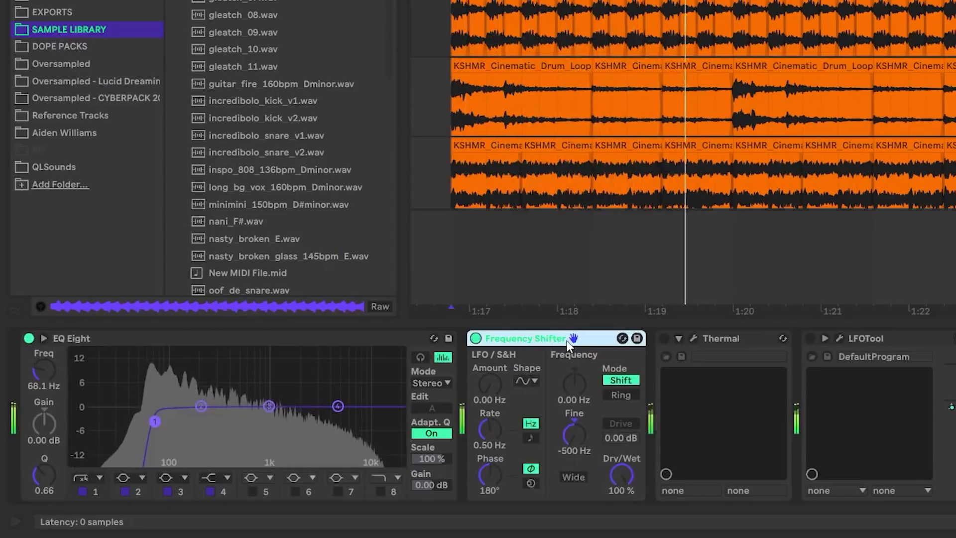
pyautogui.click(401, 433)
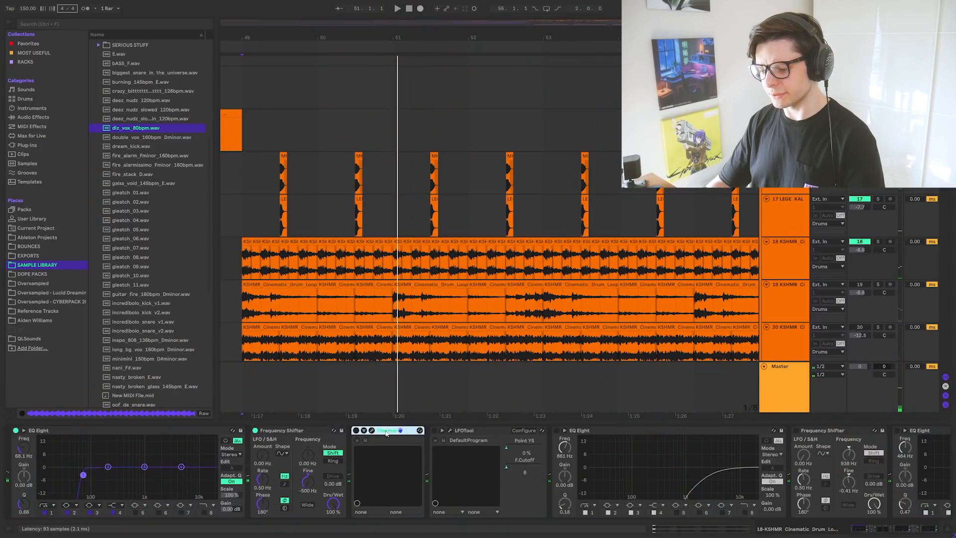
pyautogui.click(400, 430)
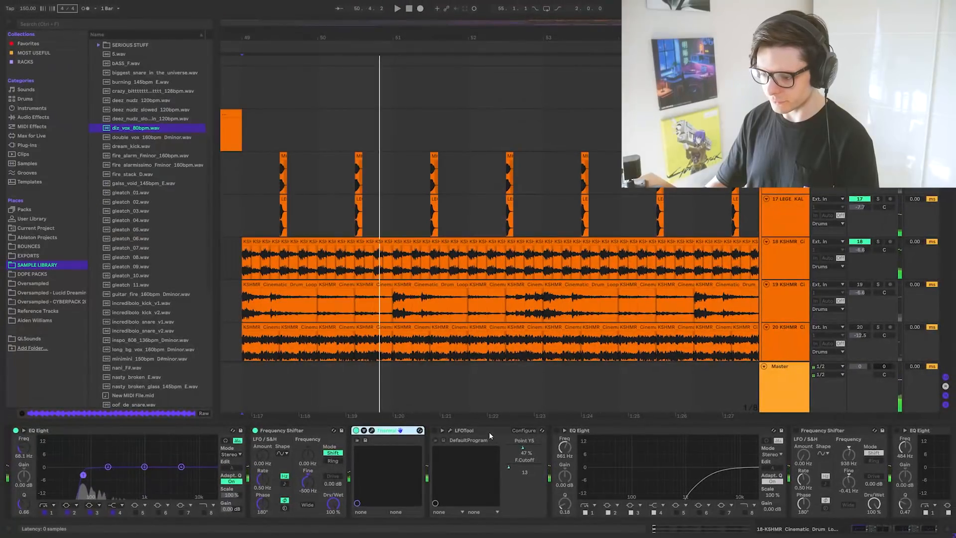
# - Re-enable LFOTool on track 18, open its window and switch on its Allpasses filter
pyautogui.click(489, 432)
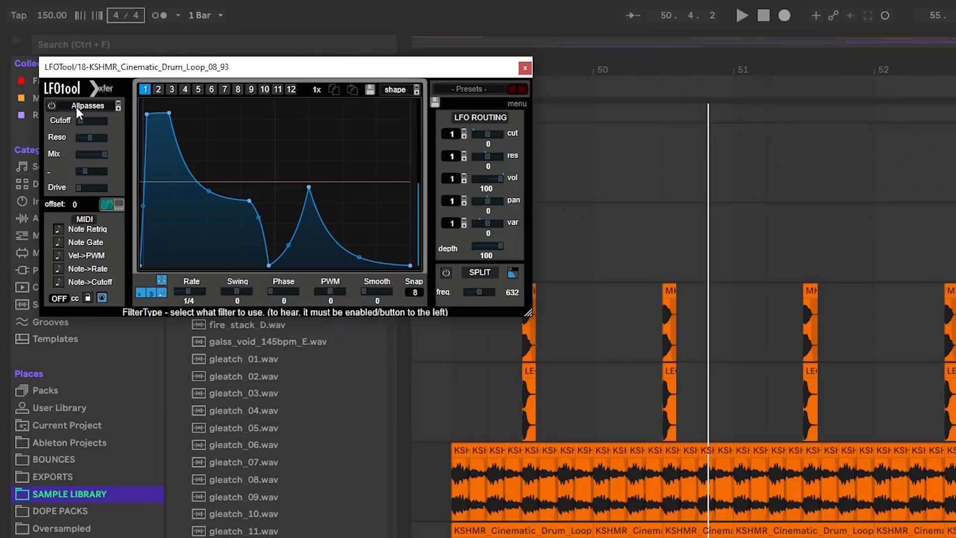
pyautogui.press('space')
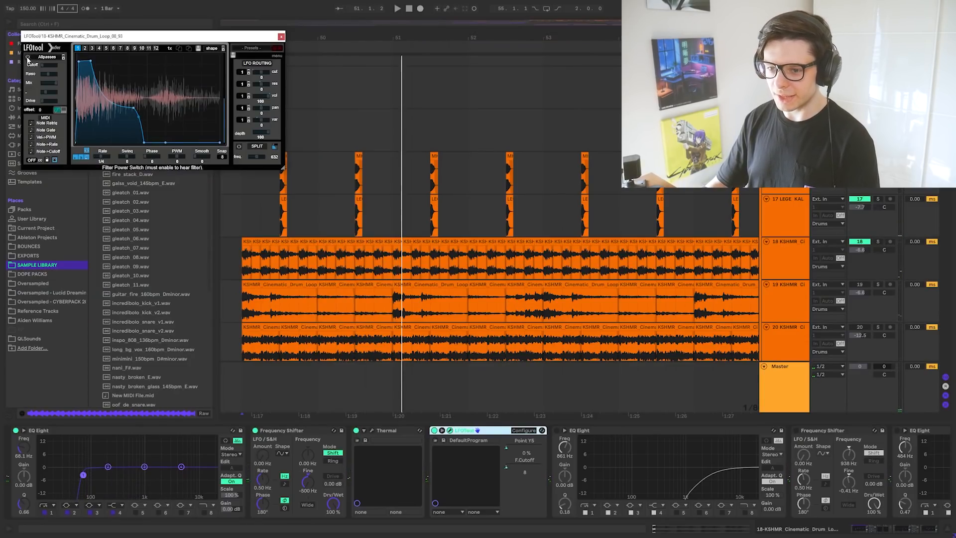
pyautogui.click(27, 57)
pyautogui.press('space')
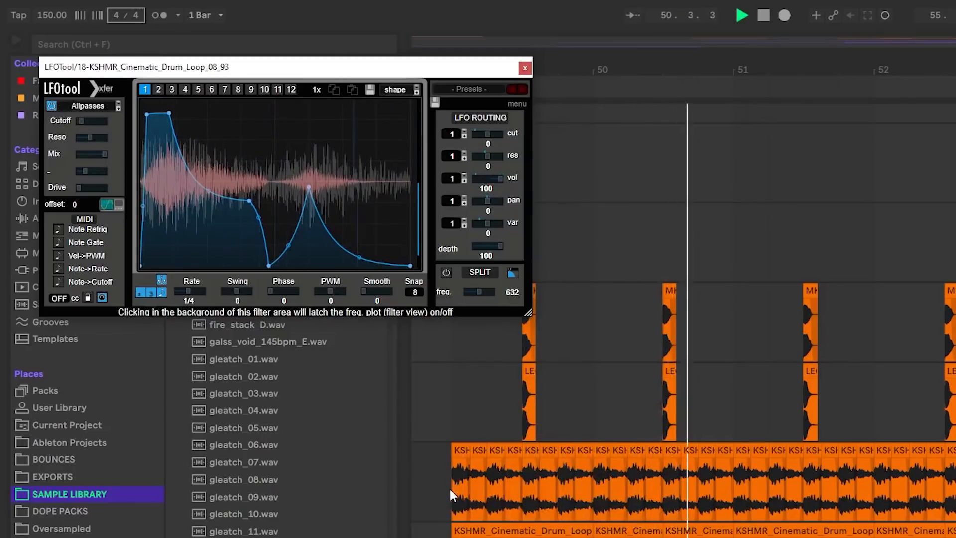
# - Play track 18 from bar 49 while re-enabling its second EQ Eight, second Frequency Shifter and last EQ Eight
pyautogui.click(452, 484)
pyautogui.press('space')
pyautogui.press('space')
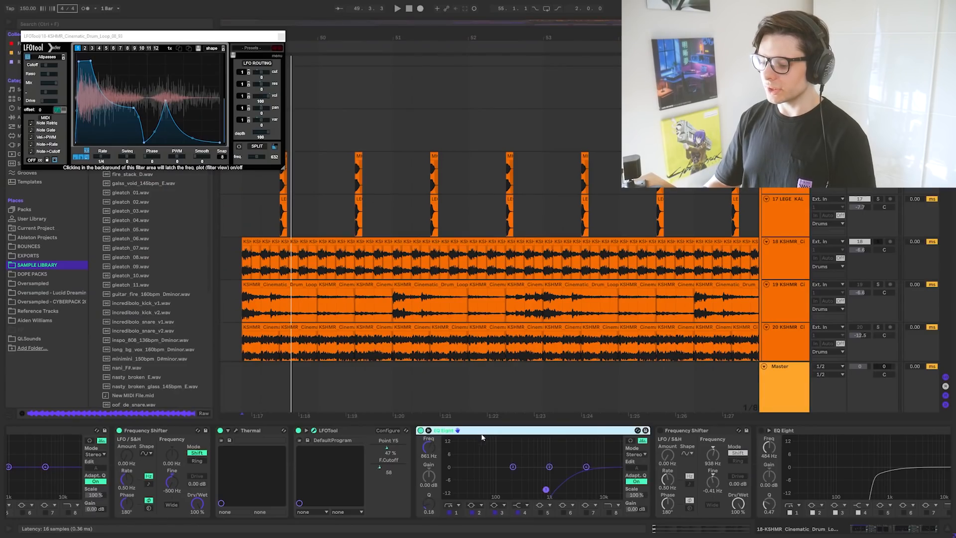
pyautogui.hscroll(3, 482, 438)
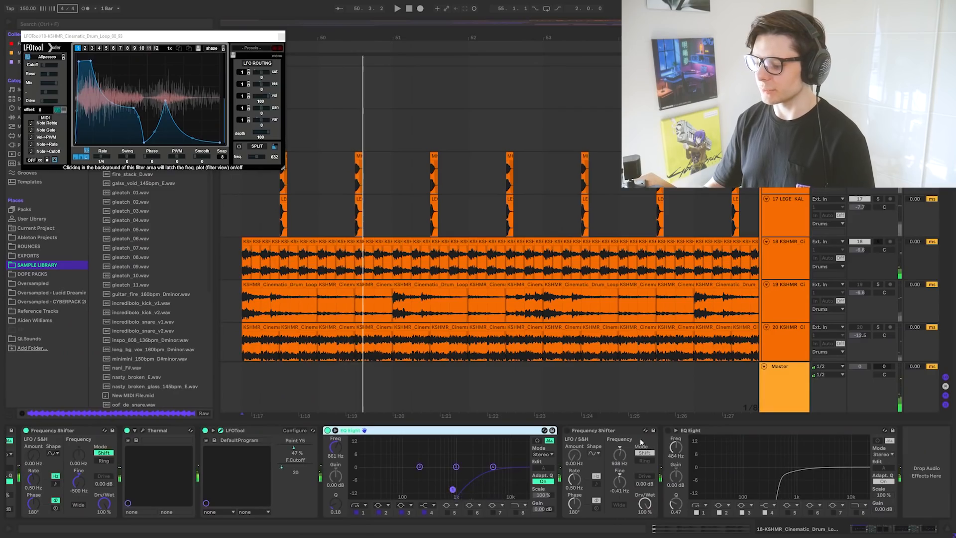
pyautogui.click(856, 286)
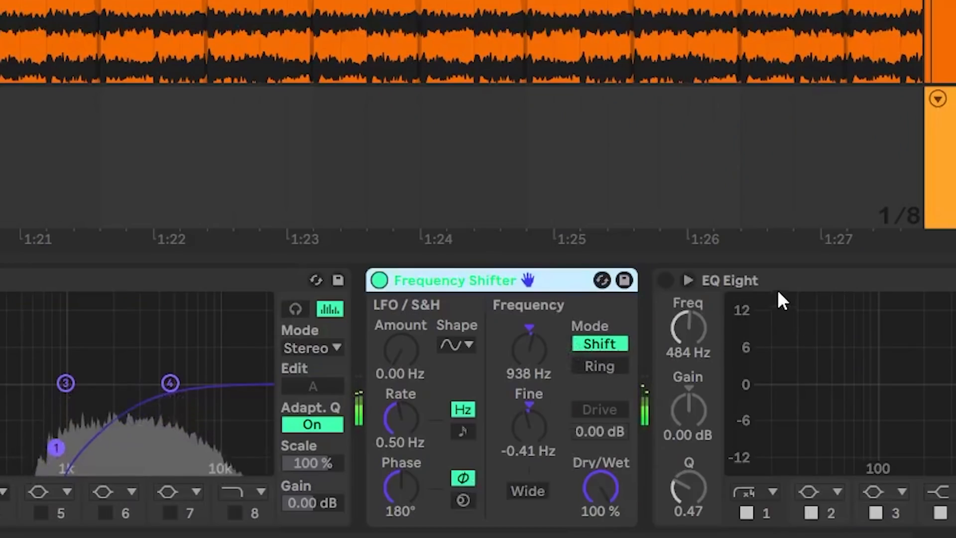
pyautogui.click(778, 289)
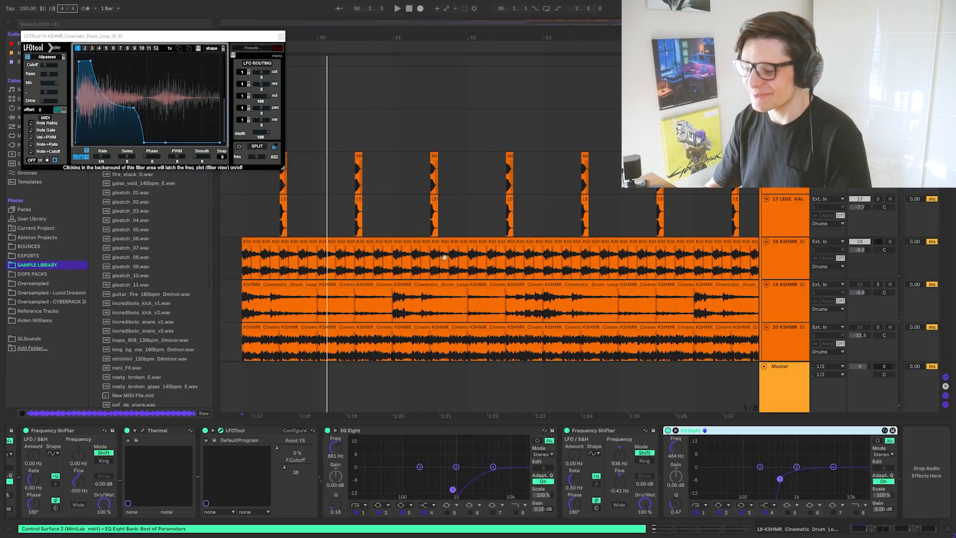
# - Play the drop from bar 49 with the other tracks and return to the track 18 drum loop
pyautogui.moveTo(445, 258); pyautogui.dragTo(540, 304)
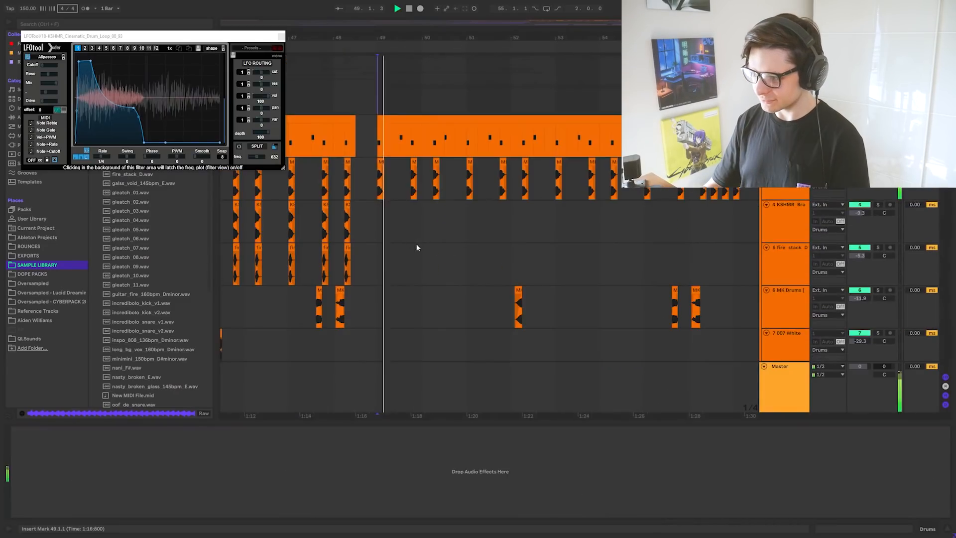
pyautogui.moveTo(491, 294); pyautogui.dragTo(484, 74)
pyautogui.moveTo(445, 321); pyautogui.dragTo(444, 122)
pyautogui.moveTo(434, 304); pyautogui.dragTo(423, 81)
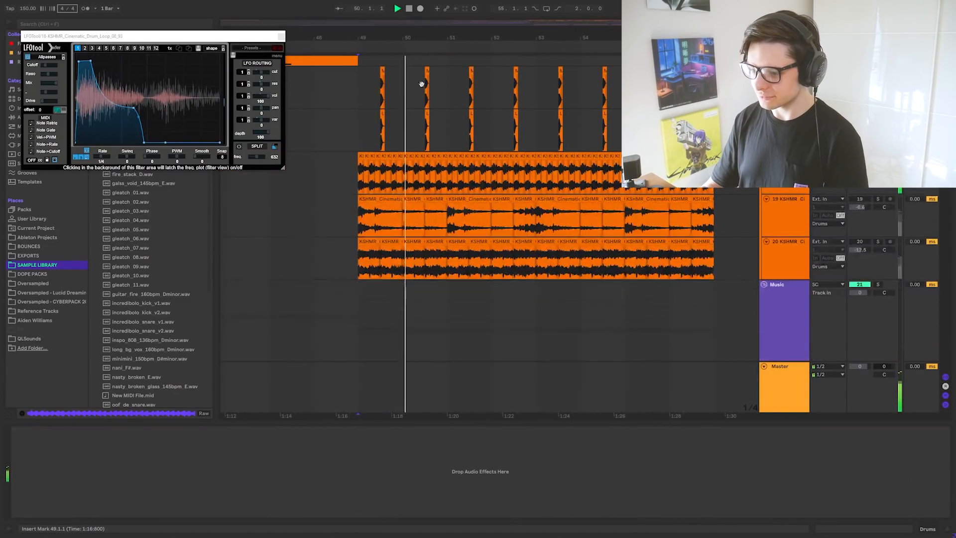
pyautogui.moveTo(408, 199); pyautogui.dragTo(391, 267)
pyautogui.click(337, 251)
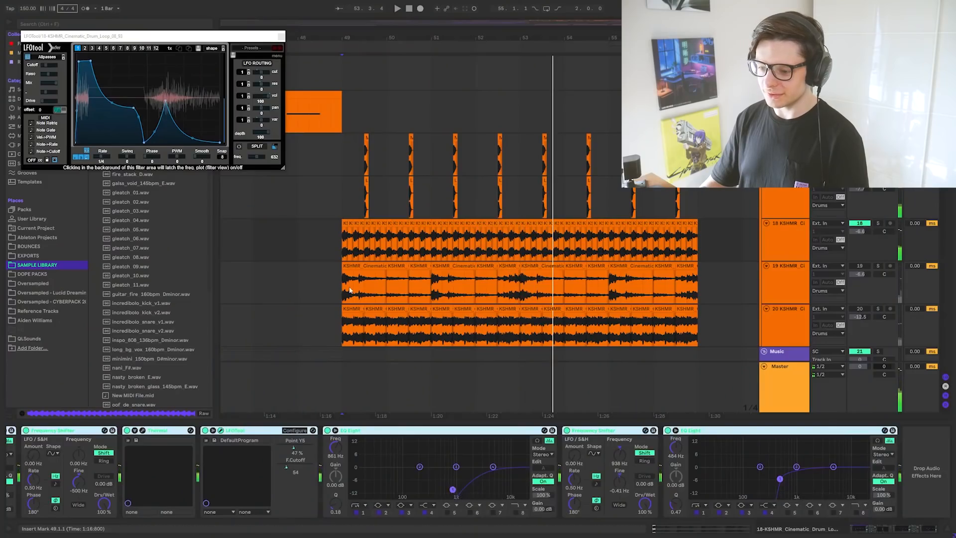
# - Play the KSHMR Cinematic Drum Loop on track 19 from bar 49, checking its effect chain and opening its LFOTool window
pyautogui.click(347, 289)
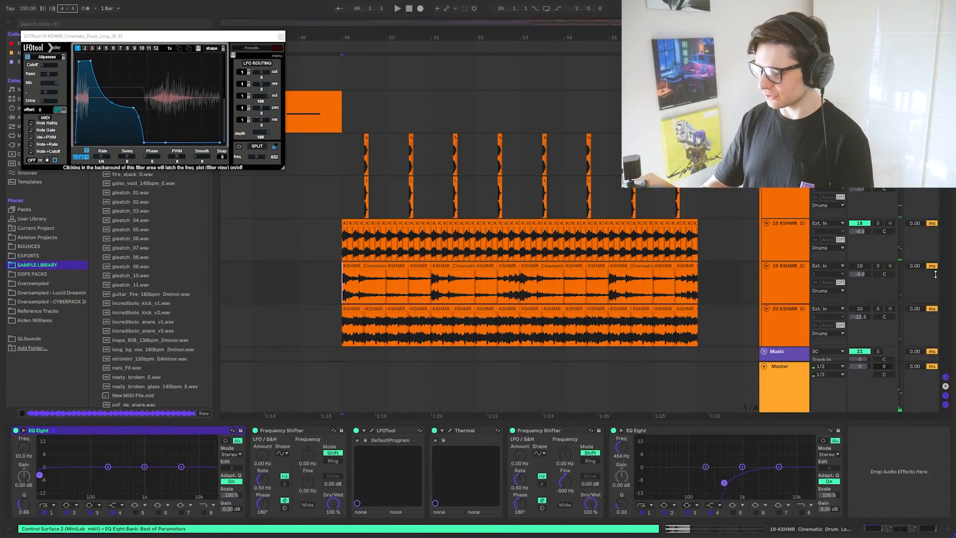
pyautogui.press('space')
pyautogui.click(190, 431)
pyautogui.hotkey('ctrl', 'a')
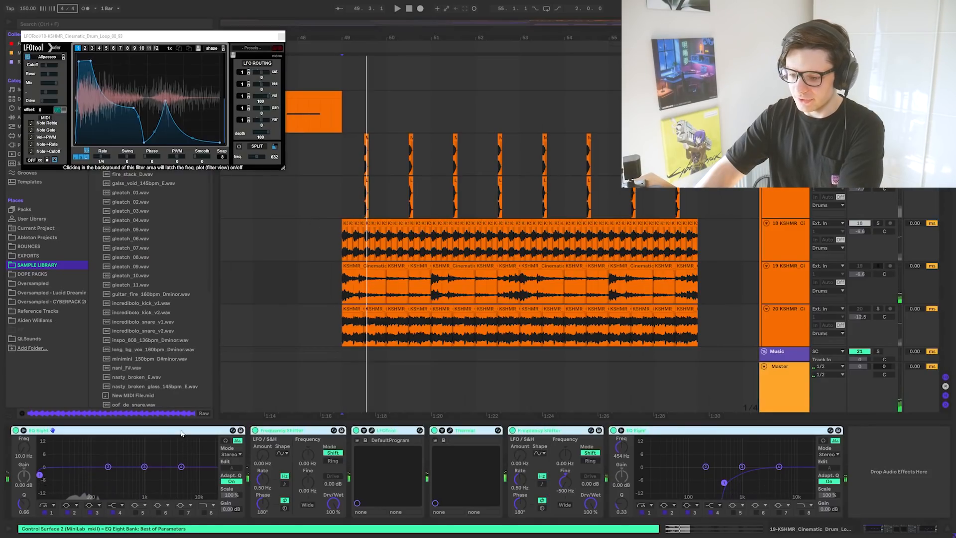
pyautogui.click(302, 430)
pyautogui.click(372, 432)
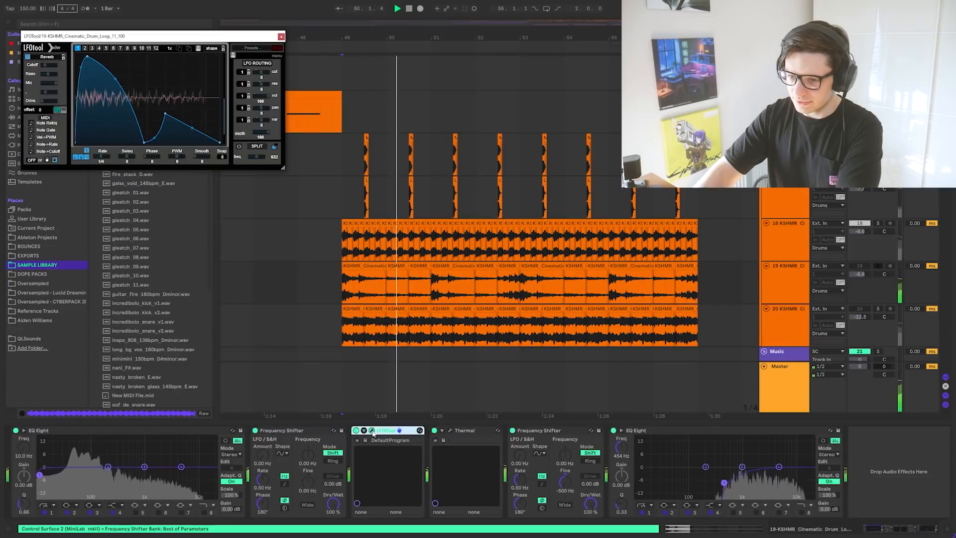
# - Audition the KSHMR Cinematic Drum Loop on track 20 from bar 49 with its effect chain off and on
pyautogui.press('space')
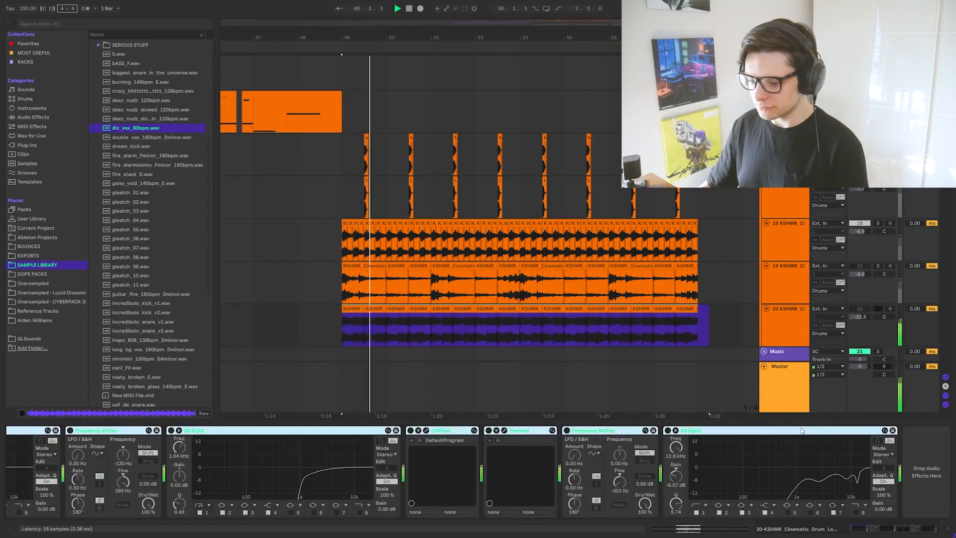
pyautogui.click(481, 328)
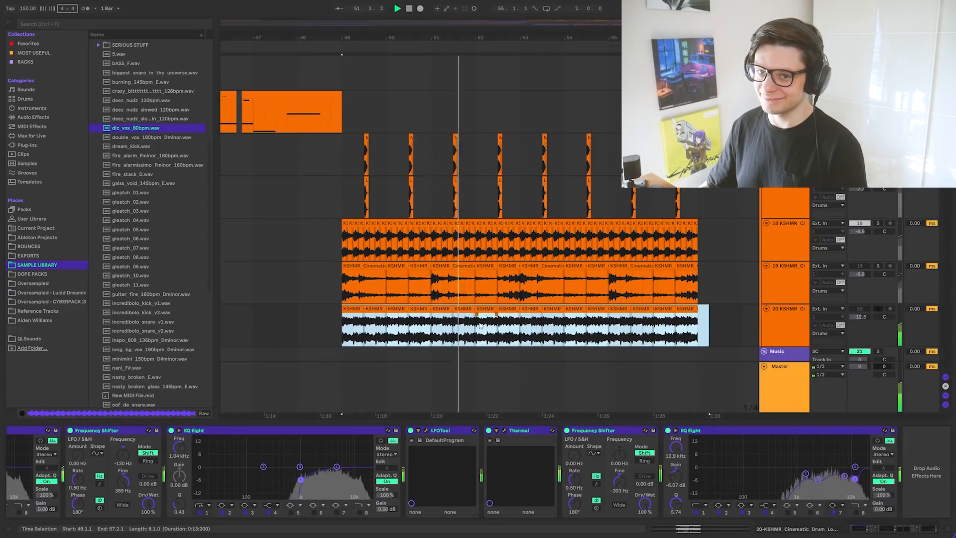
pyautogui.click(481, 369)
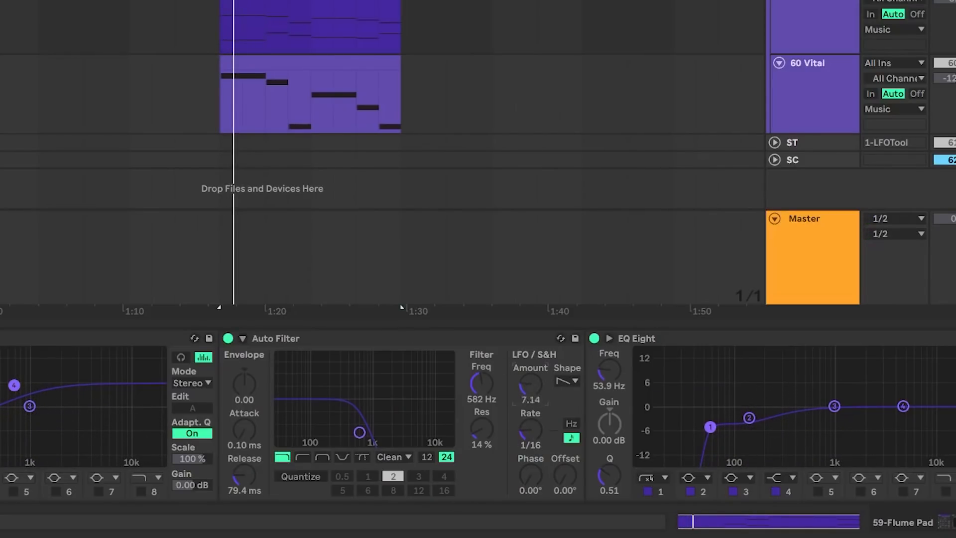
# - Play the Flume Pad on track 59 and set its Auto Filter LFO amount to 9.52
pyautogui.press('space')
pyautogui.moveTo(527, 393)
pyautogui.mouseDown()
pyautogui.moveTo(527, 351)
pyautogui.moveTo(527, 414)
pyautogui.moveTo(527, 391)
pyautogui.mouseUp()
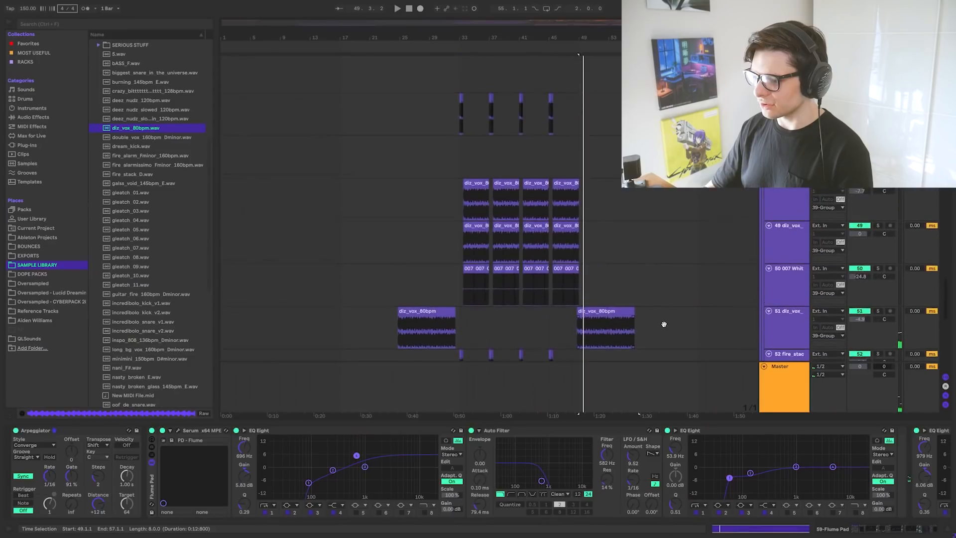
# - Go back to the drum tracks and play the drop's drums from 35.3.3
pyautogui.scroll(-3, 527, 214)
pyautogui.scroll(4, 527, 214)
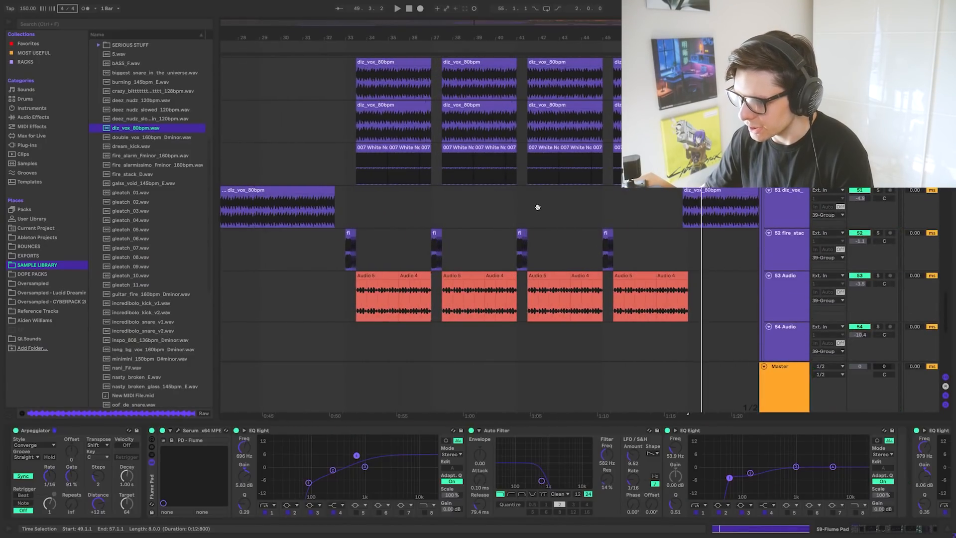
pyautogui.scroll(15, 543, 269)
pyautogui.scroll(5, 513, 319)
pyautogui.click(429, 103)
pyautogui.press('space')
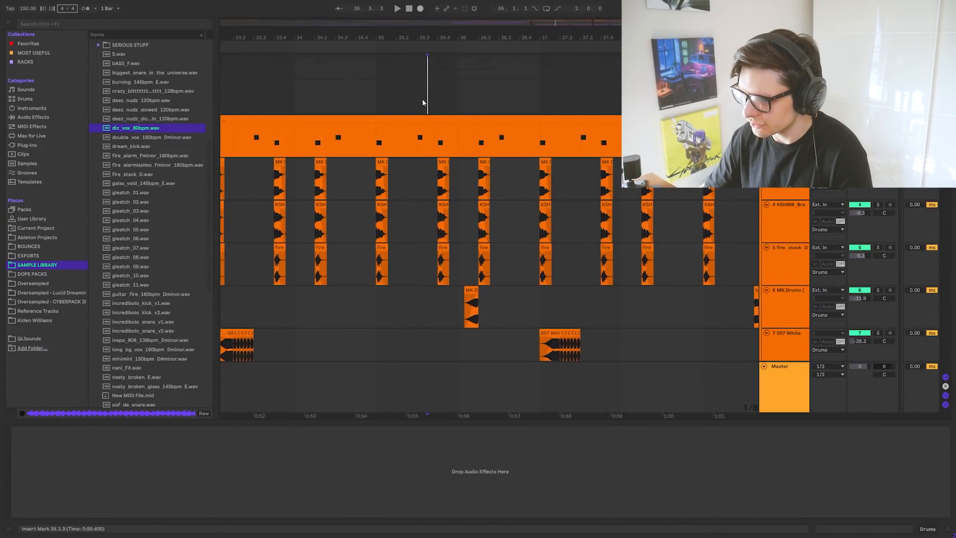
# - Audition the MK Drums clip on track 6 that leads into the hit at 36.2
pyautogui.scroll(-4, 435, 139)
pyautogui.click(438, 151)
pyautogui.press('space')
pyautogui.press('space')
pyautogui.scroll(5, 446, 144)
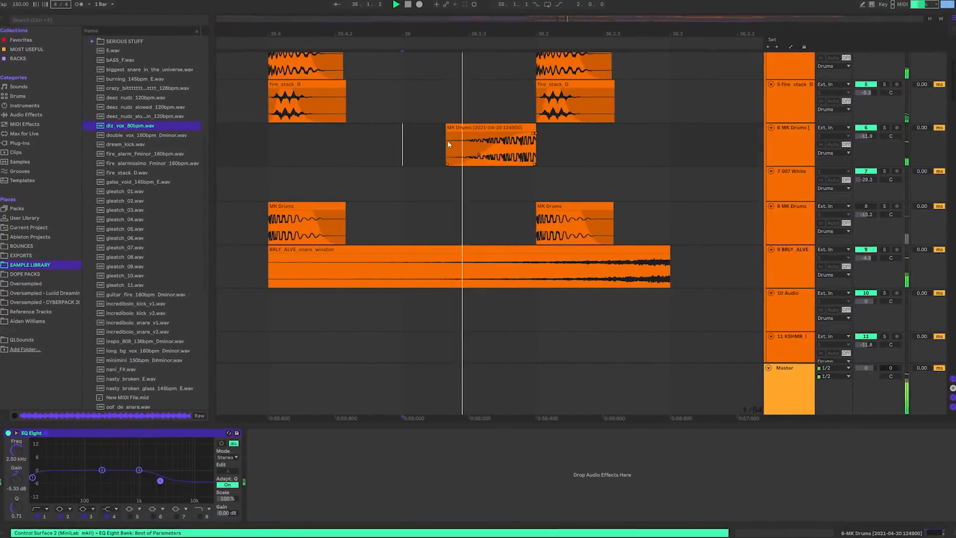
pyautogui.click(470, 126)
pyautogui.press('space')
pyautogui.press('space')
pyautogui.press('space')
pyautogui.press('space')
pyautogui.press('space')
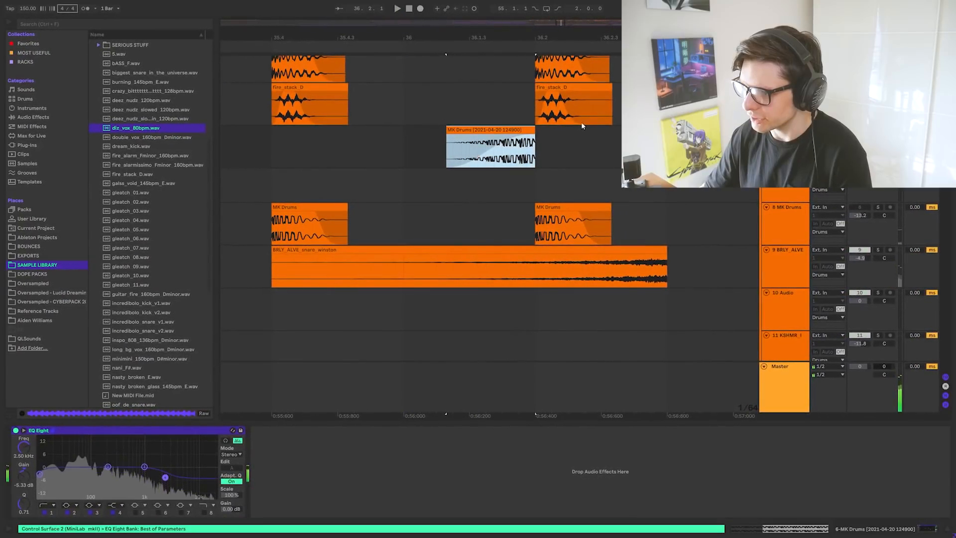
# - Duplicate a short slice of the KSHMR_Brass_Stab_05_E clip on track 4 four times in a row
pyautogui.moveTo(581, 121); pyautogui.dragTo(539, 199)
pyautogui.moveTo(494, 145); pyautogui.dragTo(511, 144)
pyautogui.hotkey('ctrl', 'd')
pyautogui.hotkey('ctrl', 'd')
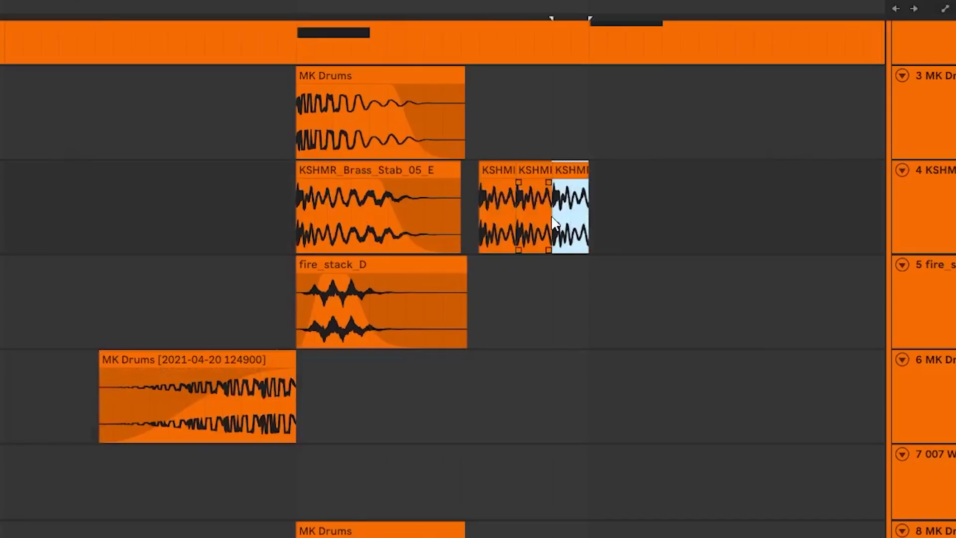
pyautogui.hotkey('ctrl', 'd')
pyautogui.hotkey('ctrl', 'd')
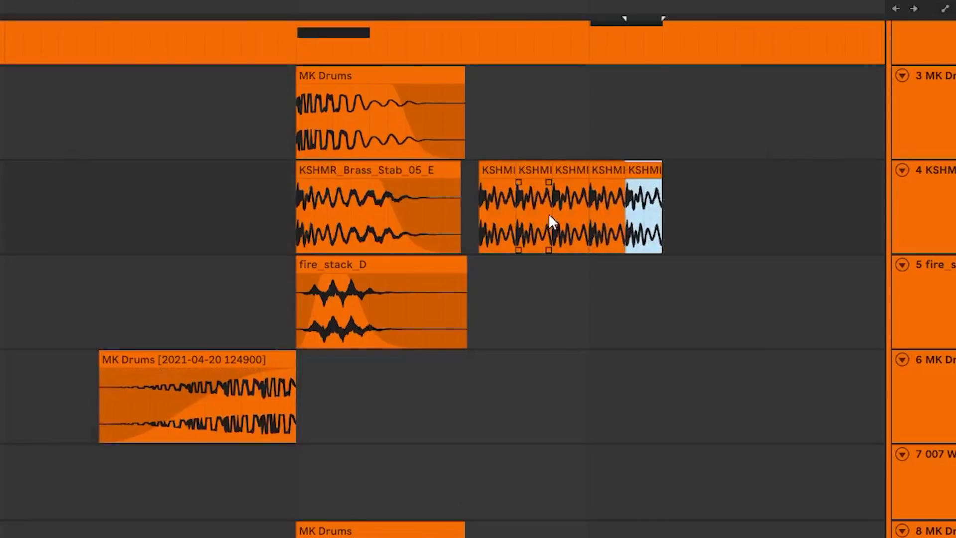
# - Undo the chopping and duplication of the brass stab slices on track 4
pyautogui.keyDown('shift'); pyautogui.click(486, 167); pyautogui.keyUp('shift')
pyautogui.hotkey('ctrl', 'z')
pyautogui.hotkey('ctrl', 'z')
pyautogui.hotkey('ctrl', 'z')
pyautogui.hotkey('ctrl', 'z')
pyautogui.hotkey('ctrl', 'z')
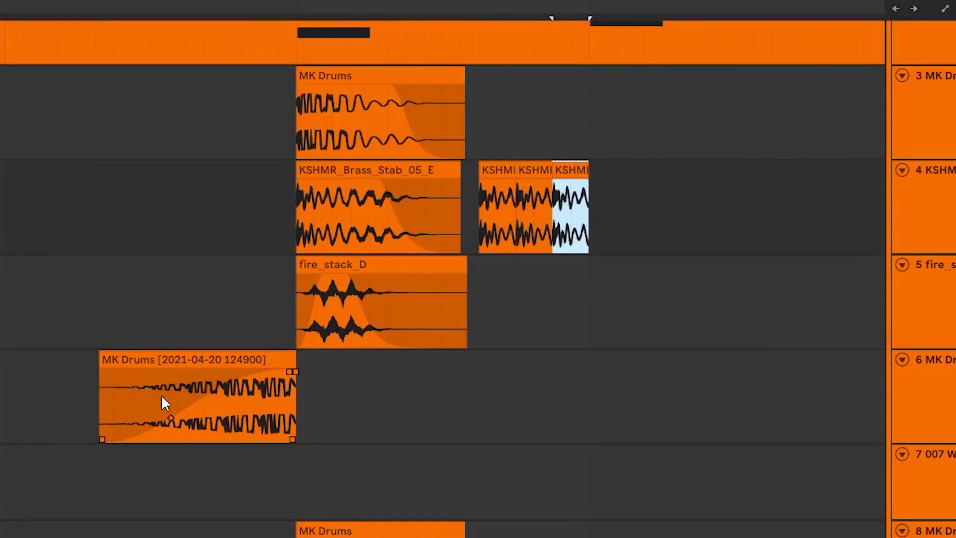
# - Play the MK Drums clip on track 6 and the BRLY_ALVE_snare_winston clip on track 9 around bar 36
pyautogui.click(96, 399)
pyautogui.press('space')
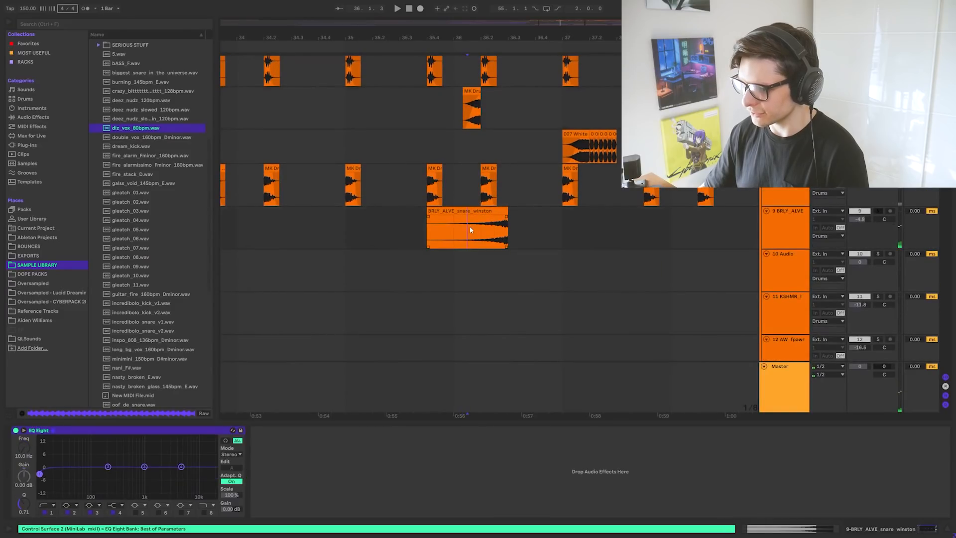
pyautogui.scroll(5, 483, 221)
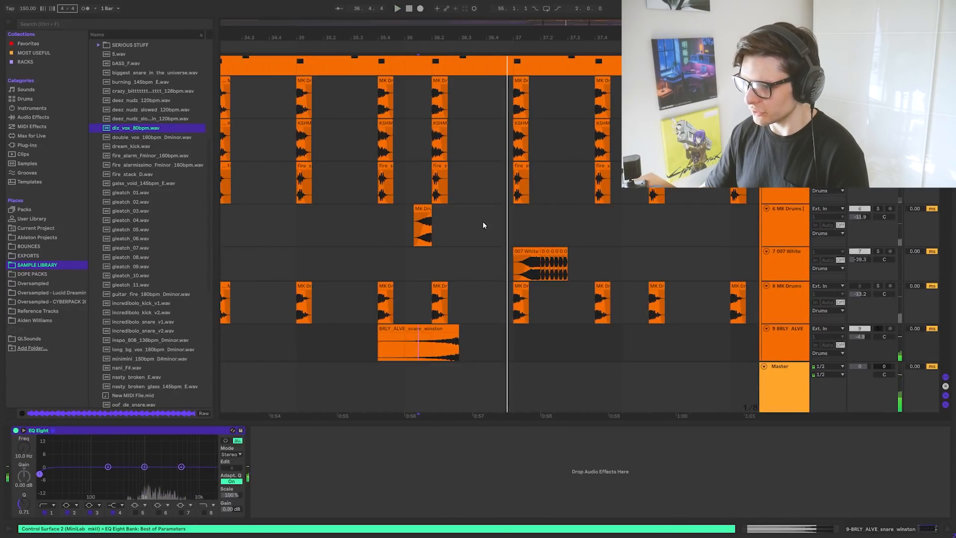
pyautogui.moveTo(503, 146); pyautogui.dragTo(495, 143)
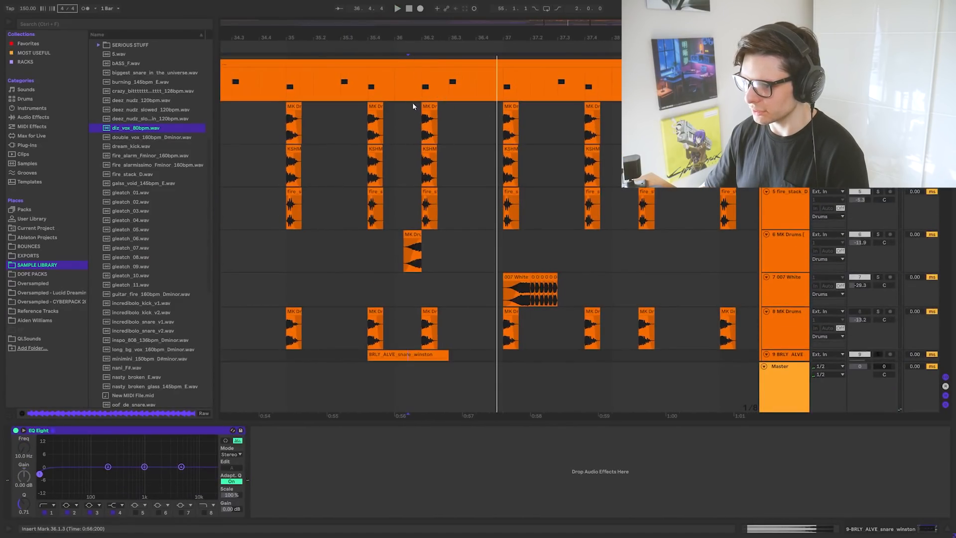
pyautogui.moveTo(480, 228); pyautogui.dragTo(467, 153)
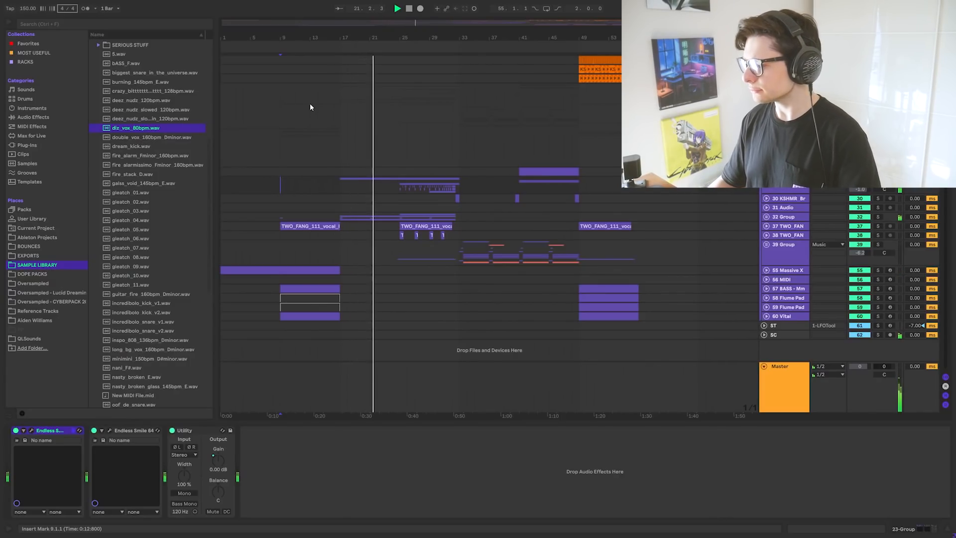
# - Fold the Music group for an overview during playback and mark the section from bar 57 back to bar 49
pyautogui.scroll(1, 418, 234)
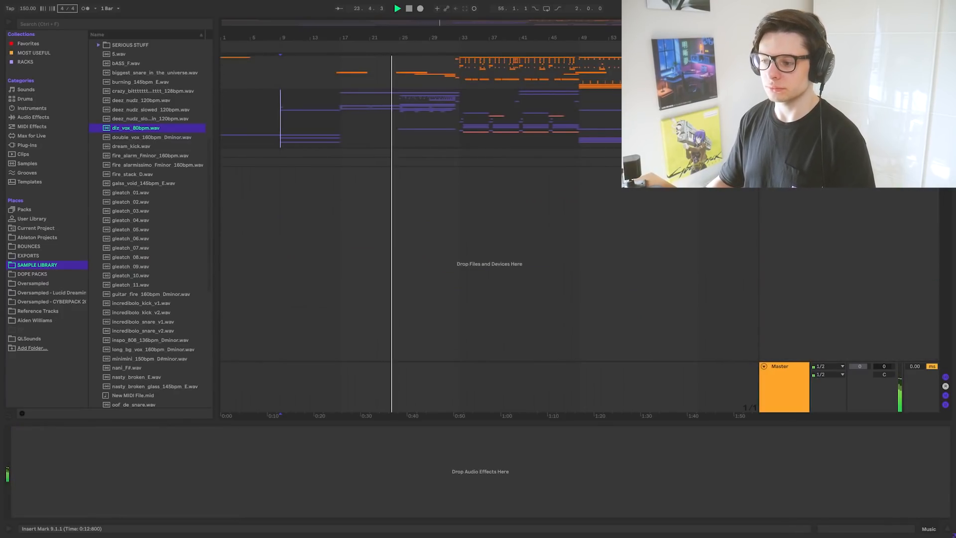
pyautogui.scroll(-1, 615, 116)
pyautogui.click(764, 93)
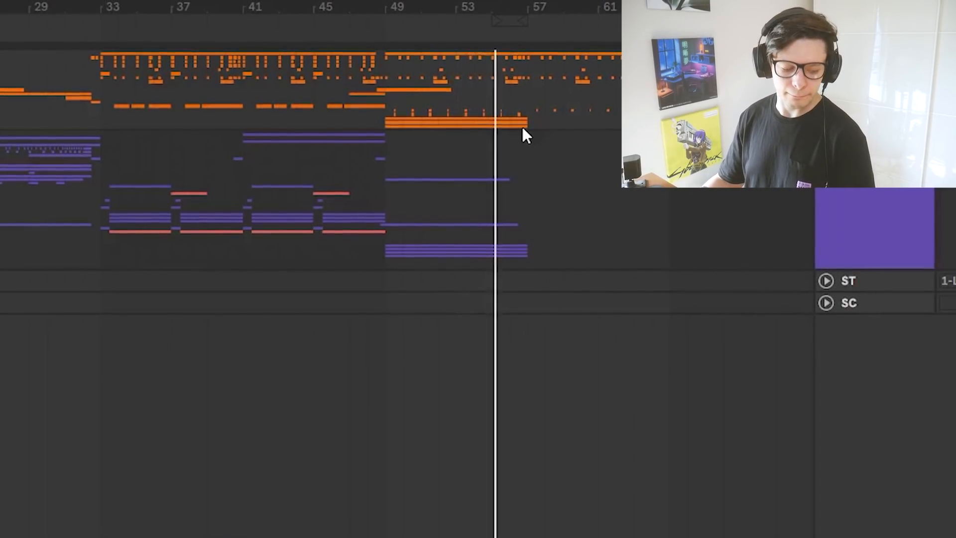
pyautogui.moveTo(529, 164); pyautogui.dragTo(386, 133)
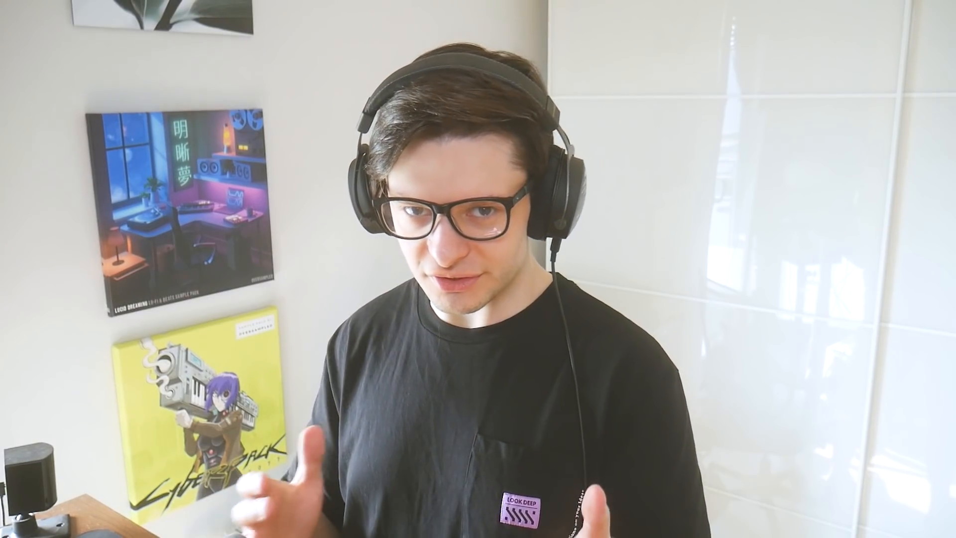